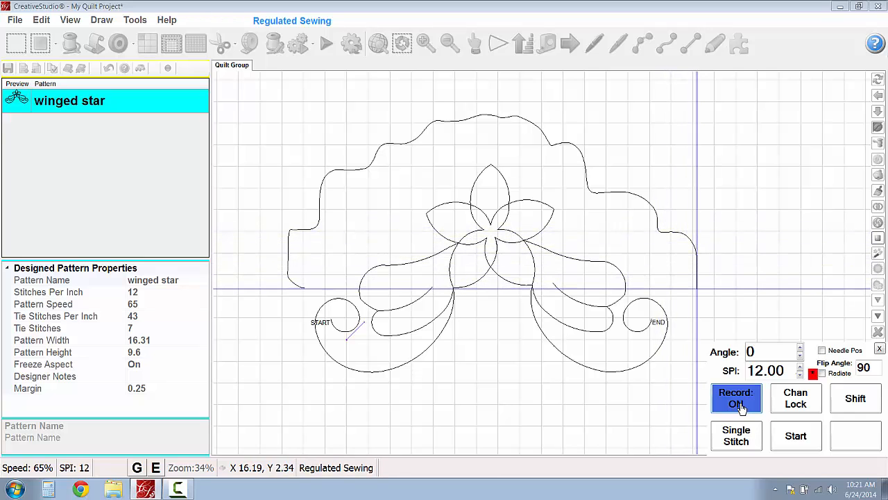
# - Finish recording the stitched border path around the winged star and select the recorded pattern
pyautogui.click(741, 407)
pyautogui.click(852, 436)
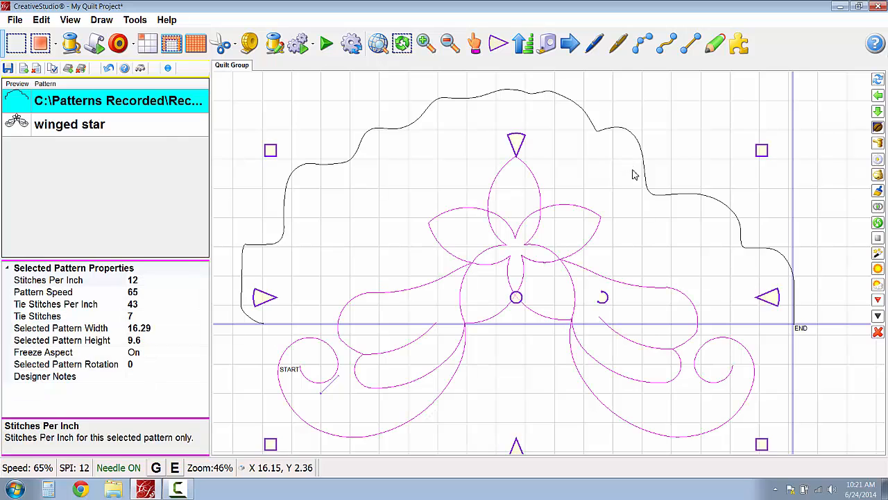
pyautogui.click(629, 140)
pyautogui.scroll(-2, 609, 192)
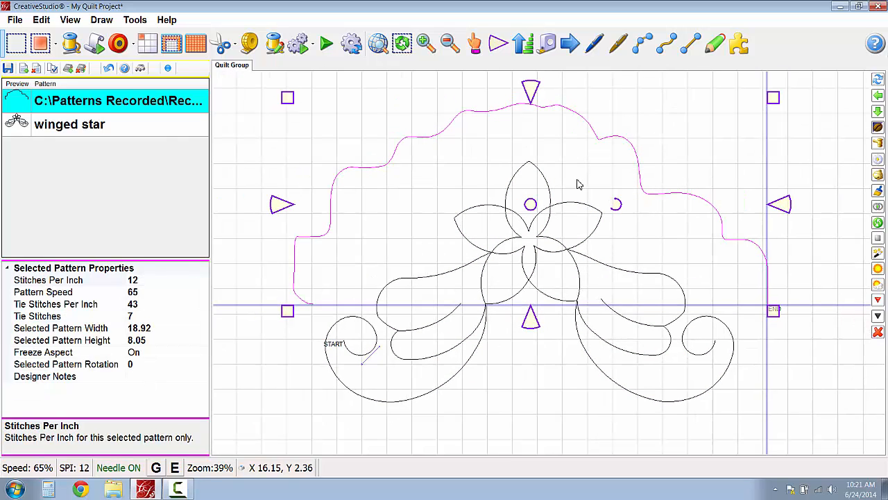
pyautogui.click(132, 103)
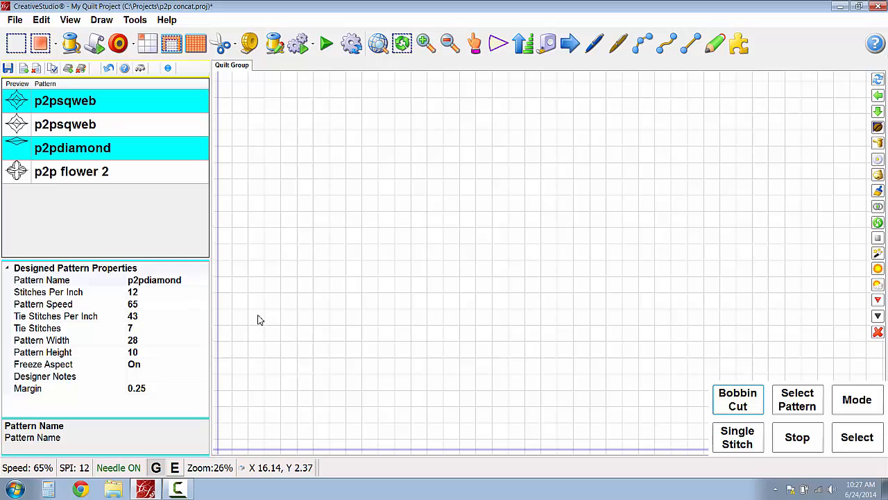
# - Select the p2pdiamond, first p2psqweb and p2p flower 2 patterns in that order
pyautogui.click(79, 150)
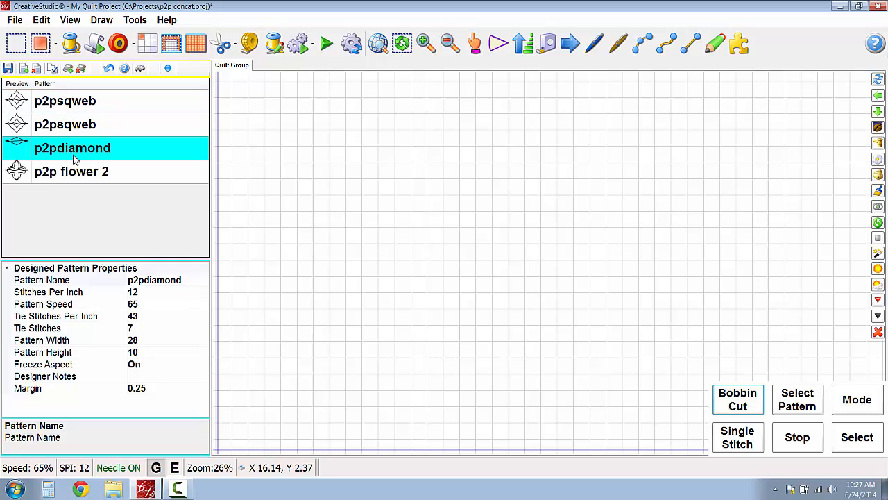
pyautogui.keyDown('ctrl'); pyautogui.click(59, 105); pyautogui.keyUp('ctrl')
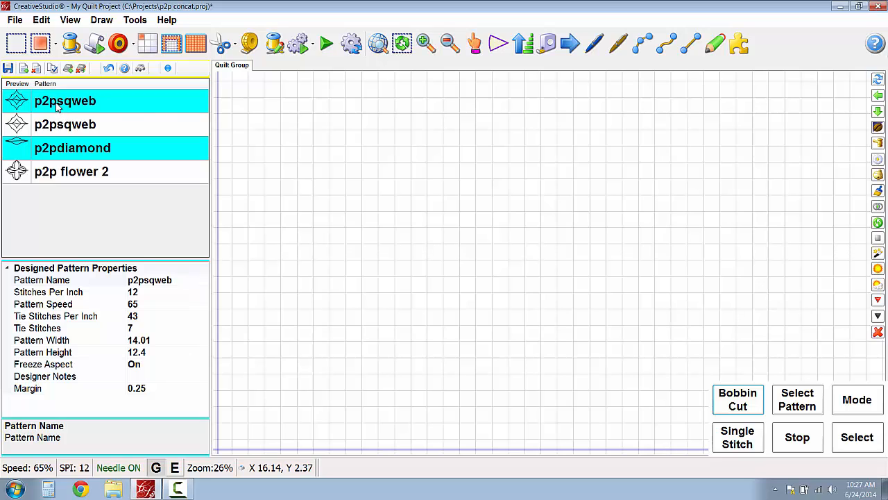
pyautogui.keyDown('ctrl'); pyautogui.click(21, 179); pyautogui.keyUp('ctrl')
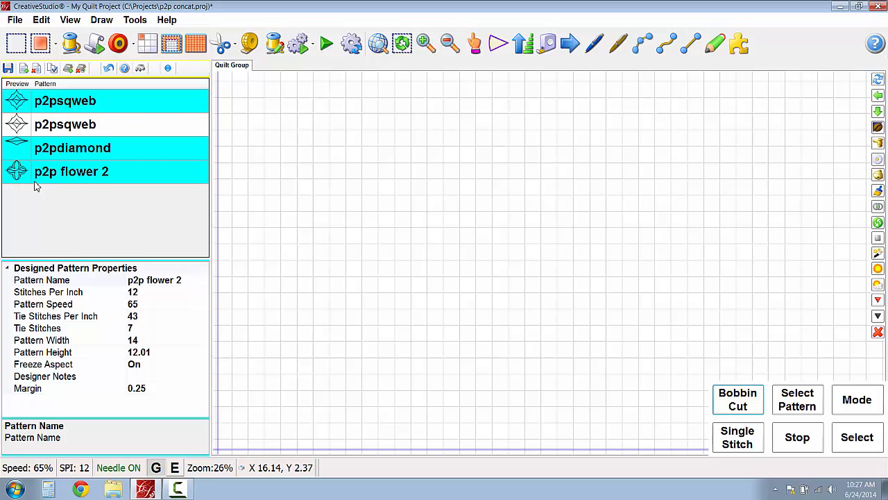
pyautogui.click(134, 45)
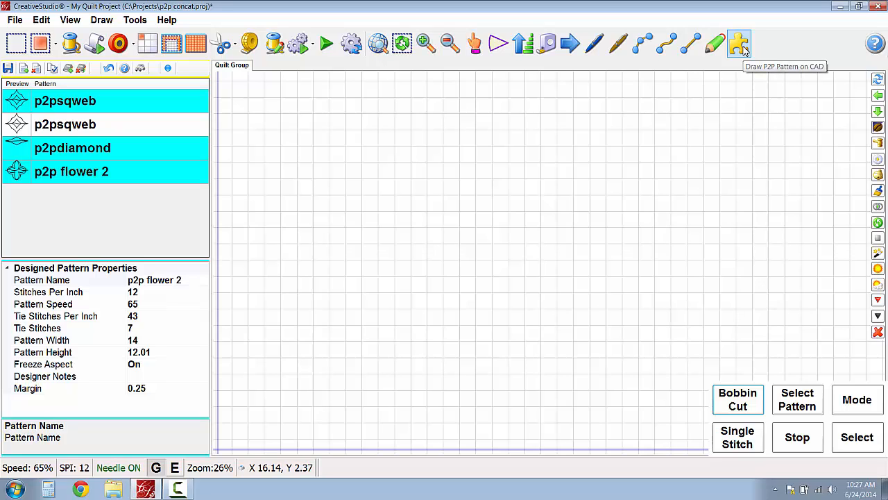
# - Draw a horizontal P2P row of six successively placed patterns, cycling diamond, square web and flower, with shorter segments toward the end
pyautogui.click(746, 50)
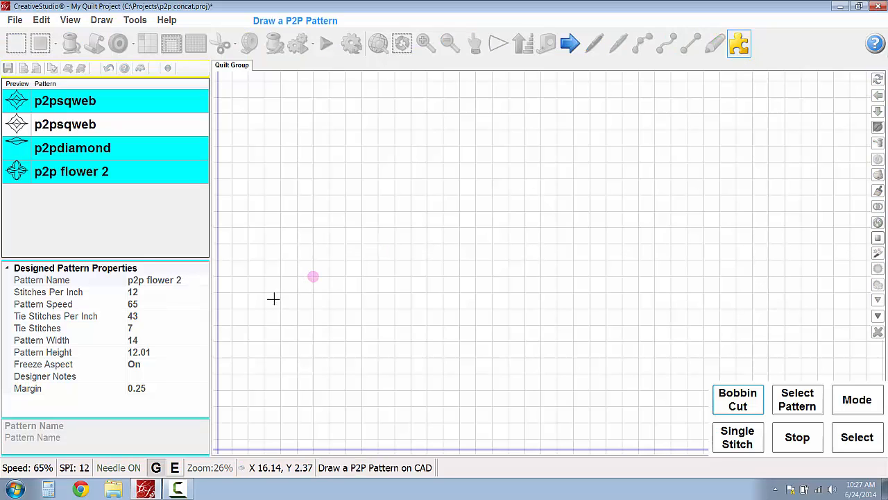
pyautogui.click(256, 279)
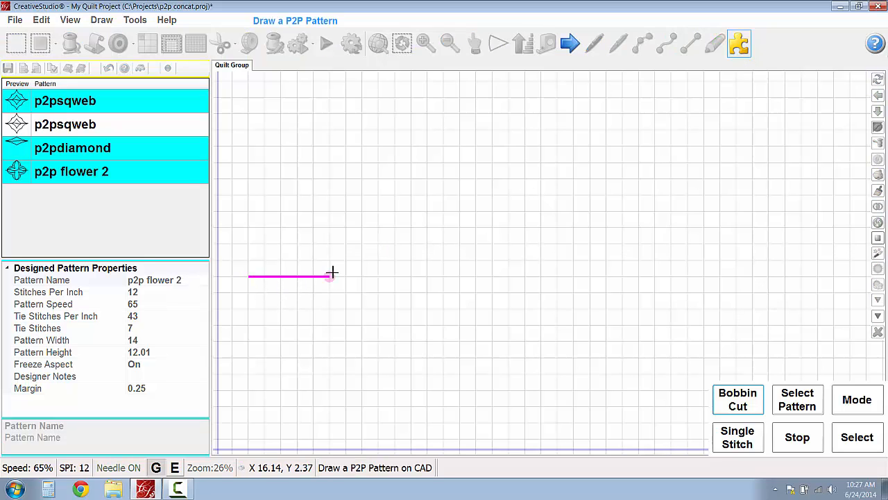
pyautogui.click(330, 276)
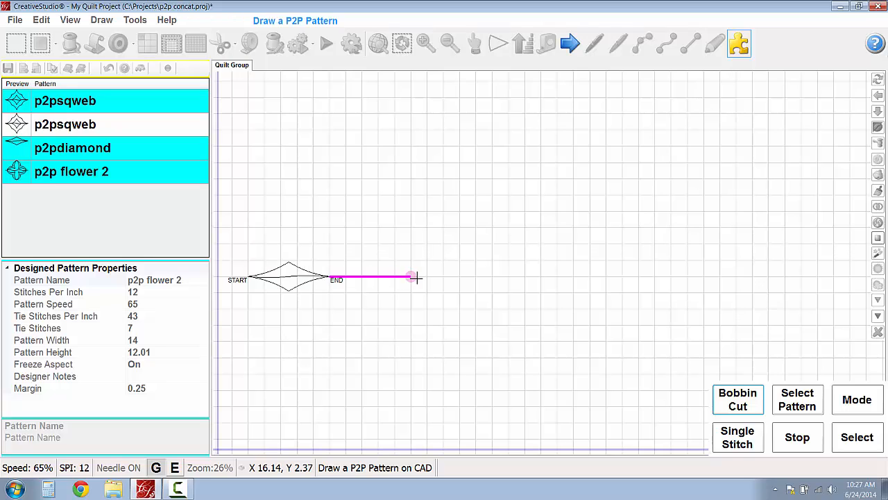
pyautogui.click(413, 277)
pyautogui.click(475, 277)
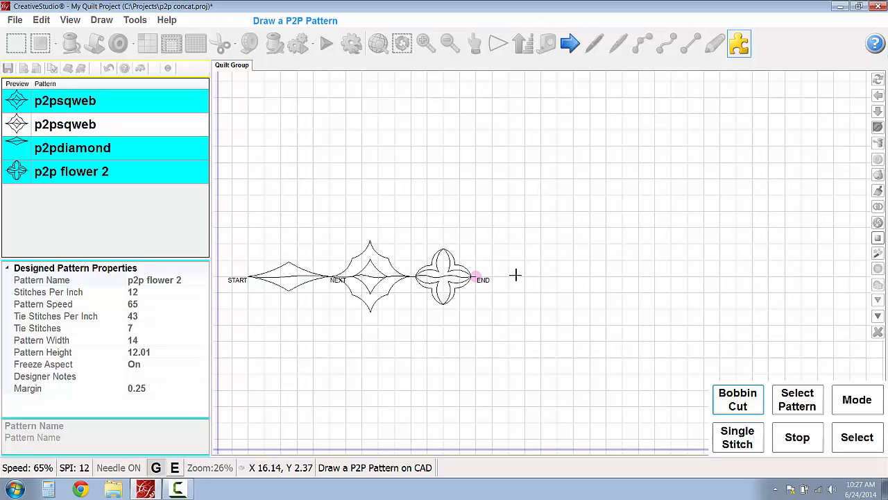
pyautogui.click(540, 277)
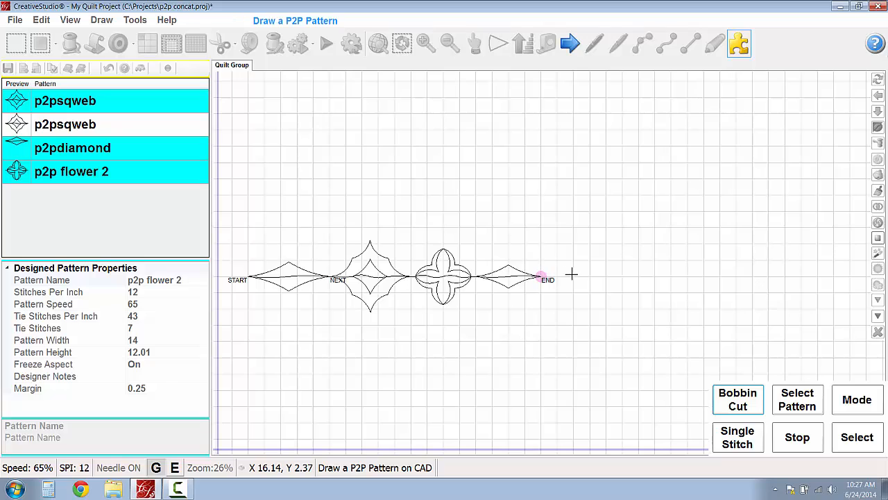
pyautogui.click(571, 277)
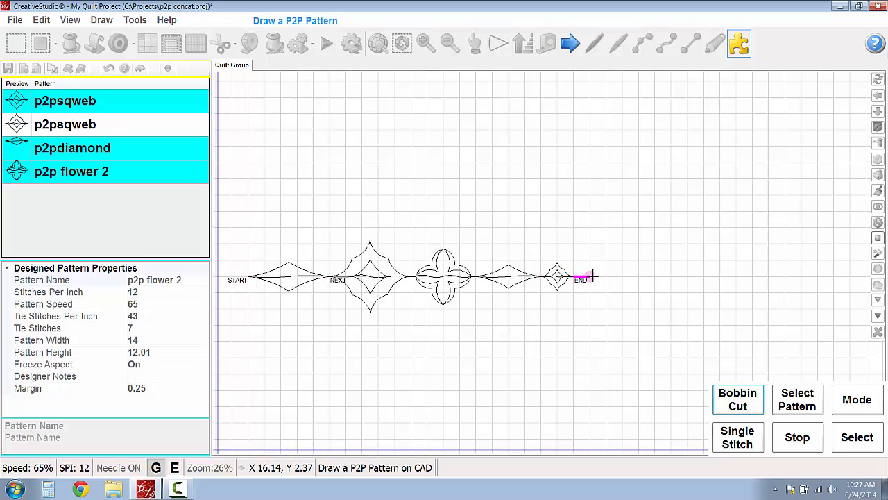
pyautogui.click(589, 277)
pyautogui.rightClick(488, 217)
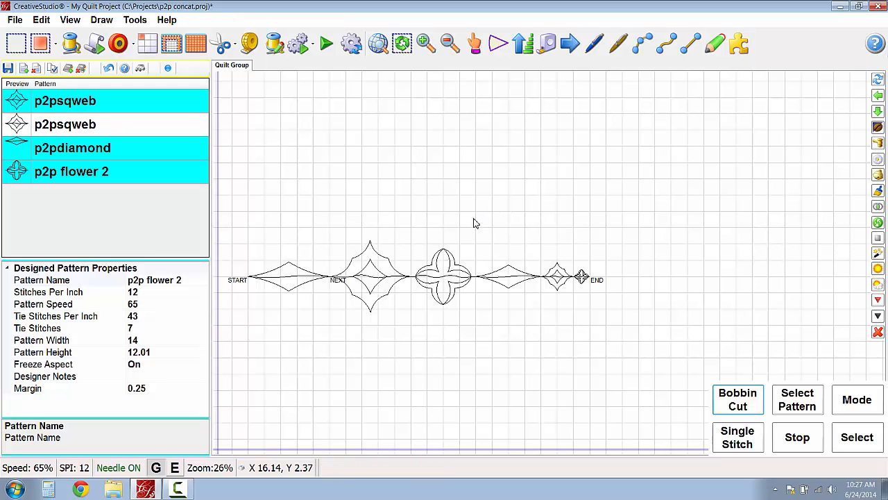
# - Check the designed properties of the first p2psqweb and p2pdiamond, including the diamond's Freeze Aspect setting
pyautogui.click(74, 138)
pyautogui.click(54, 104)
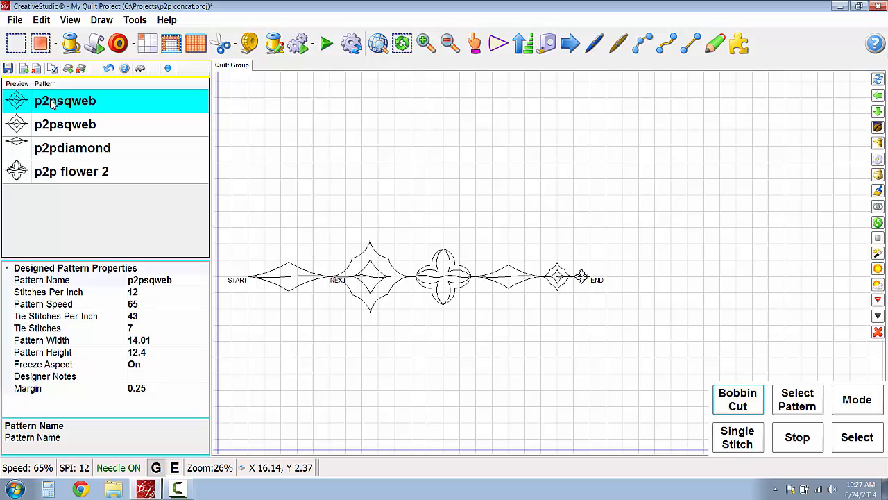
pyautogui.click(46, 149)
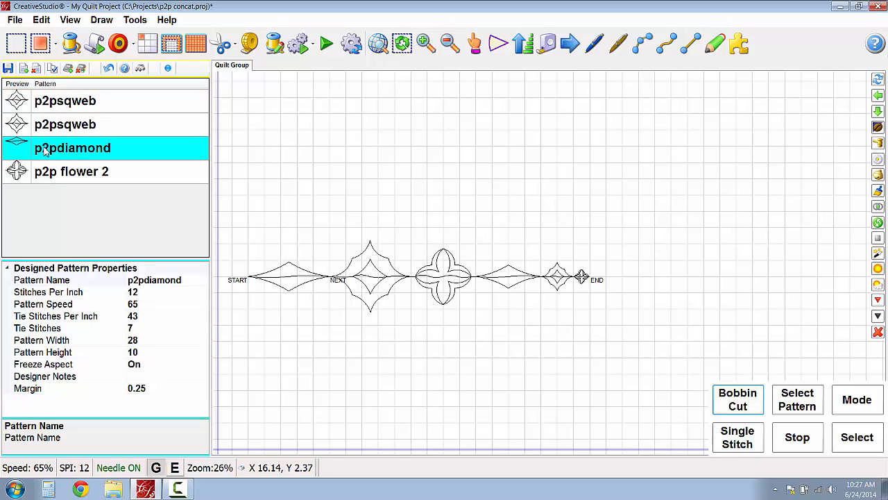
pyautogui.click(156, 366)
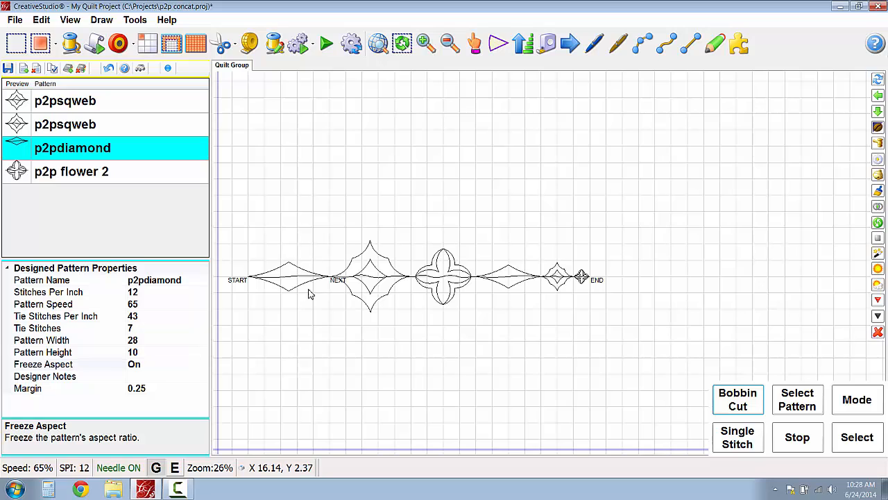
# - Select the second p2psqweb, p2pdiamond, first p2psqweb and p2p flower 2 patterns in that order
pyautogui.click(28, 125)
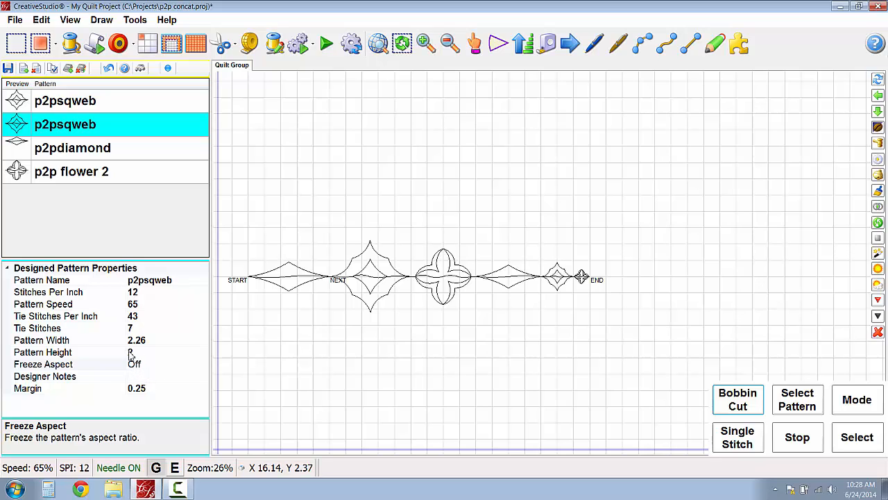
pyautogui.keyDown('ctrl'); pyautogui.click(15, 149); pyautogui.keyUp('ctrl')
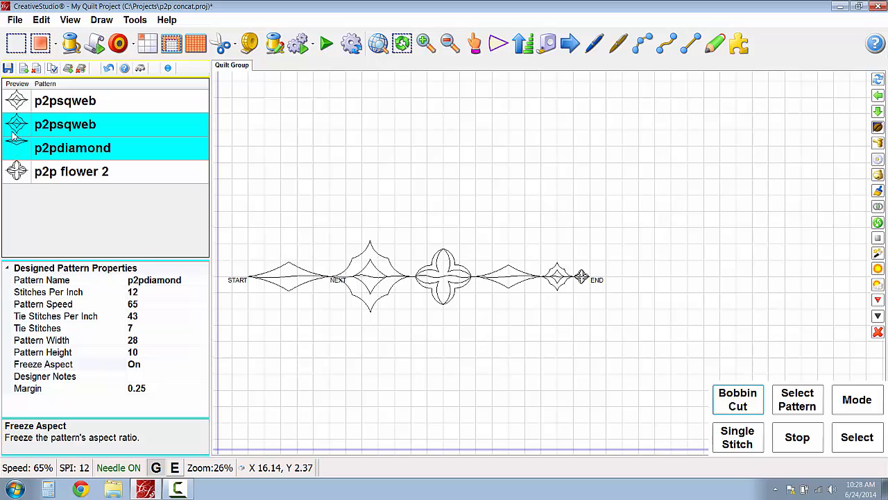
pyautogui.keyDown('ctrl'); pyautogui.click(14, 104); pyautogui.keyUp('ctrl')
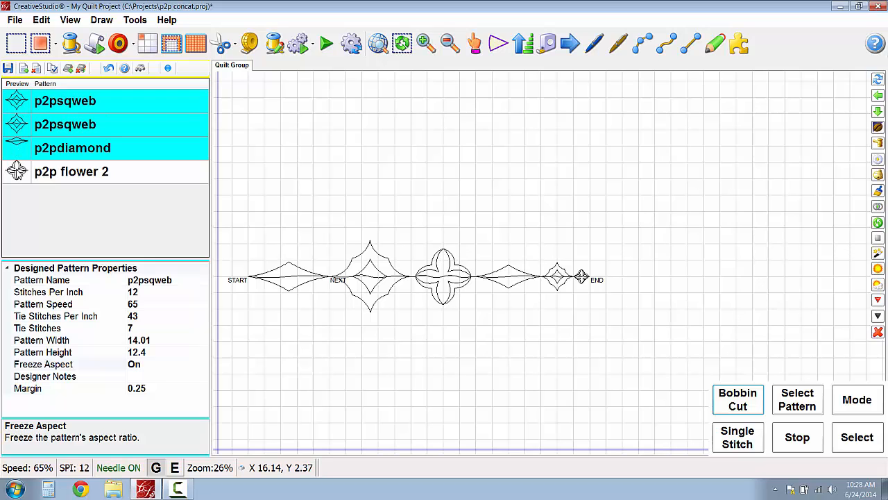
pyautogui.keyDown('ctrl'); pyautogui.click(73, 161); pyautogui.keyUp('ctrl')
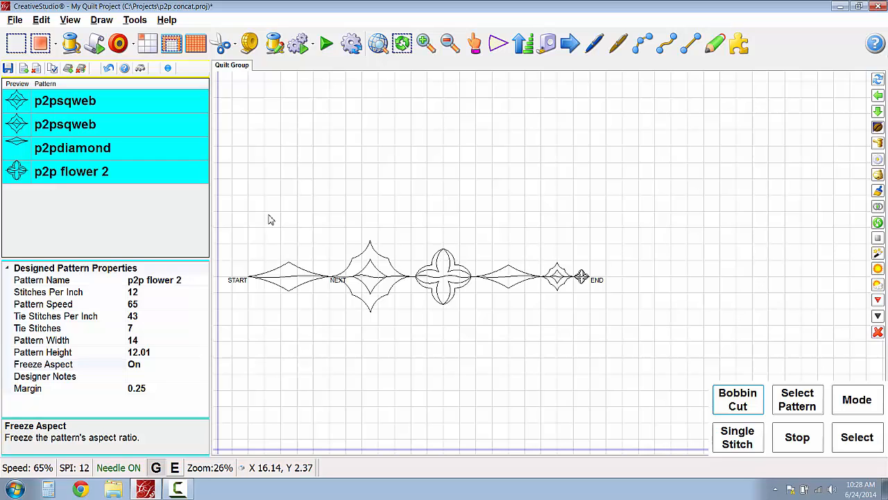
# - Draw a second horizontal P2P row of ten segments of varying length above the first, cycling through the four selected patterns
pyautogui.press('p')
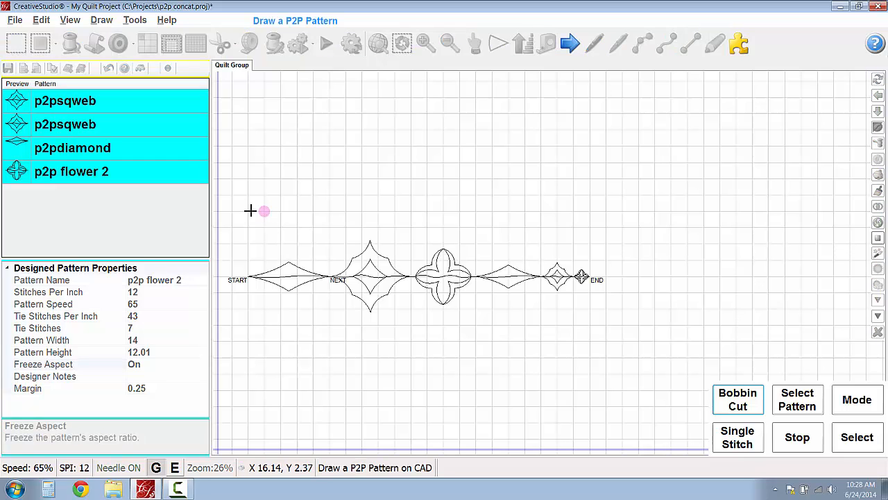
pyautogui.click(331, 197)
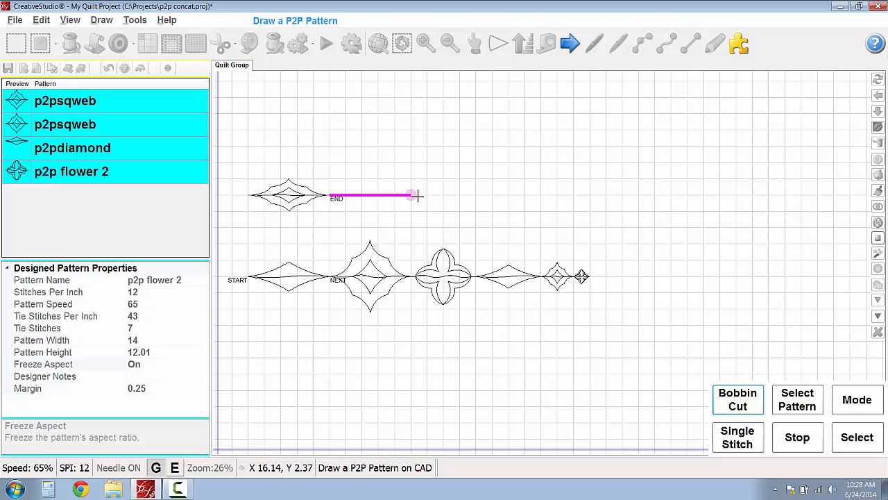
pyautogui.click(472, 195)
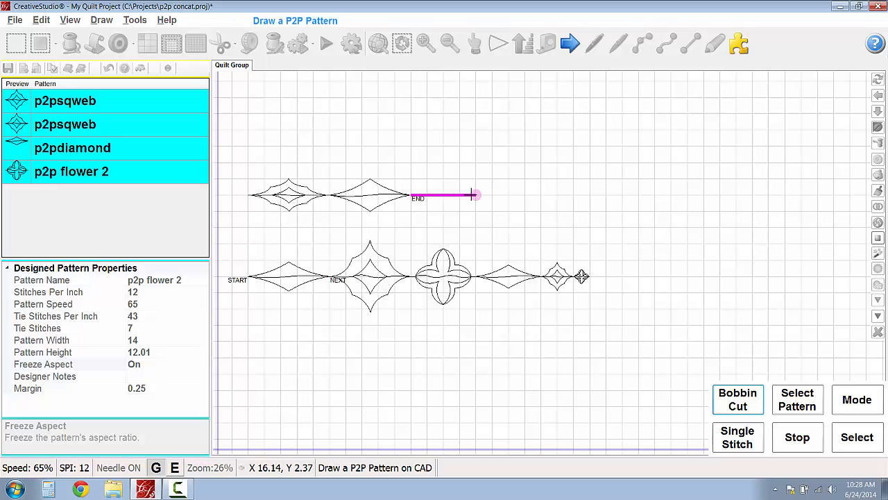
pyautogui.click(541, 197)
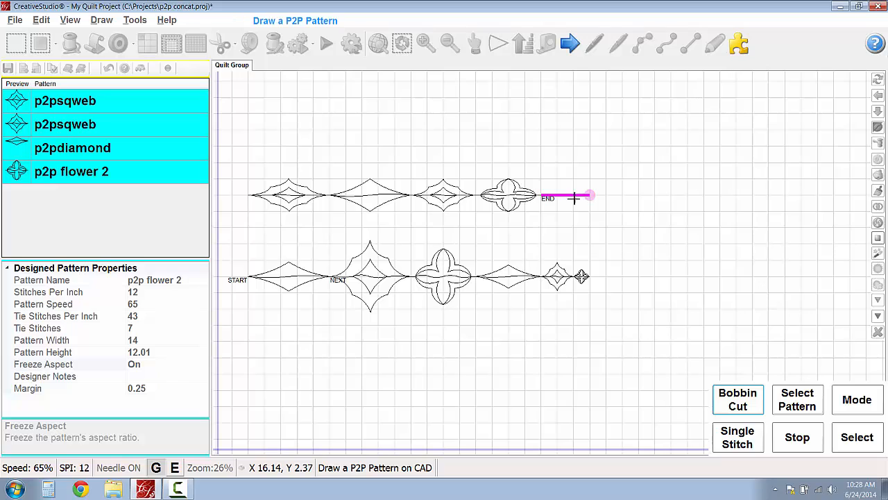
pyautogui.click(558, 195)
pyautogui.click(573, 196)
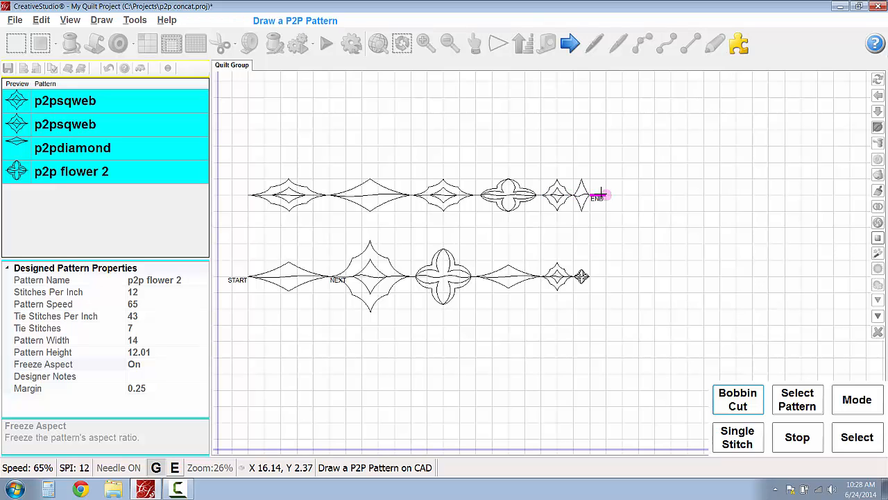
pyautogui.click(605, 196)
pyautogui.click(623, 195)
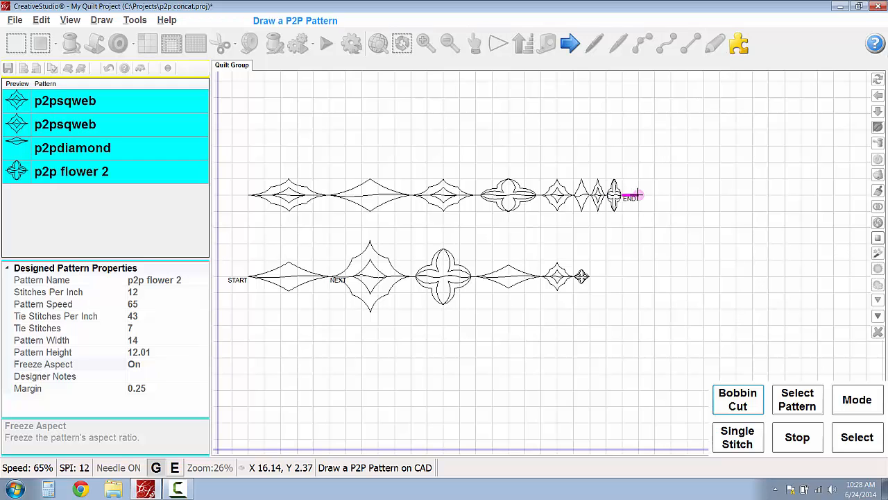
pyautogui.click(638, 195)
pyautogui.click(654, 195)
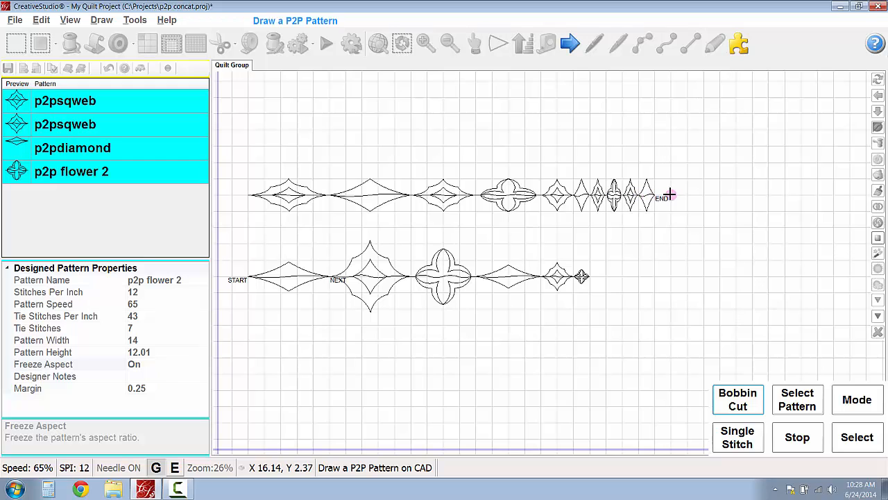
pyautogui.rightClick(670, 195)
pyautogui.click(302, 202)
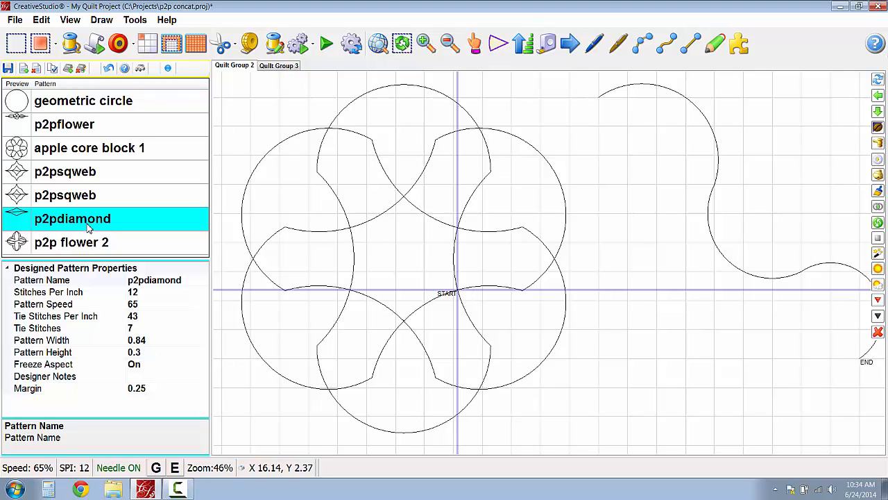
# - Apply the p2pdiamond pattern along the lines of the apple core block
pyautogui.click(150, 354)
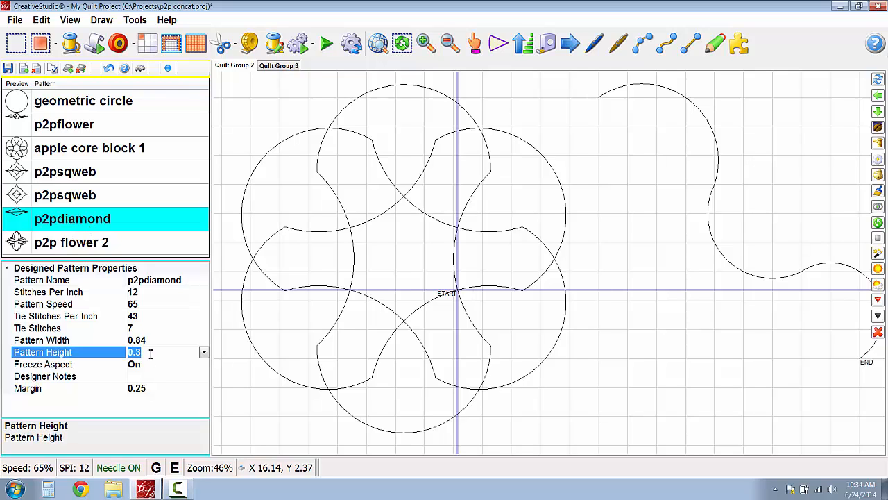
pyautogui.rightClick(397, 210)
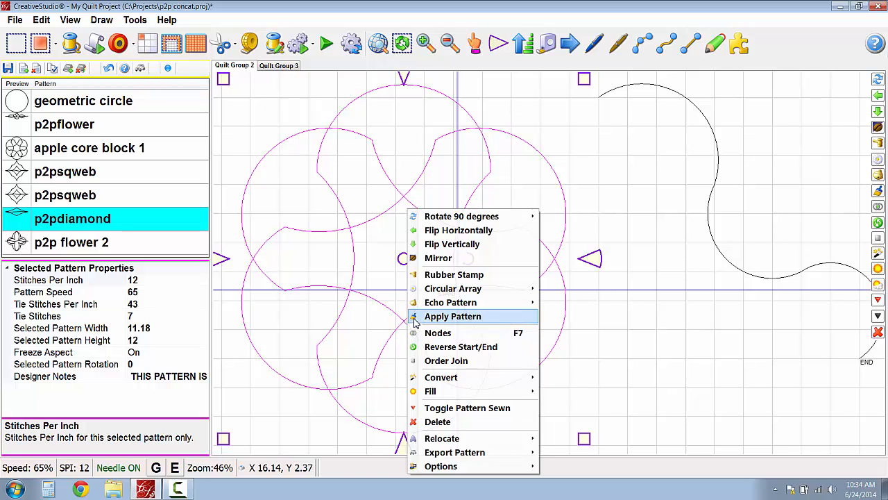
pyautogui.click(452, 316)
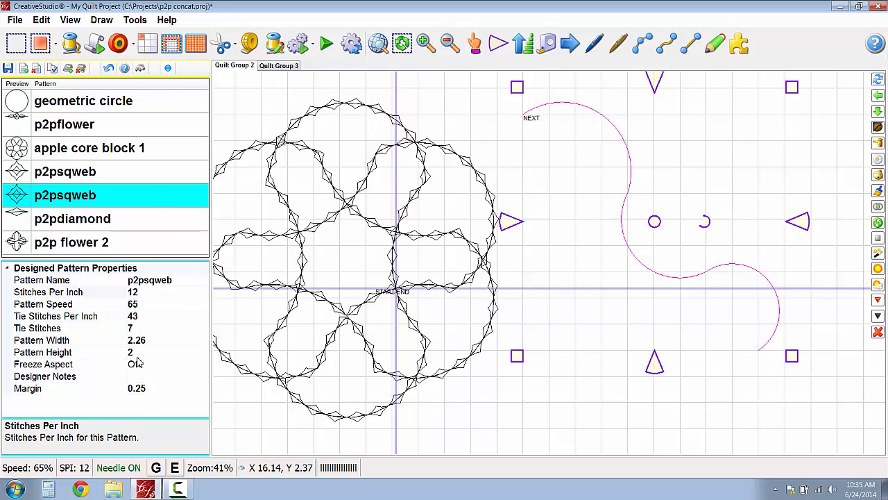
# - Apply the second p2psqweb pattern along the selected S-shaped curve
pyautogui.click(879, 196)
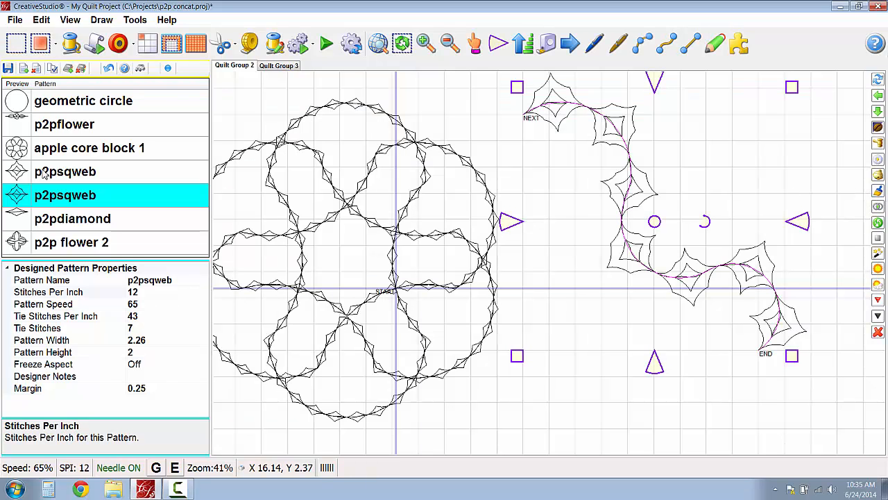
# - Choose the first p2psqweb pattern, undo the pattern applied along the S-shaped curve, and reselect the bare curve
pyautogui.click(43, 172)
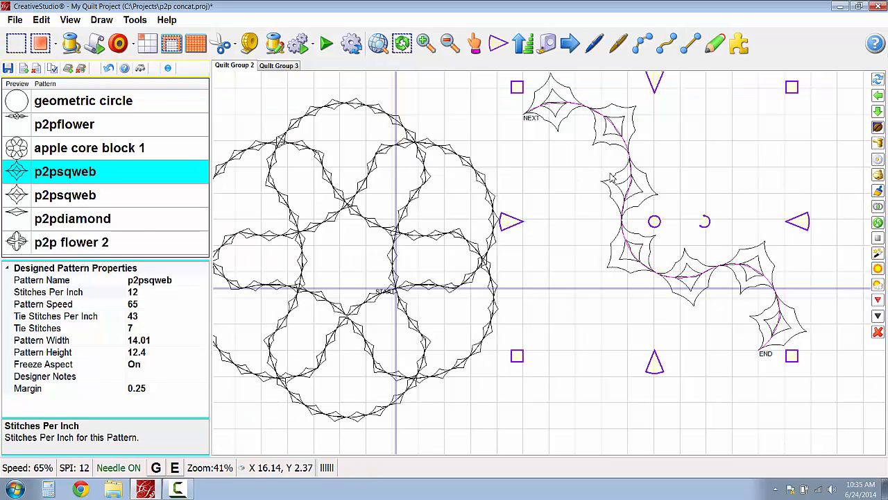
pyautogui.hotkey('ctrl', 'z')
pyautogui.click(720, 156)
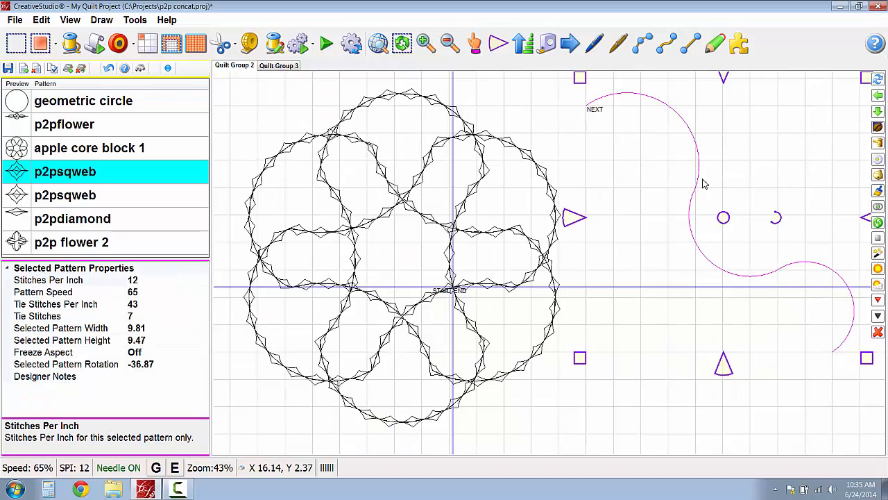
# - Try applying the first p2psqweb pattern along the S-shaped curve, inspect it, and undo the application
pyautogui.click(878, 192)
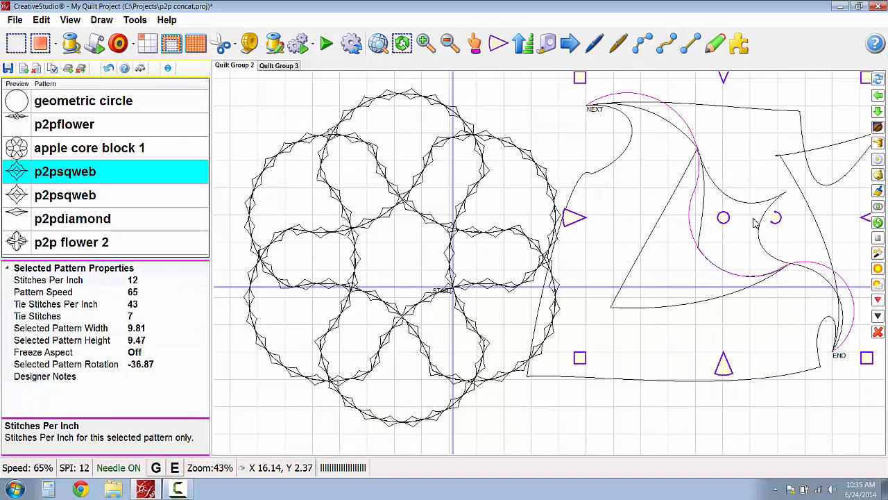
pyautogui.scroll(-5, 810, 249)
pyautogui.moveTo(810, 244); pyautogui.dragTo(694, 247)
pyautogui.scroll(1, 758, 237)
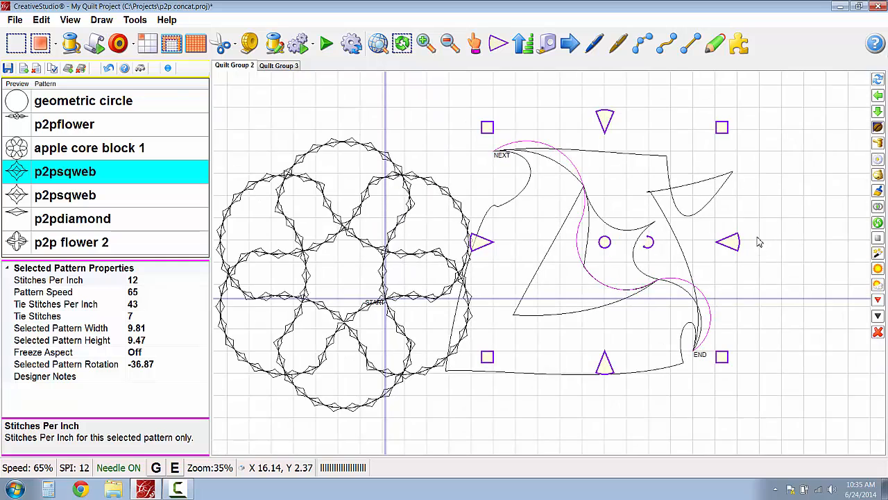
pyautogui.scroll(1, 755, 243)
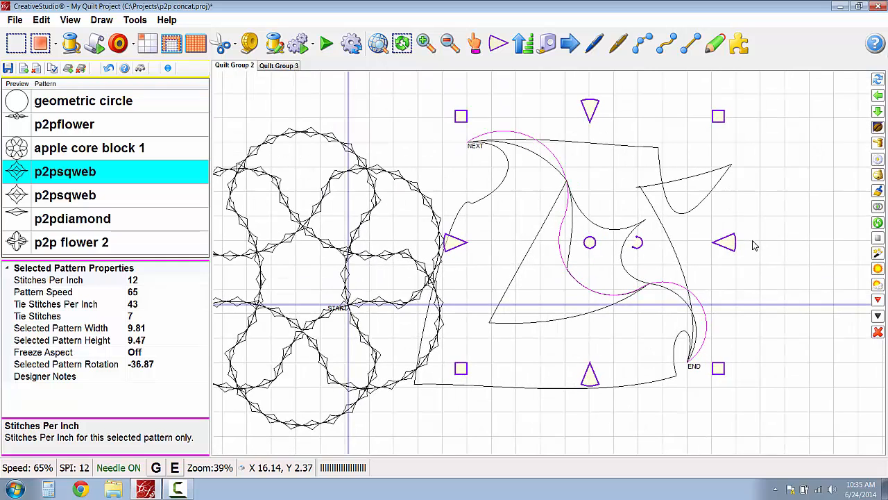
pyautogui.hotkey('ctrl', 'z')
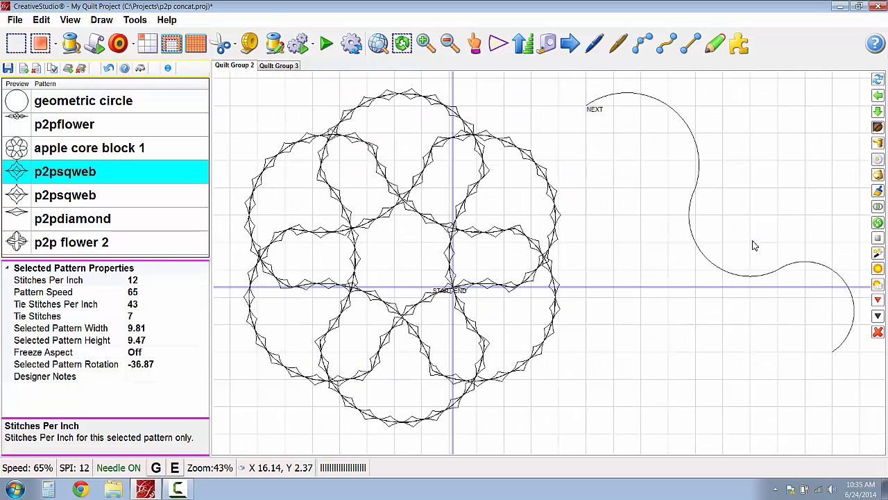
# - Set the second p2psqweb pattern's height to 0.5
pyautogui.click(43, 198)
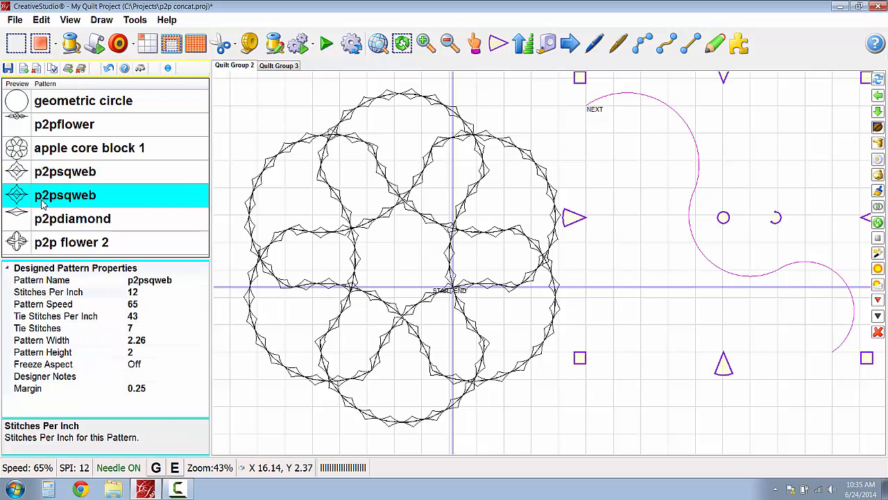
pyautogui.click(148, 355)
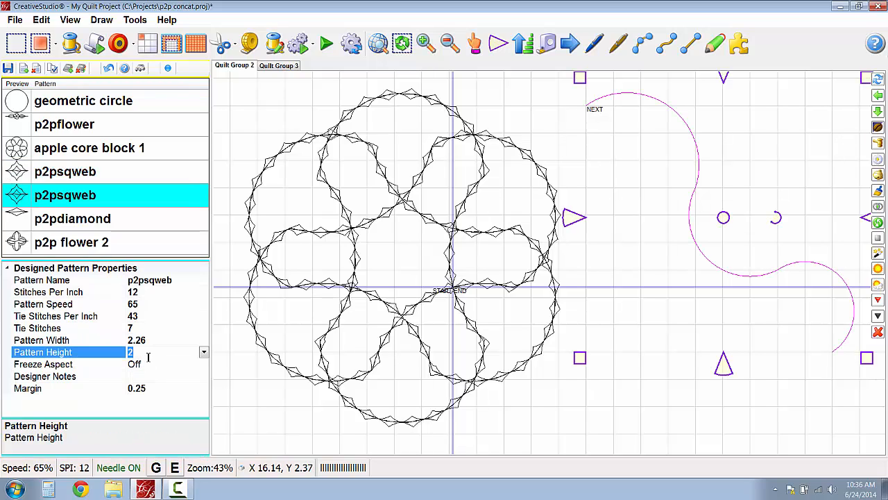
pyautogui.write('.5')
pyautogui.press('Return')
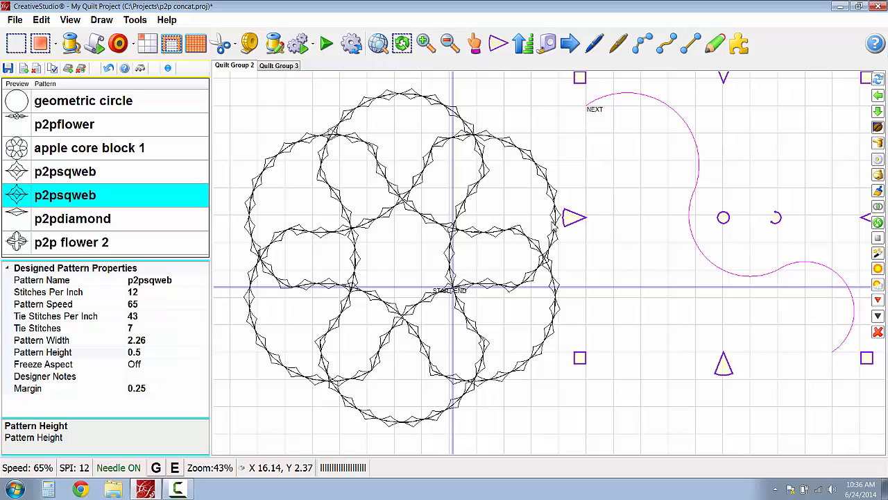
# - Apply the resized second p2psqweb pattern along the S-shaped curve
pyautogui.click(689, 142)
pyautogui.click(880, 192)
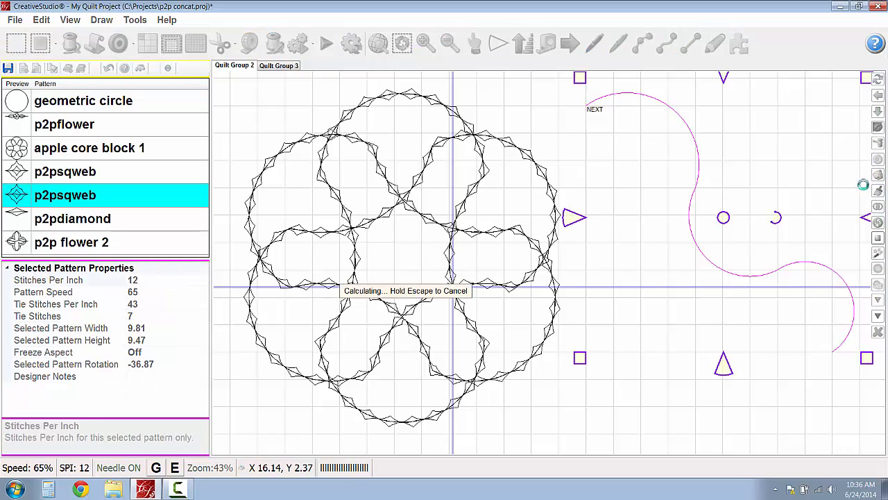
pyautogui.scroll(-1, 763, 201)
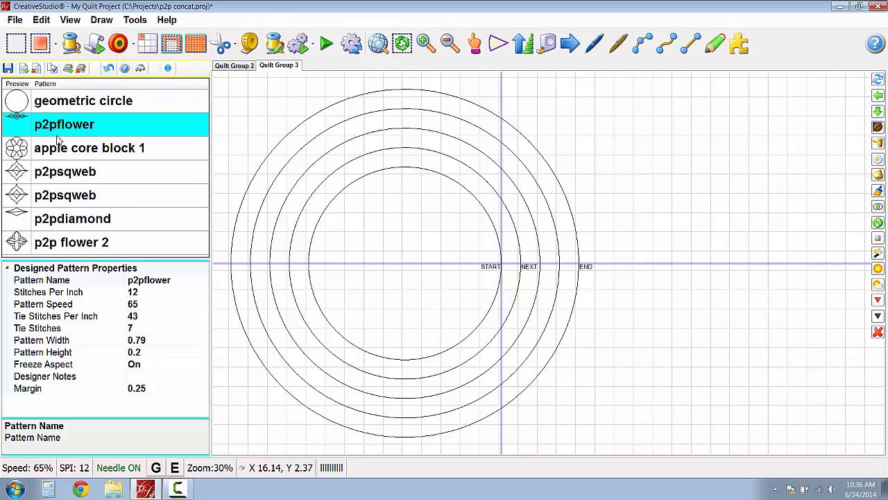
# - Add p2pdiamond to the p2pflower selection and apply both patterns along the innermost circle in Quilt Group 3
pyautogui.click(28, 217)
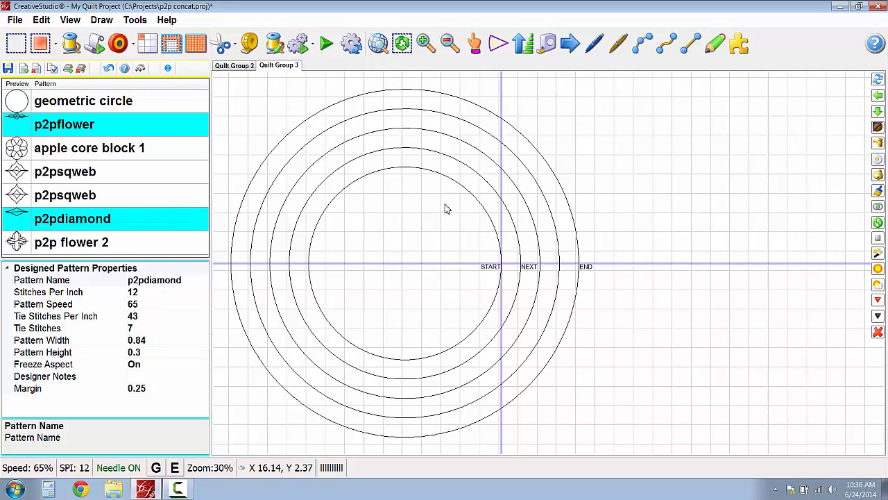
pyautogui.rightClick(462, 185)
pyautogui.click(494, 291)
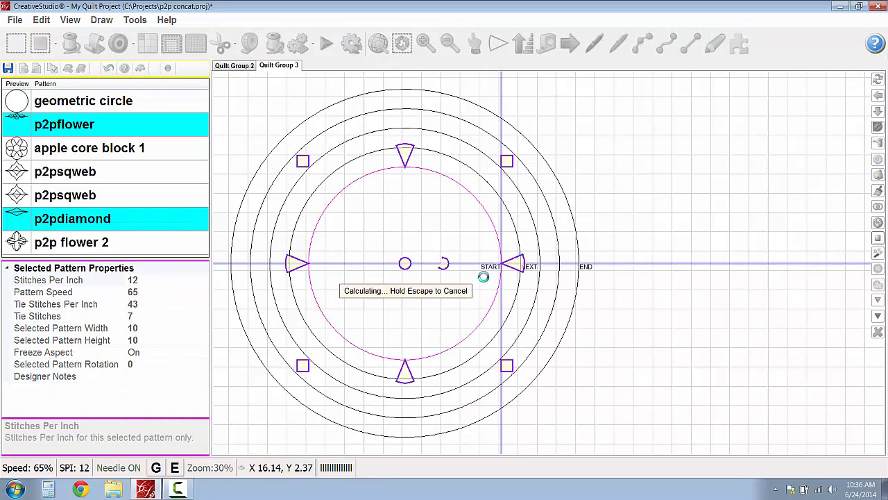
# - Apply the p2p flower 2 pattern along the selected circle beside the concentric rings
pyautogui.scroll(4, 478, 236)
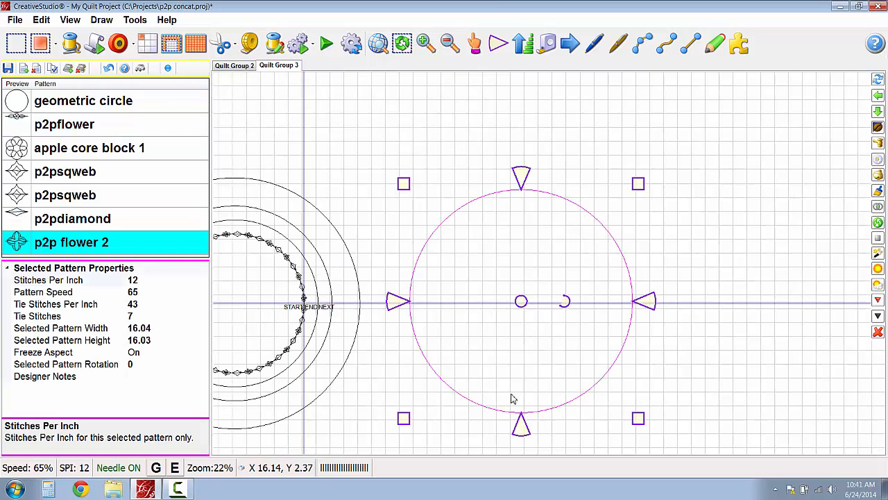
pyautogui.rightClick(522, 400)
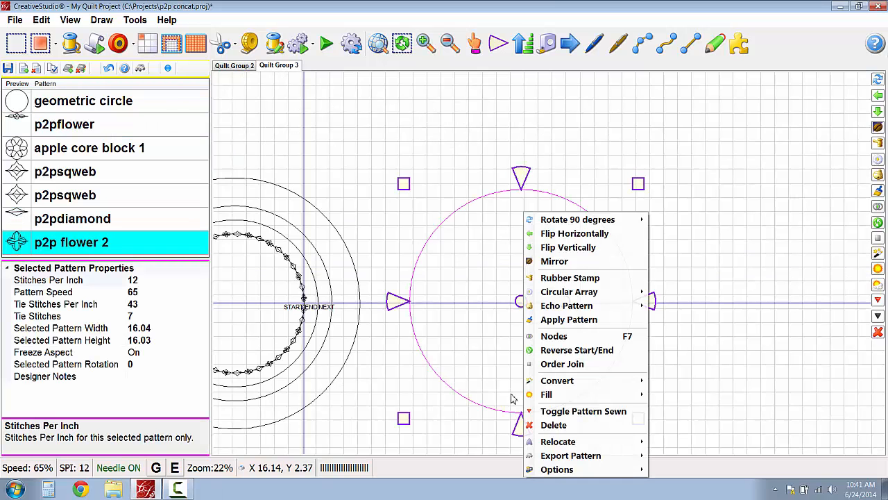
pyautogui.click(565, 320)
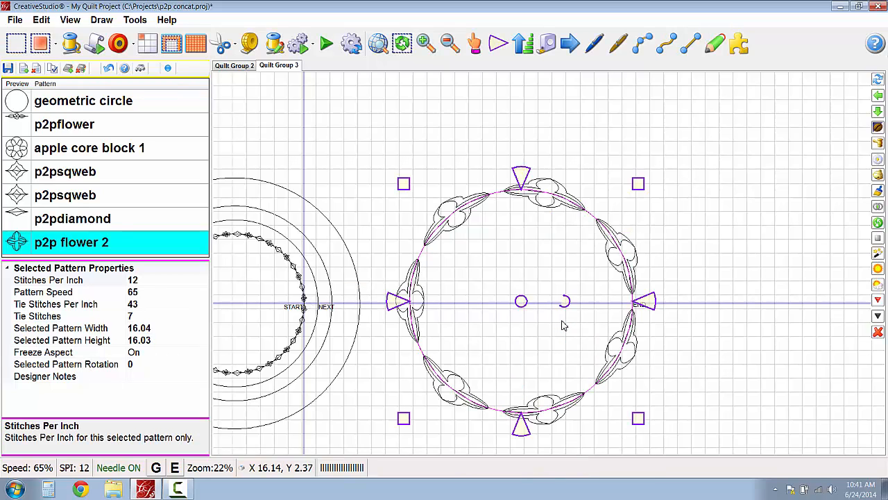
# - Set the p2p flower 2 pattern's height to 12 and apply it again along the selected circle
pyautogui.click(134, 353)
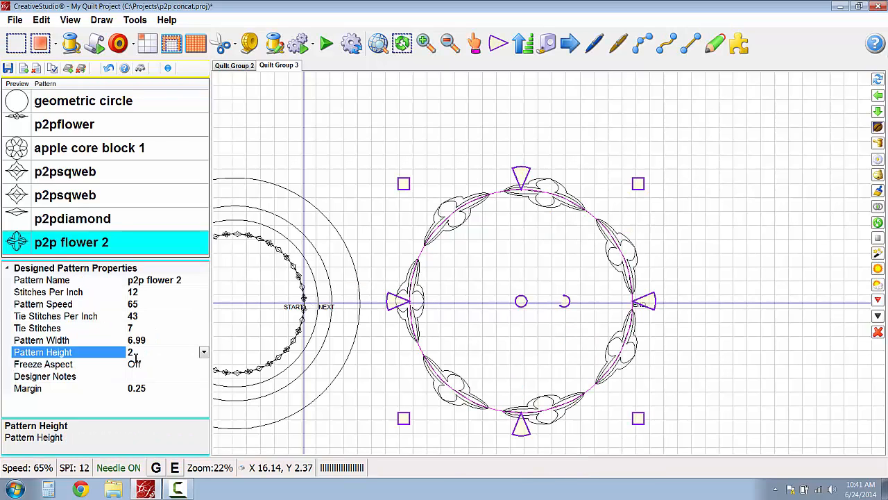
pyautogui.click(489, 348)
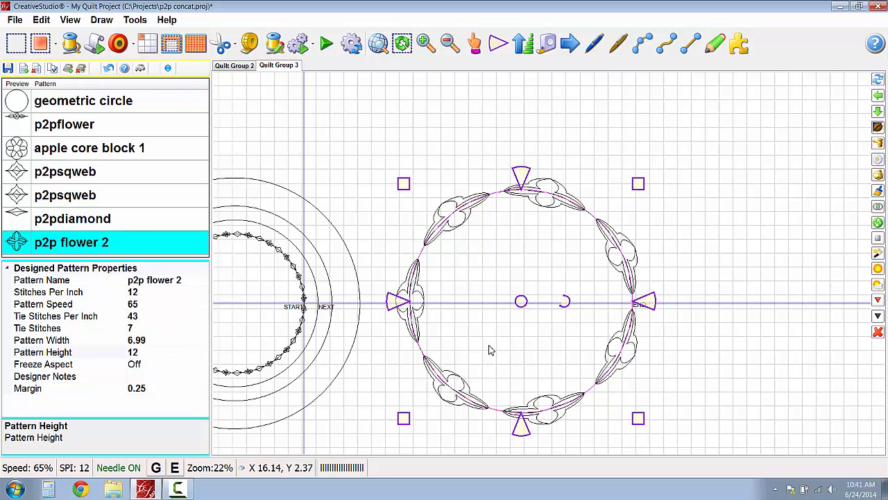
pyautogui.rightClick(484, 341)
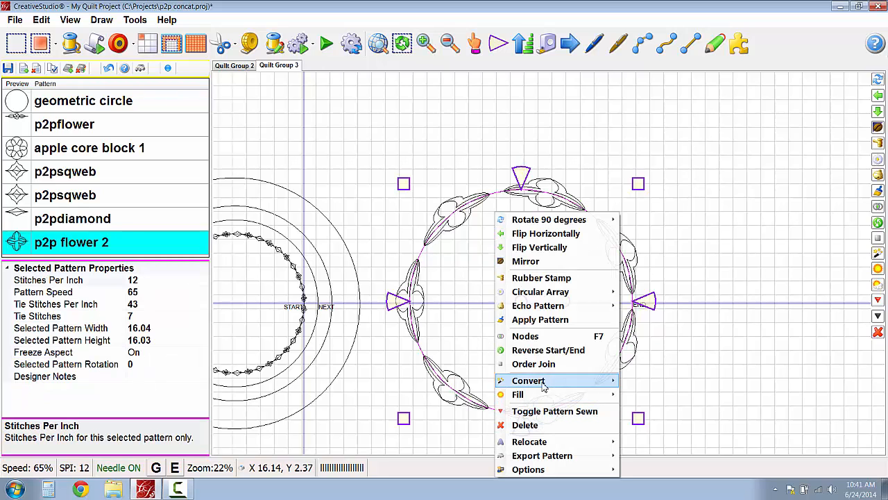
pyautogui.click(542, 320)
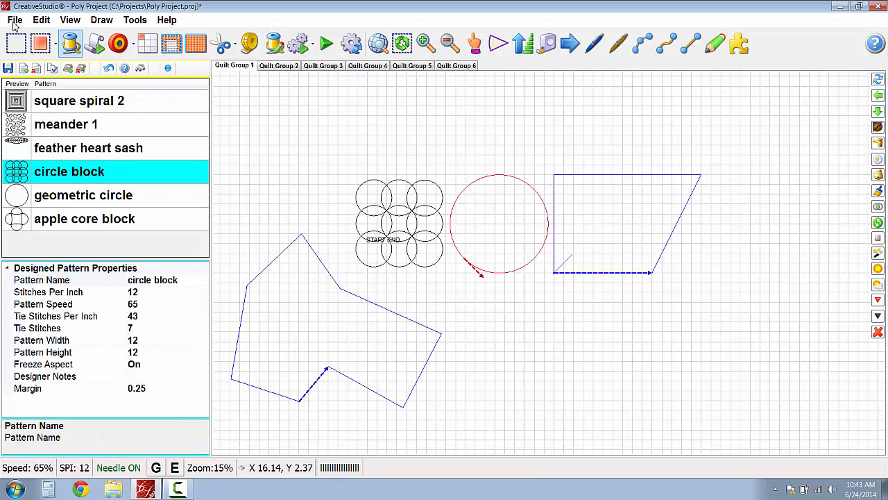
# - Transfer the circle block pattern into the trapezoid boundary in Standard mode and move the placed copy above the boundary
pyautogui.click(57, 45)
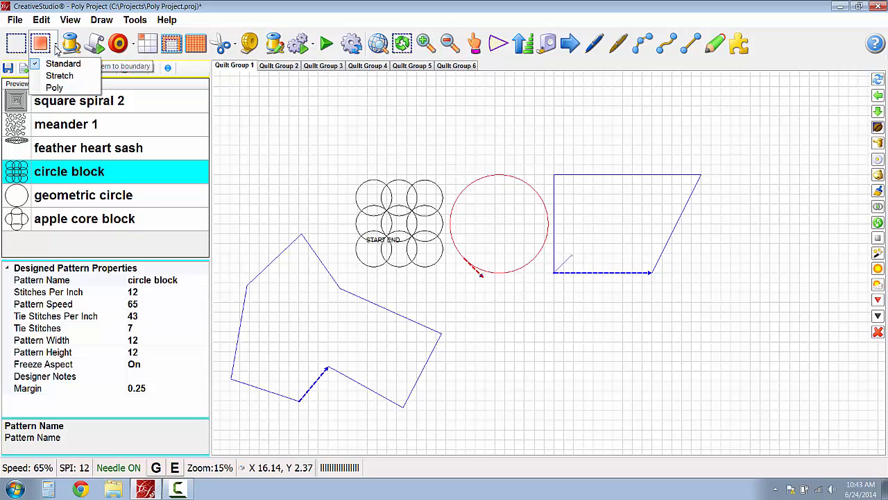
pyautogui.click(346, 155)
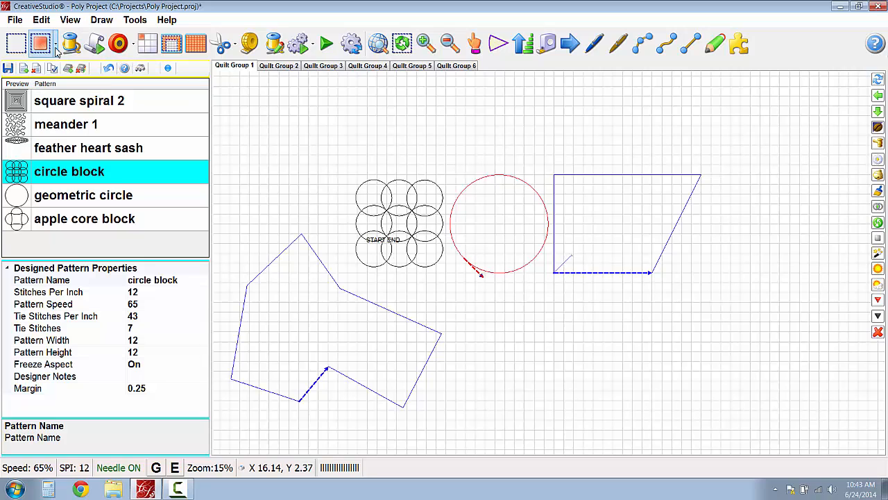
pyautogui.click(630, 251)
pyautogui.click(41, 43)
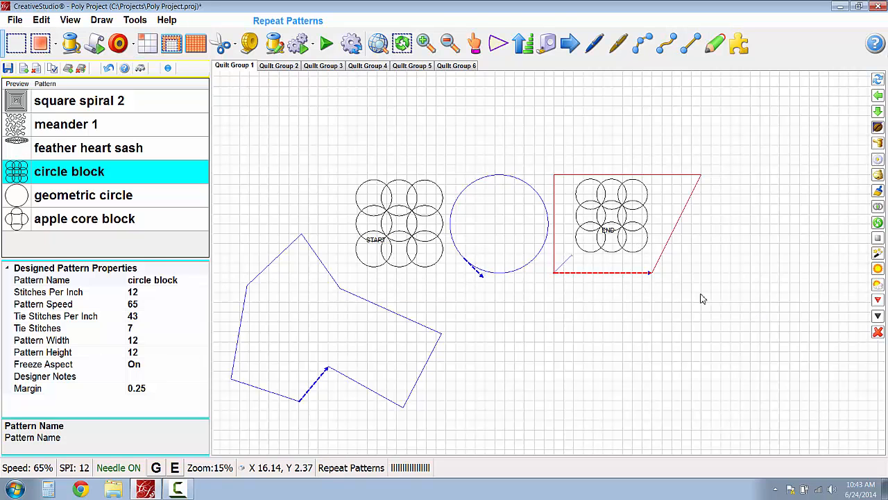
pyautogui.click(610, 231)
pyautogui.moveTo(612, 213); pyautogui.dragTo(608, 122)
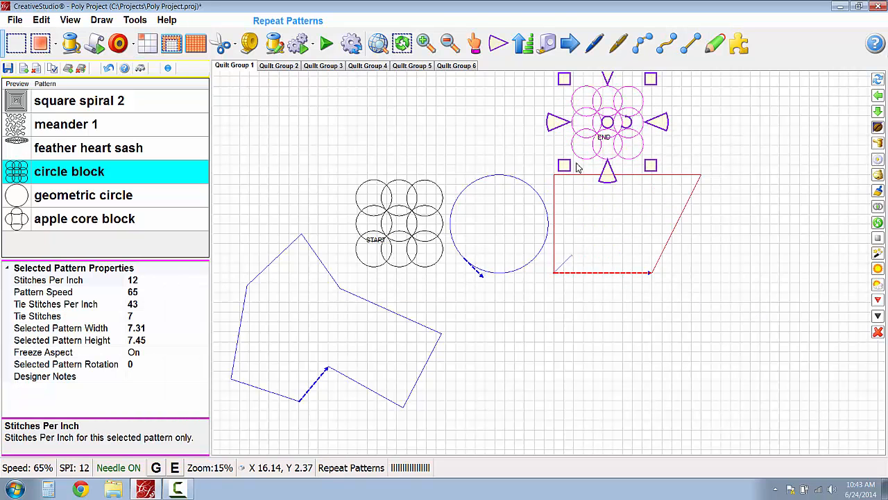
# - Transfer the circle block into the trapezoid boundary in Stretch mode and move the stretched copy above the circle boundary
pyautogui.click(56, 45)
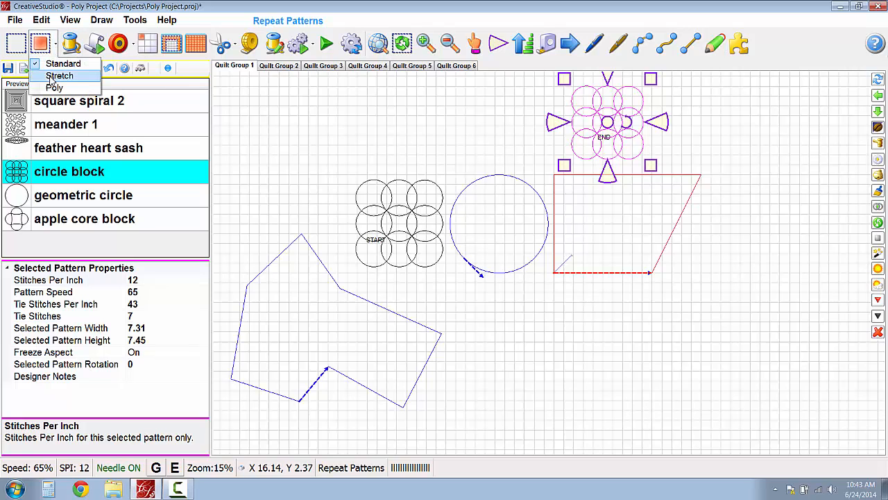
pyautogui.click(56, 75)
pyautogui.click(41, 45)
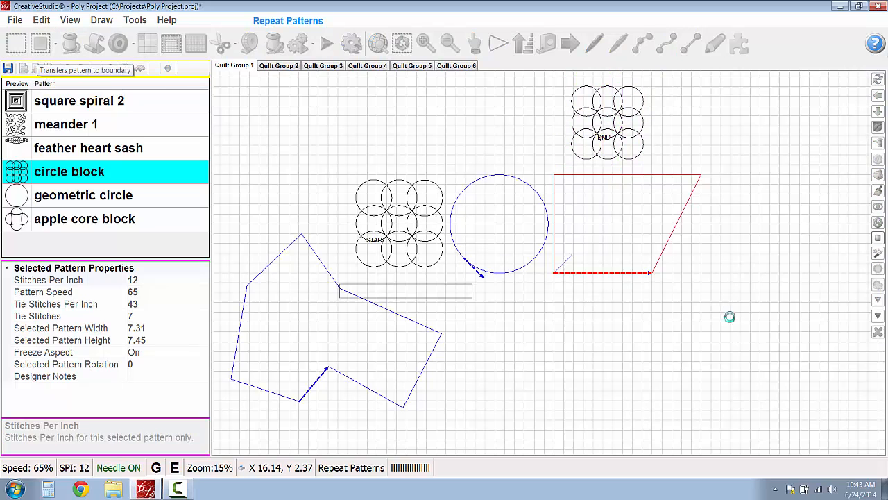
pyautogui.click(619, 246)
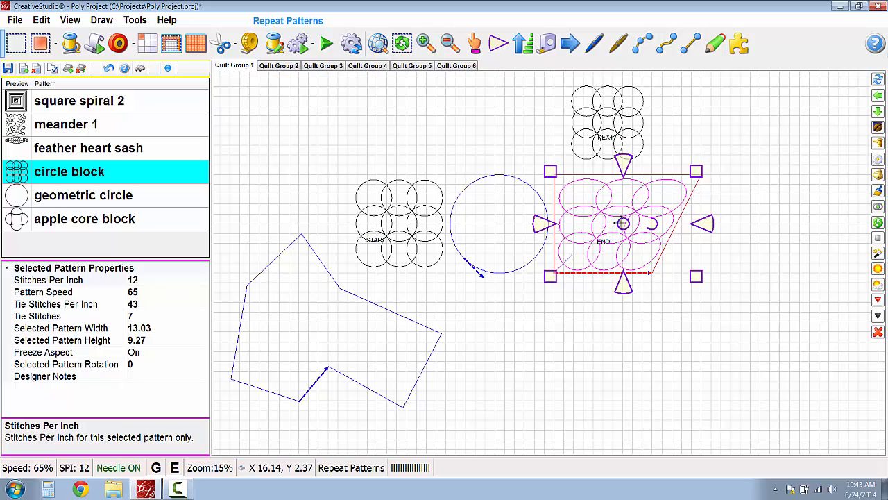
pyautogui.moveTo(589, 197); pyautogui.dragTo(475, 118)
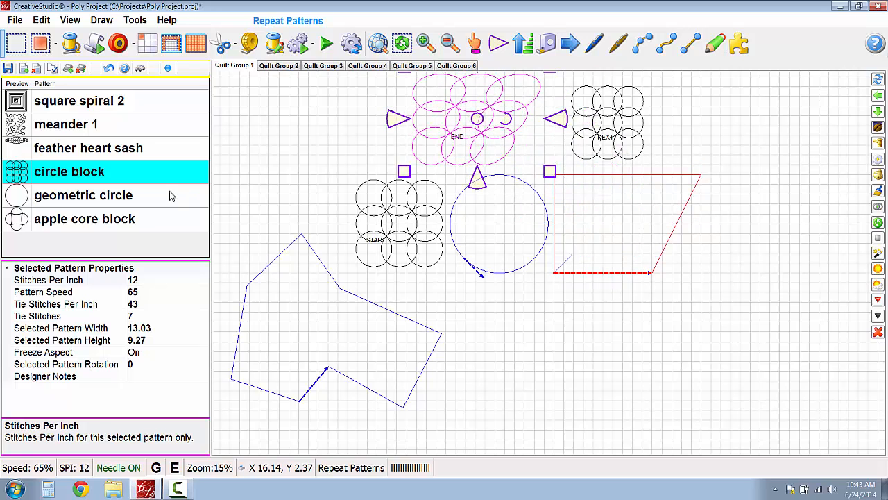
# - Switch the boundary transfer to Poly mode and transfer the circle block pattern into the trapezoid boundary
pyautogui.click(56, 44)
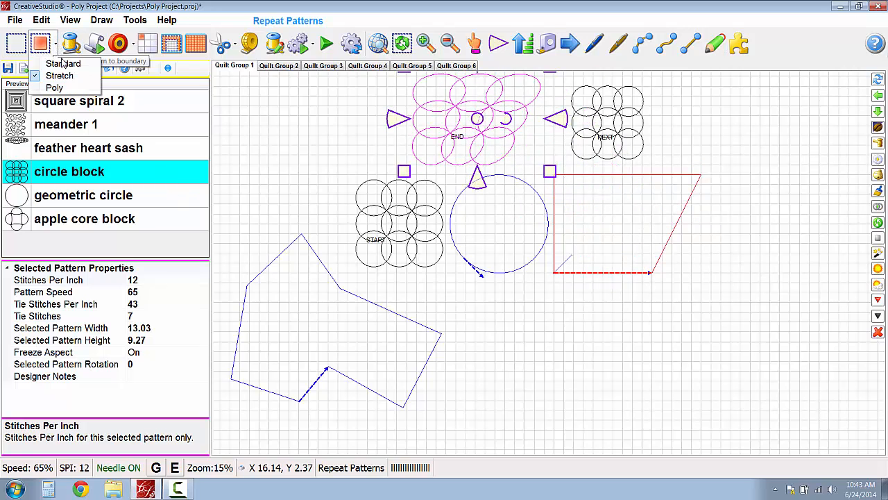
pyautogui.click(61, 79)
pyautogui.click(55, 42)
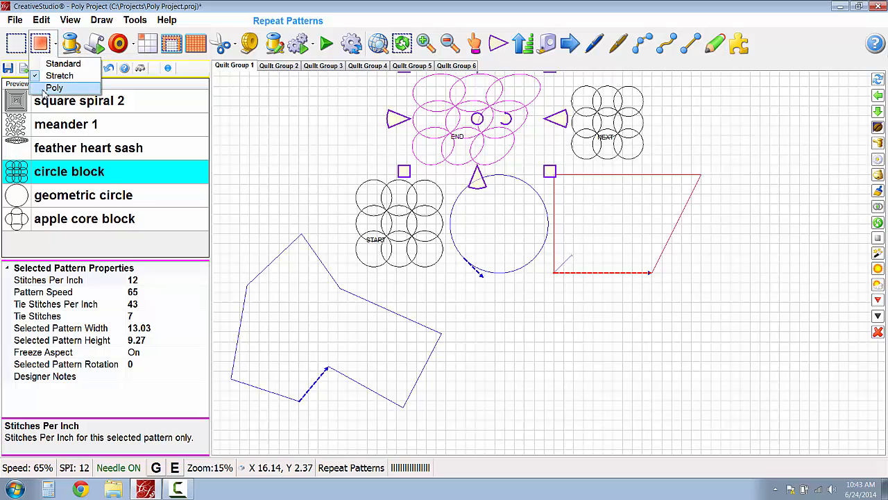
pyautogui.click(54, 88)
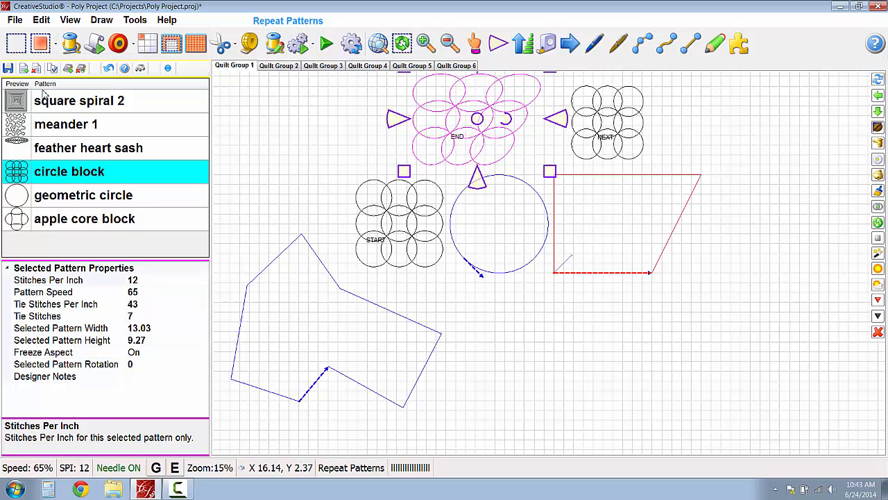
pyautogui.click(665, 227)
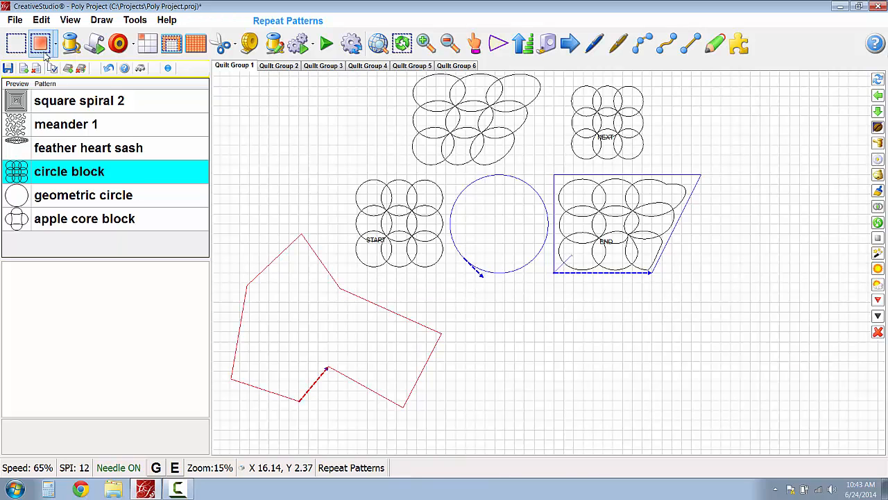
# - Transfer the circle block pattern in Poly mode into the circle boundary and the irregular polygon boundary
pyautogui.click(484, 231)
pyautogui.click(484, 231)
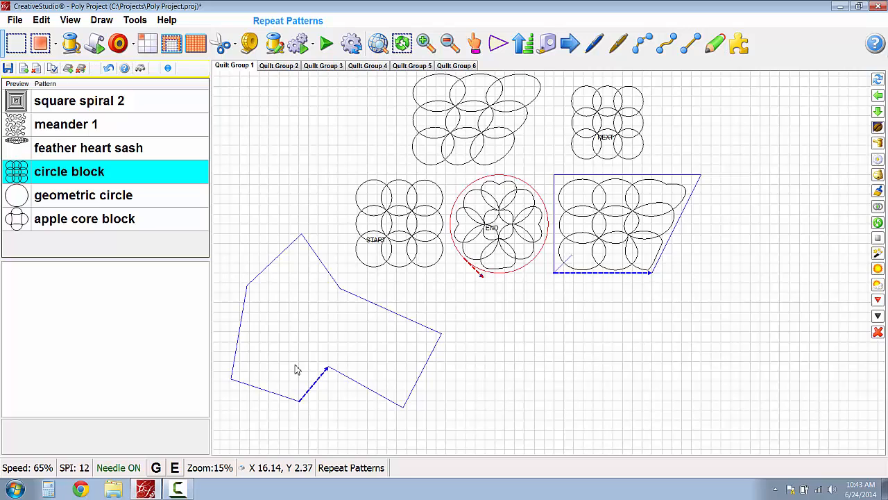
pyautogui.click(34, 48)
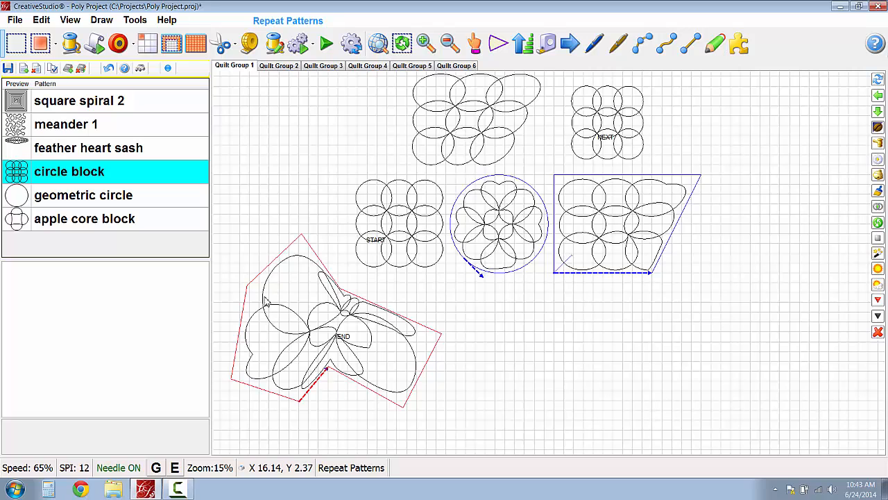
pyautogui.scroll(1, 351, 346)
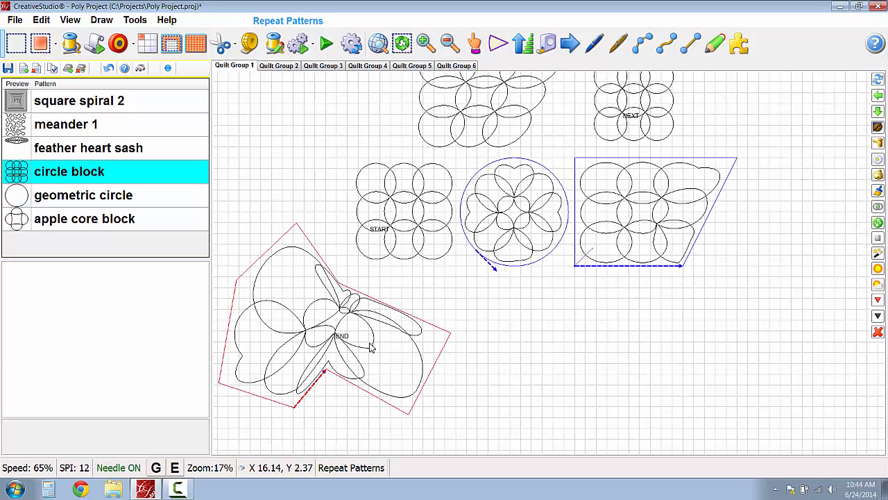
# - Transfer meander 1 in Poly mode into the irregular boundary in Quilt Group 3 and delete the placed pattern
pyautogui.click(323, 66)
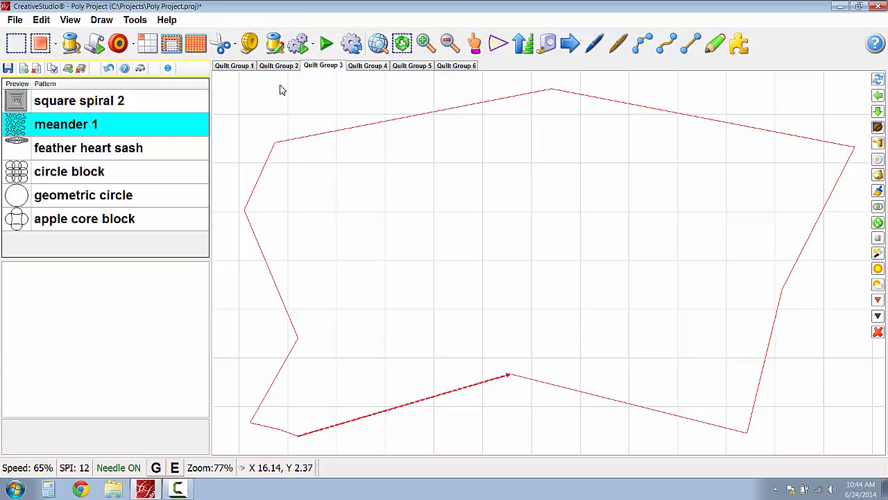
pyautogui.click(56, 44)
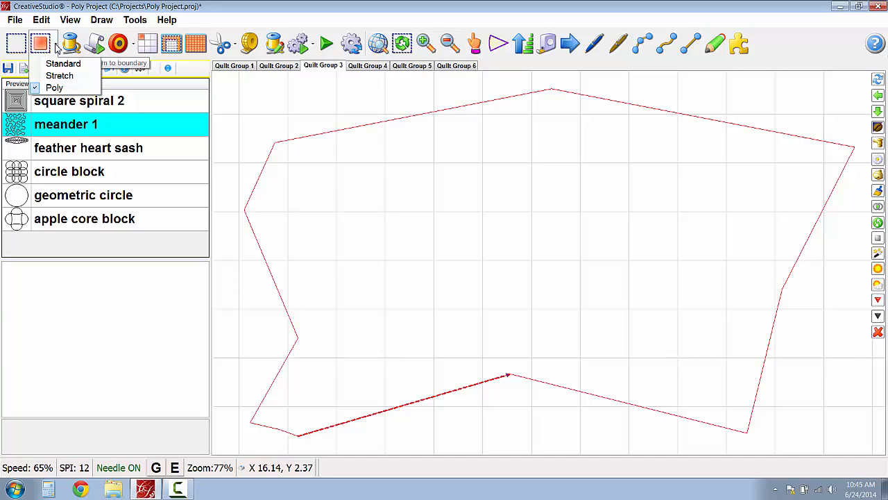
pyautogui.click(43, 45)
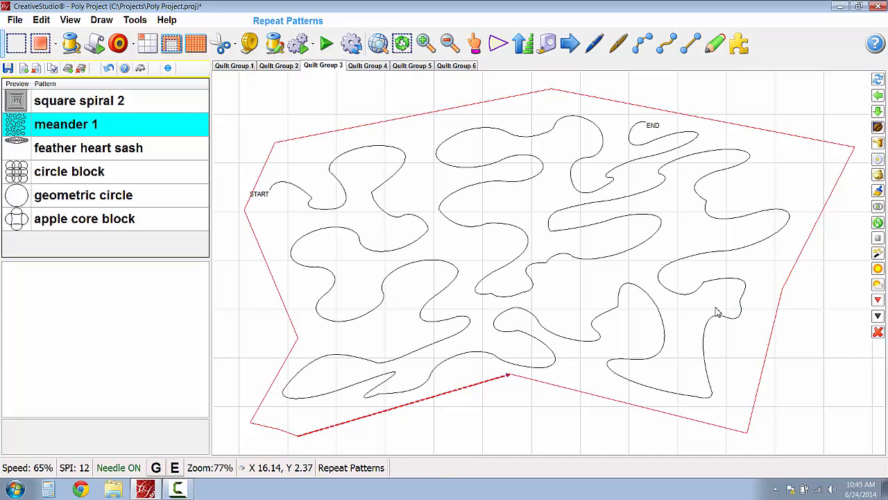
pyautogui.scroll(-1, 717, 308)
pyautogui.click(555, 297)
pyautogui.press('Delete')
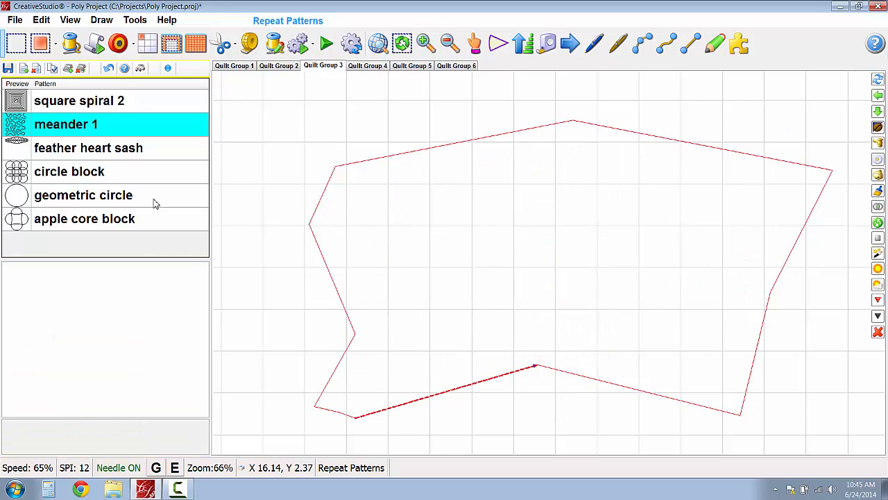
# - Transfer the square spiral 2 pattern into the irregular boundary and delete the placed copy
pyautogui.click(39, 101)
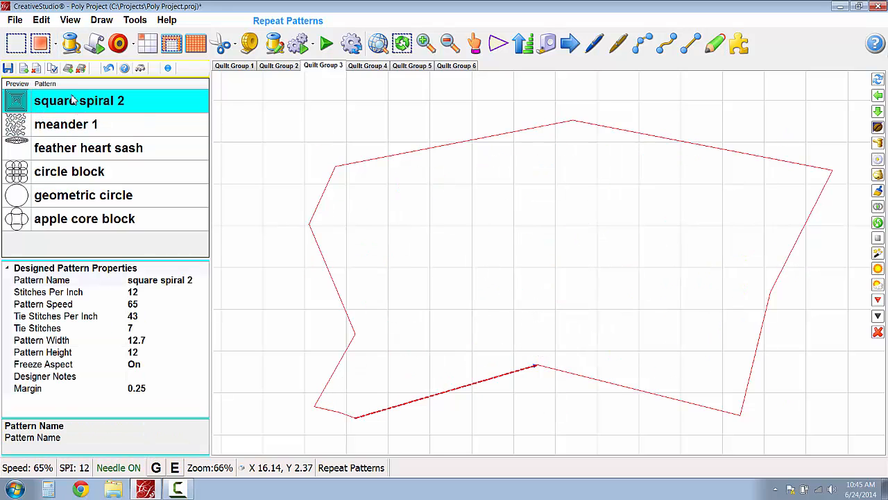
pyautogui.click(40, 46)
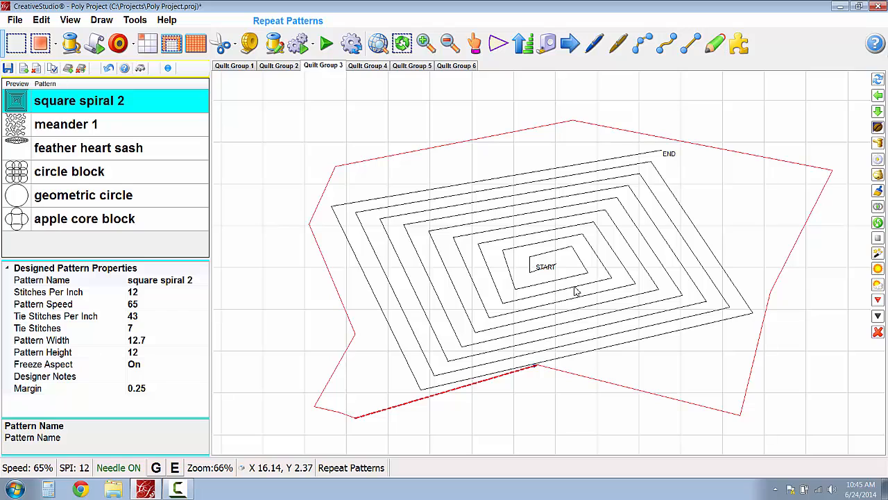
pyautogui.press('Delete')
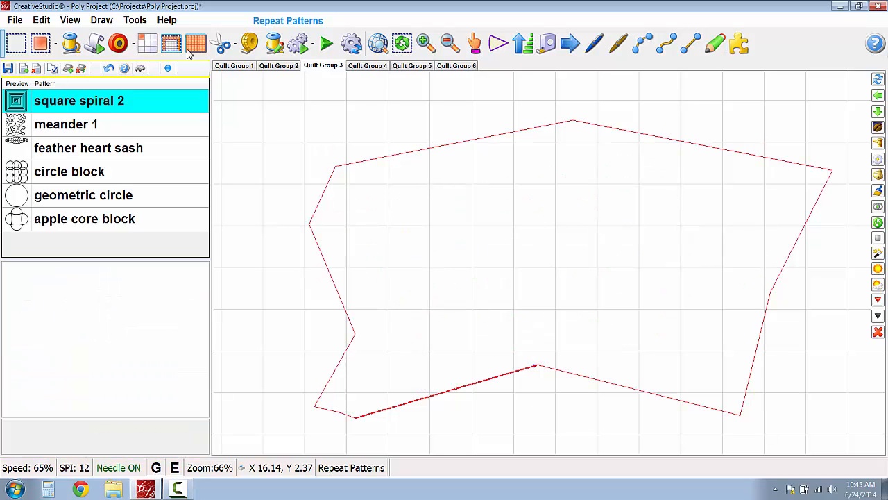
# - Choose Poly transfer mode and place square spiral 2 in the emptied irregular boundary again
pyautogui.click(57, 46)
pyautogui.click(54, 87)
pyautogui.click(40, 44)
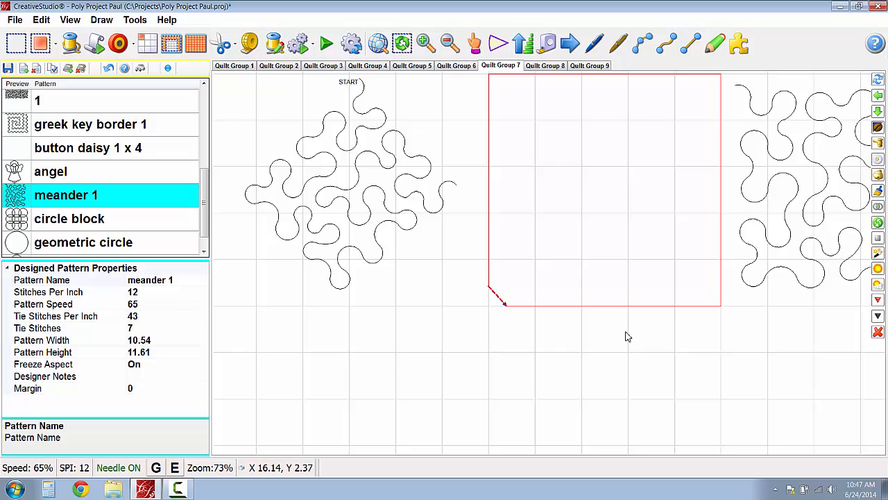
# - In Quilt Group 7 of Poly Project Paul, transfer meander 1 in Poly mode into the square boundary with the clipped corner
pyautogui.scroll(-3, 626, 333)
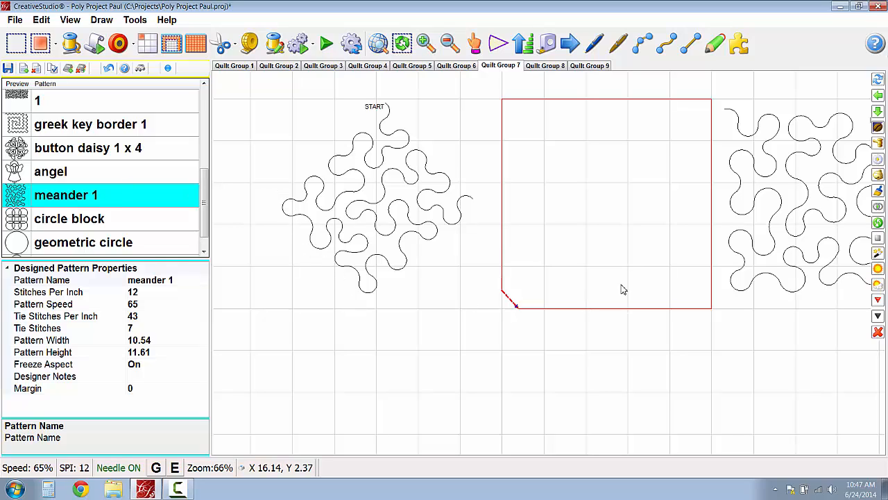
pyautogui.click(56, 47)
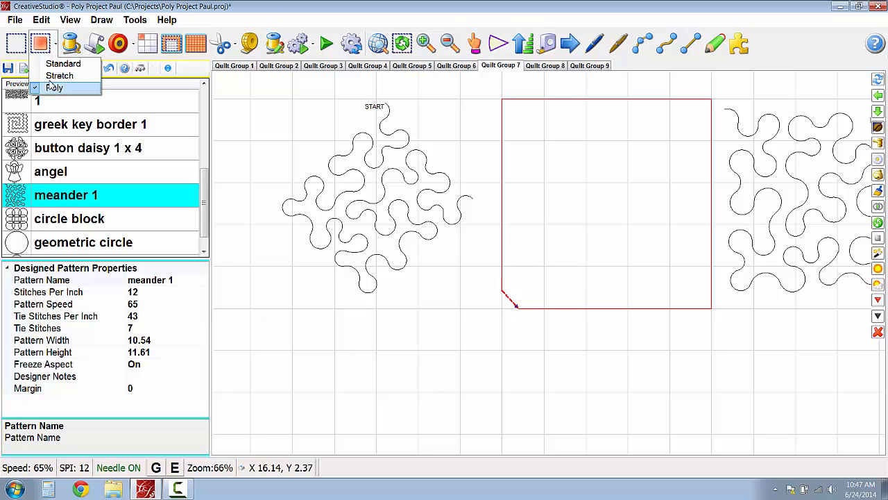
pyautogui.click(54, 87)
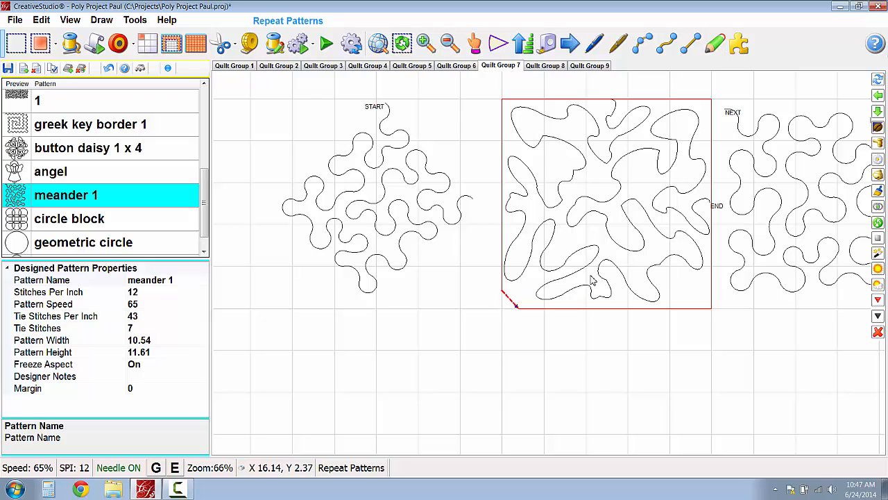
# - Toggle the PowerAssist setting for the stitching machine
pyautogui.click(134, 20)
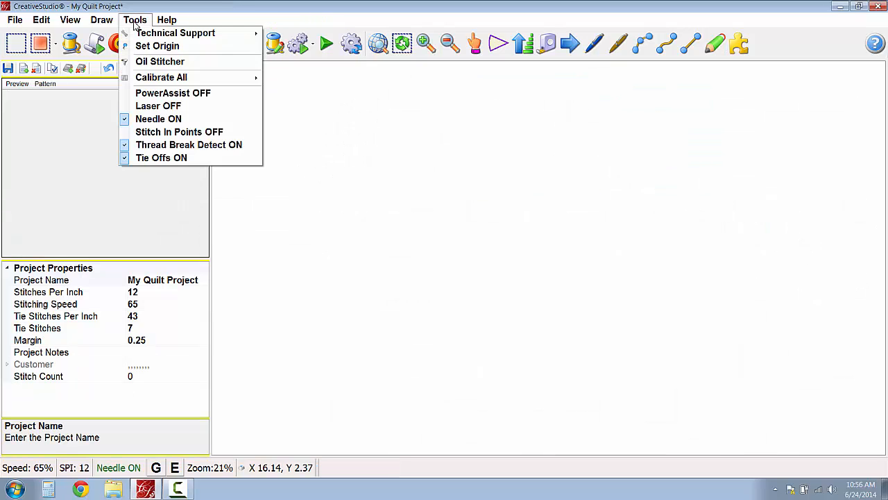
pyautogui.click(157, 98)
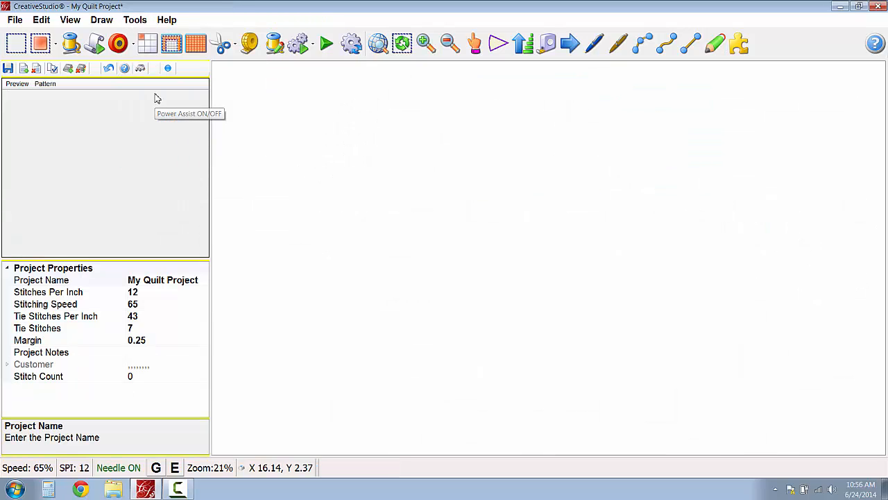
pyautogui.click(307, 50)
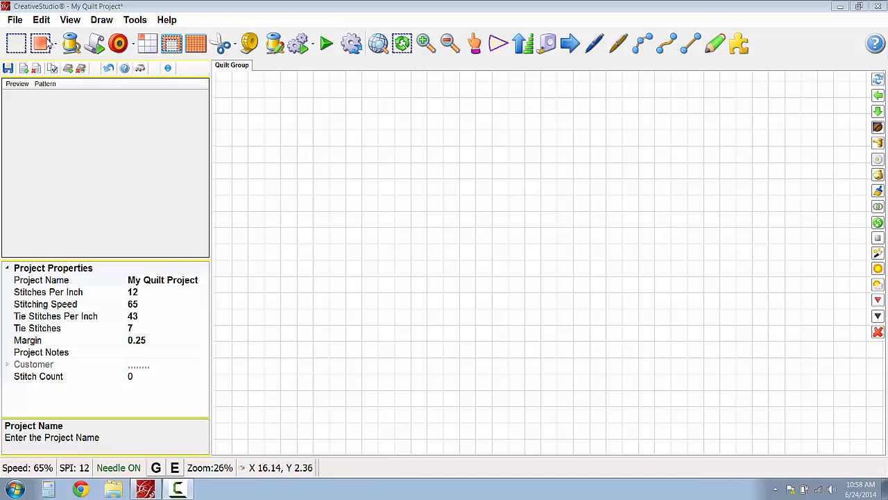
# - Import the image file Pickle Dish.JPG from the Images folder into the project
pyautogui.click(15, 26)
pyautogui.click(15, 21)
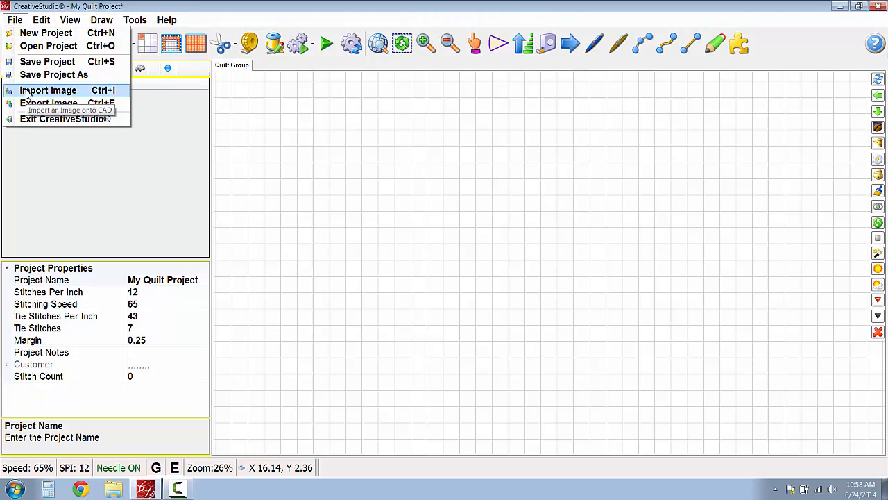
pyautogui.click(48, 90)
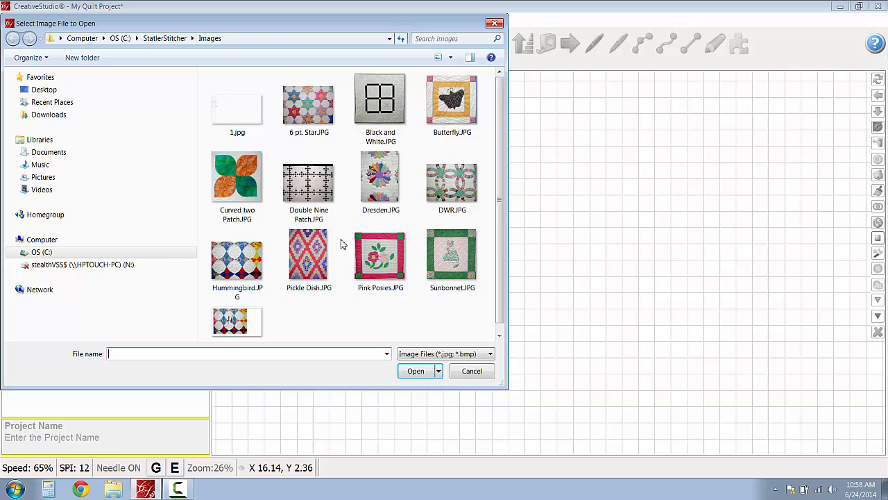
pyautogui.click(312, 264)
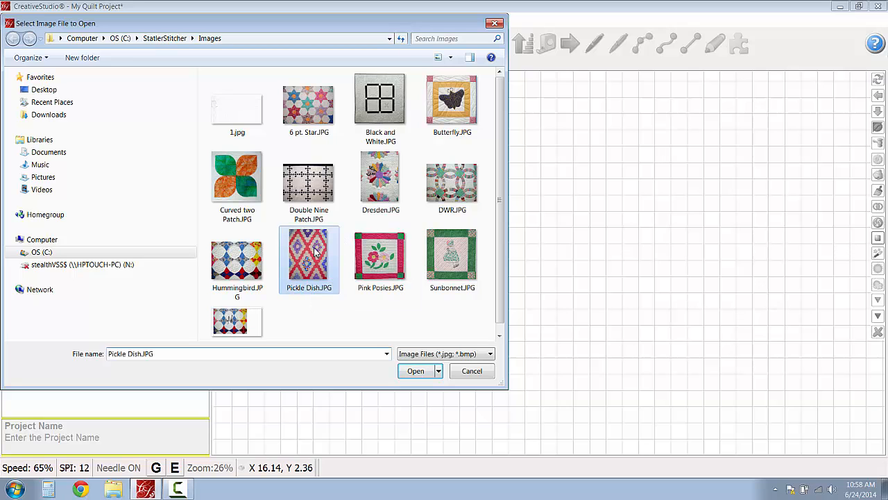
pyautogui.click(416, 371)
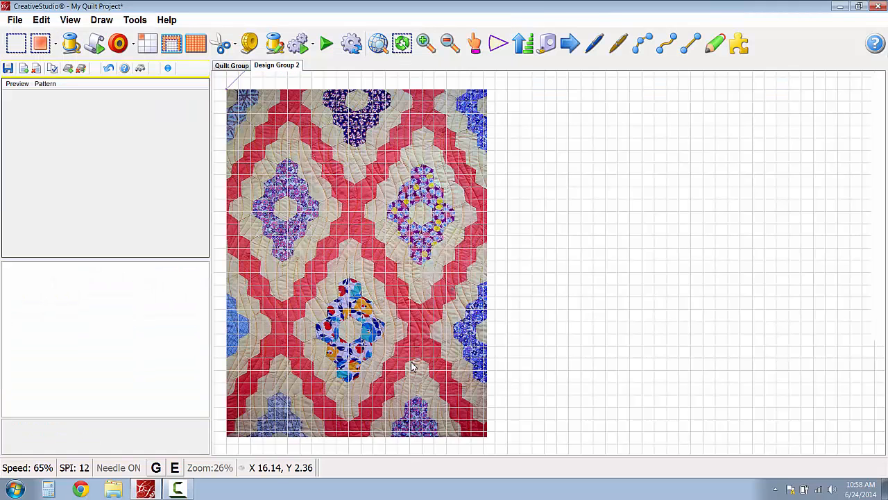
# - Hide the grid over the imported quilt image and inspect its upper diamond motifs
pyautogui.scroll(2, 337, 306)
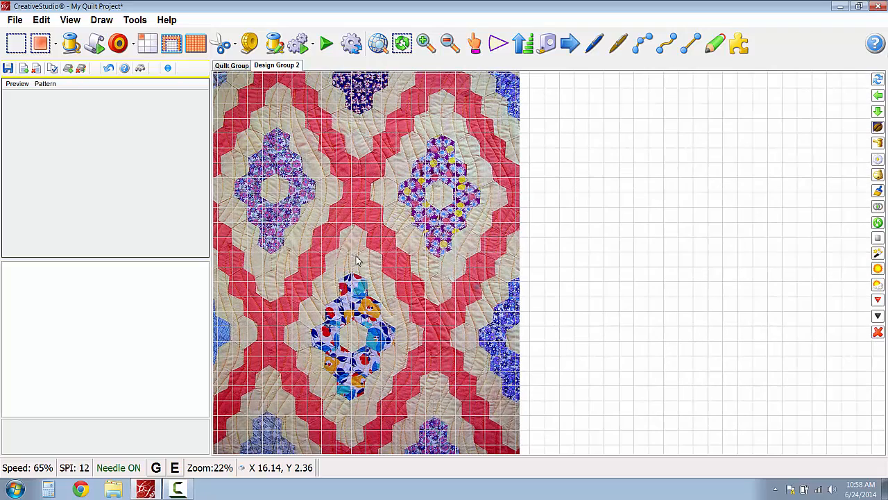
pyautogui.click(70, 19)
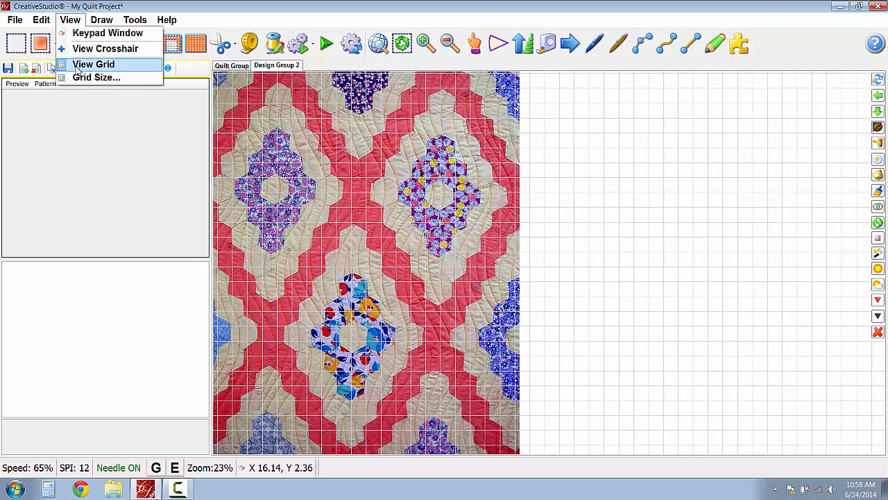
pyautogui.click(80, 64)
pyautogui.scroll(4, 340, 254)
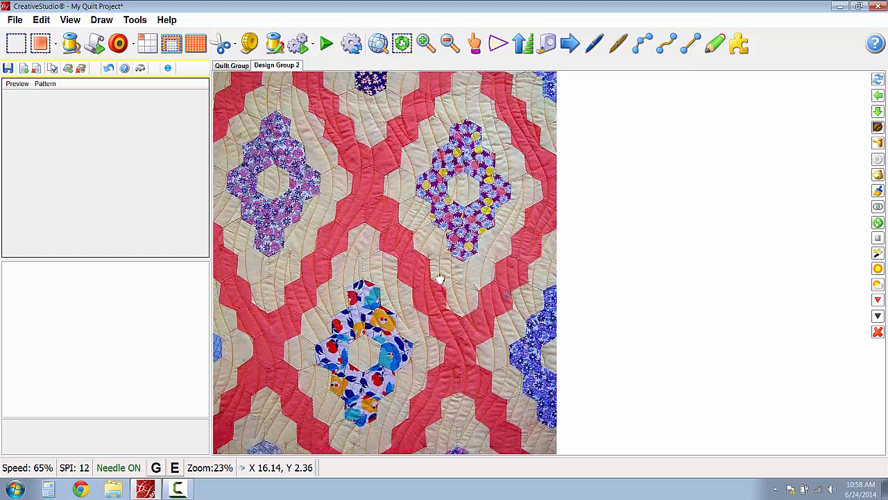
pyautogui.scroll(3, 381, 173)
pyautogui.scroll(-4, 381, 173)
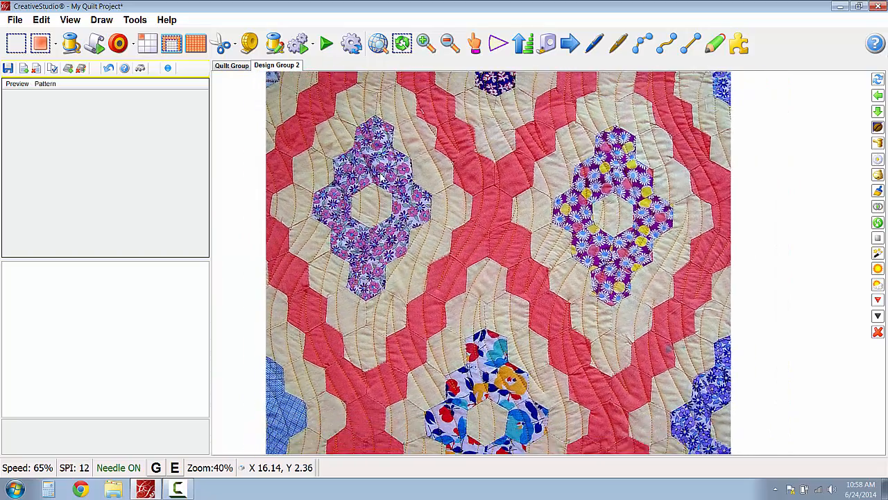
pyautogui.moveTo(381, 173); pyautogui.dragTo(381, 257)
pyautogui.scroll(-3, 381, 257)
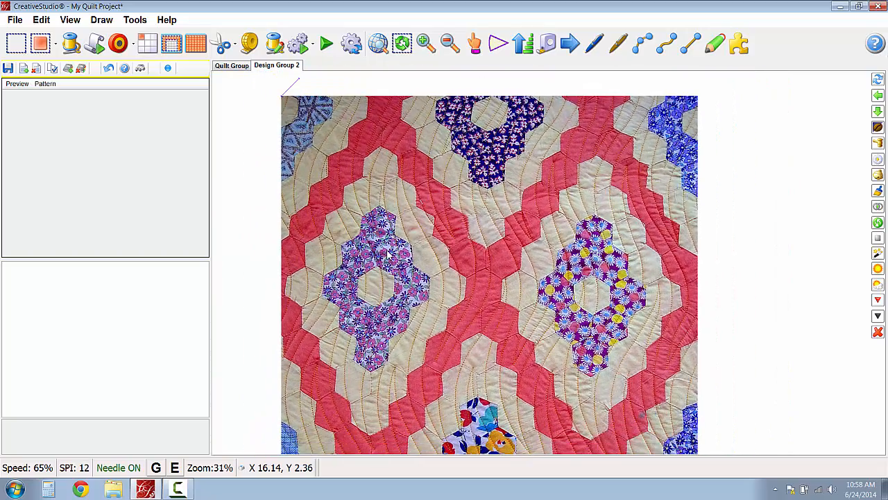
# - Add the pattern file apple core block 1.qli to the project's pattern list
pyautogui.click(14, 69)
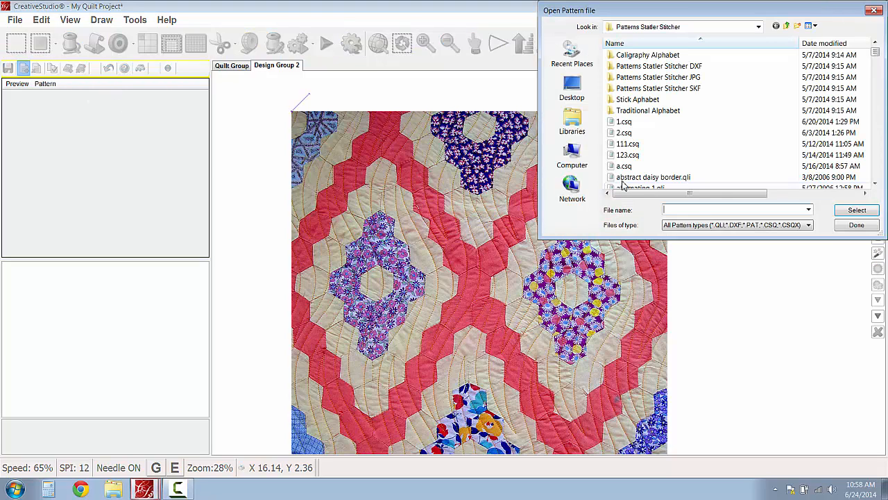
pyautogui.click(654, 186)
pyautogui.scroll(-3, 655, 175)
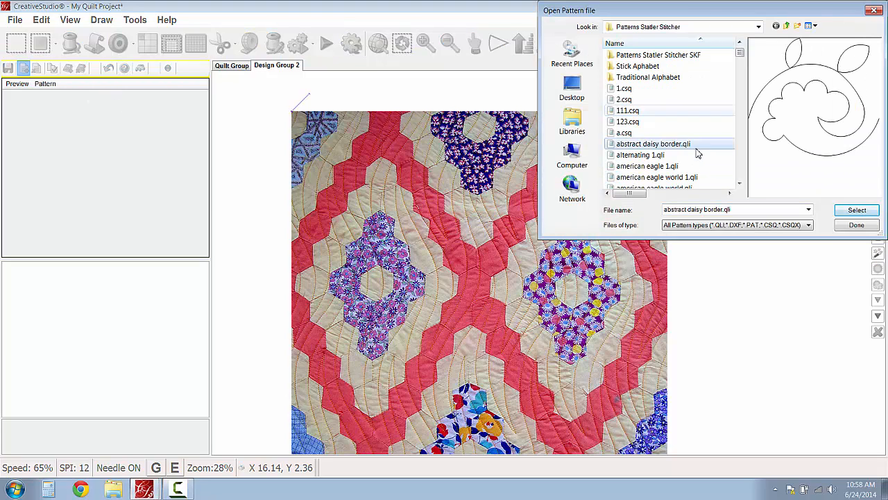
pyautogui.click(654, 167)
pyautogui.click(846, 212)
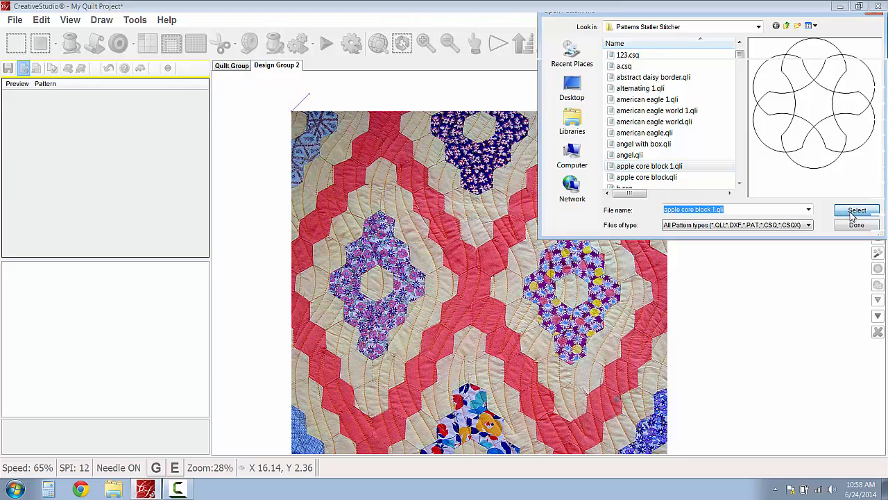
pyautogui.click(856, 226)
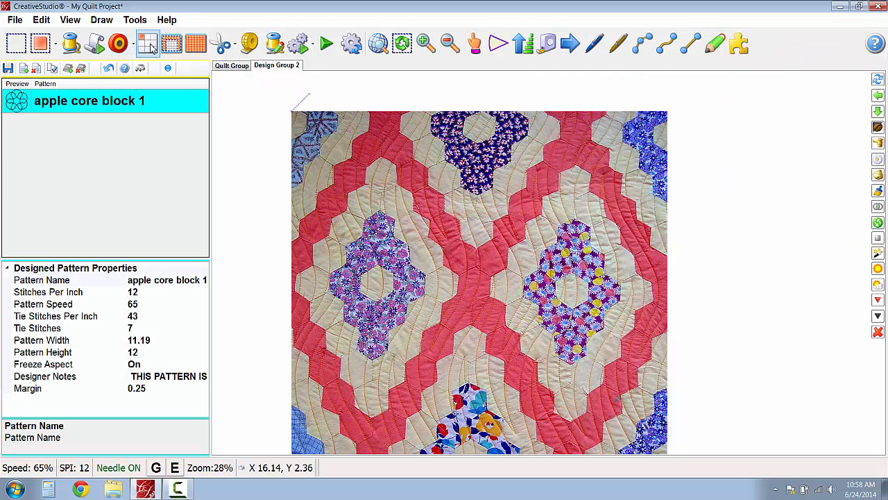
# - Place a single repeat of apple core block 1 over the light purple diamond motif and close the repeat setup
pyautogui.click(141, 67)
pyautogui.click(736, 436)
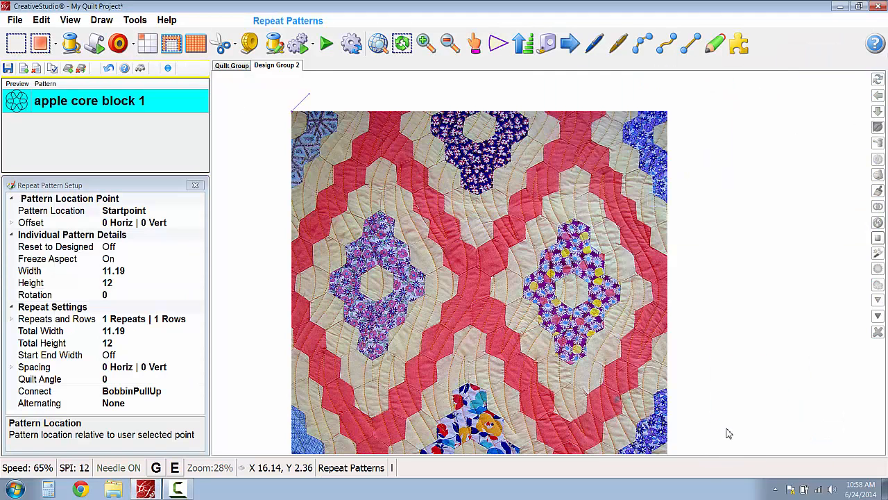
pyautogui.moveTo(362, 141); pyautogui.dragTo(270, 261)
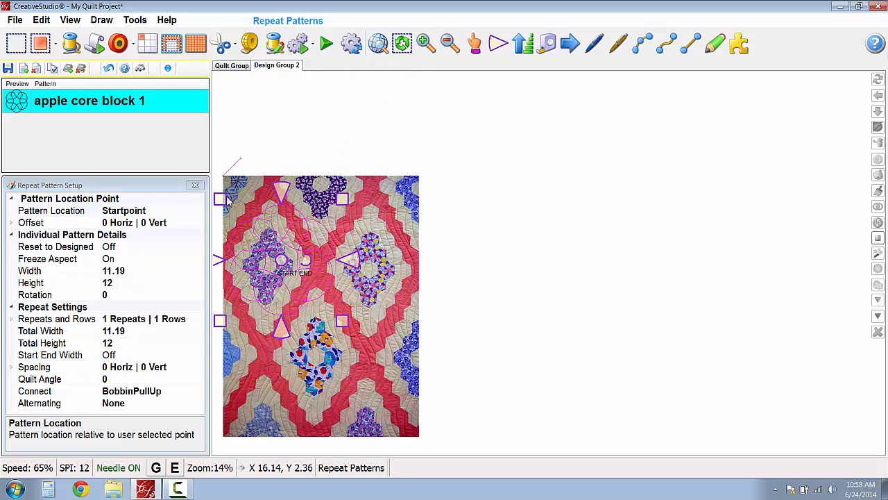
pyautogui.click(196, 186)
pyautogui.scroll(3, 290, 237)
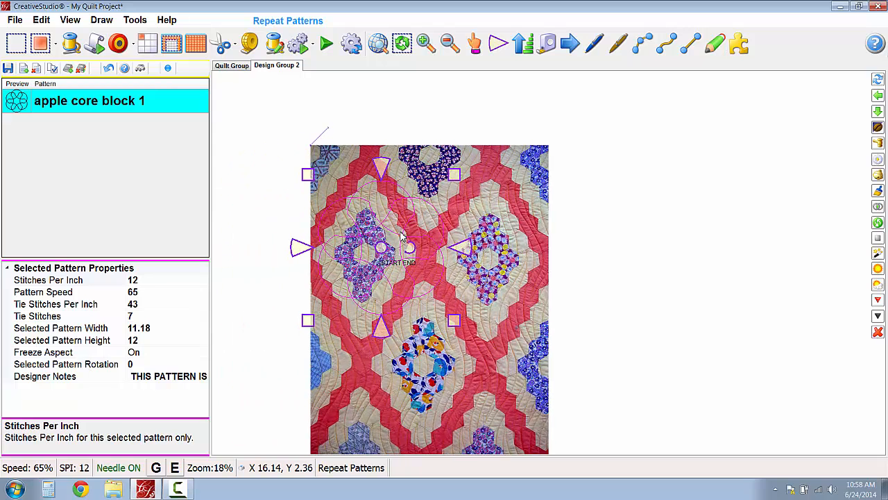
# - Open the image attributes and increase the line thickness to about three quarters of its range
pyautogui.rightClick(483, 283)
pyautogui.rightClick(557, 230)
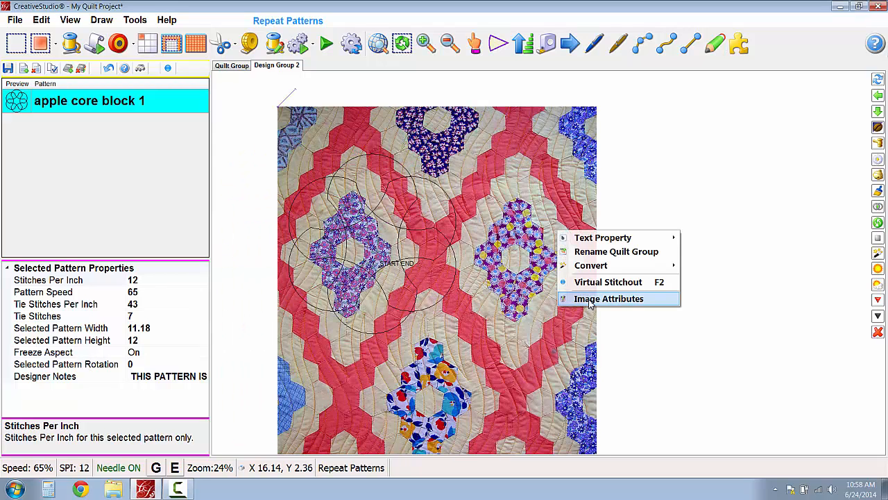
pyautogui.click(588, 300)
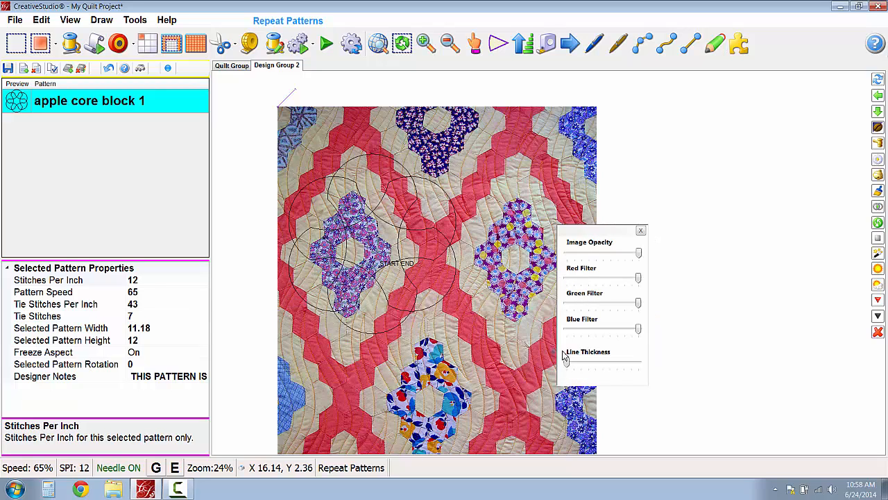
pyautogui.moveTo(568, 364); pyautogui.dragTo(619, 366)
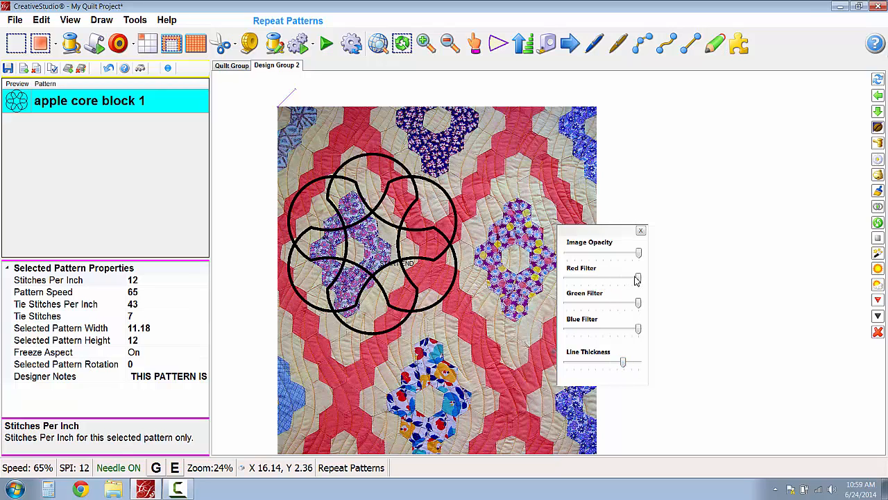
# - Try lowering the blue filter on the quilt image and return it to full
pyautogui.moveTo(639, 254); pyautogui.dragTo(610, 332)
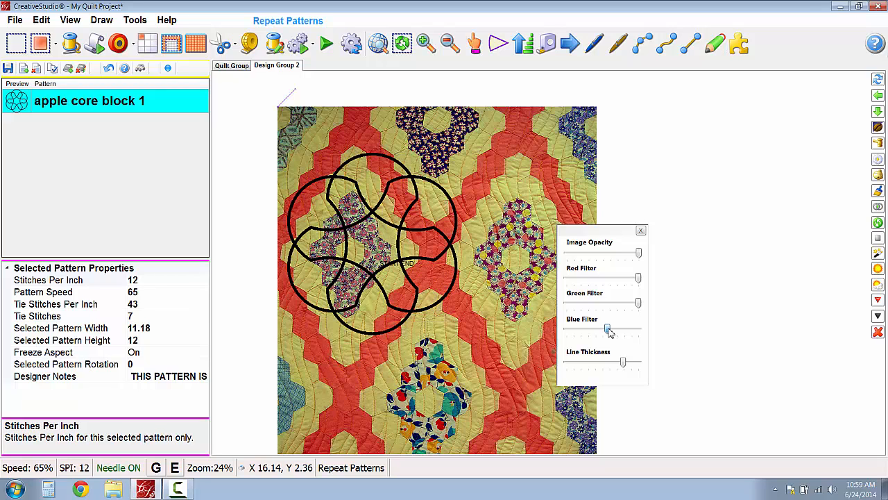
pyautogui.moveTo(609, 332); pyautogui.dragTo(647, 332)
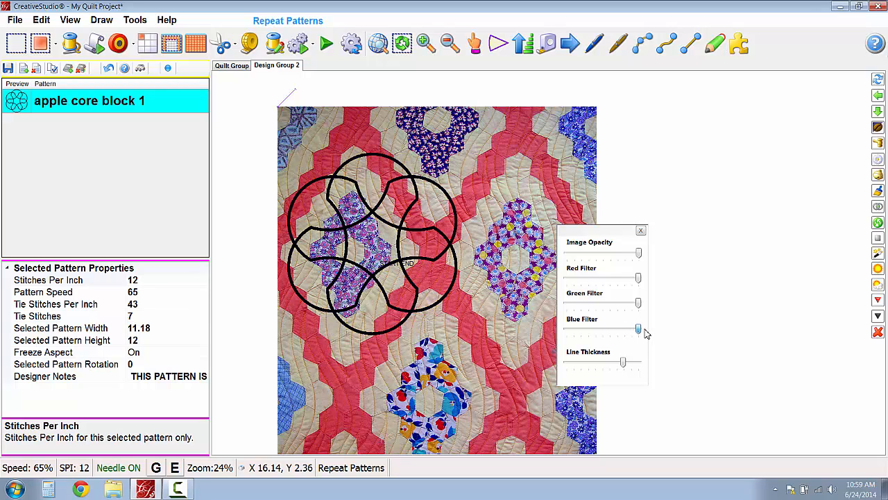
# - Close the image attributes and save the project as My Quilt Project.proj, replacing the existing file
pyautogui.click(642, 231)
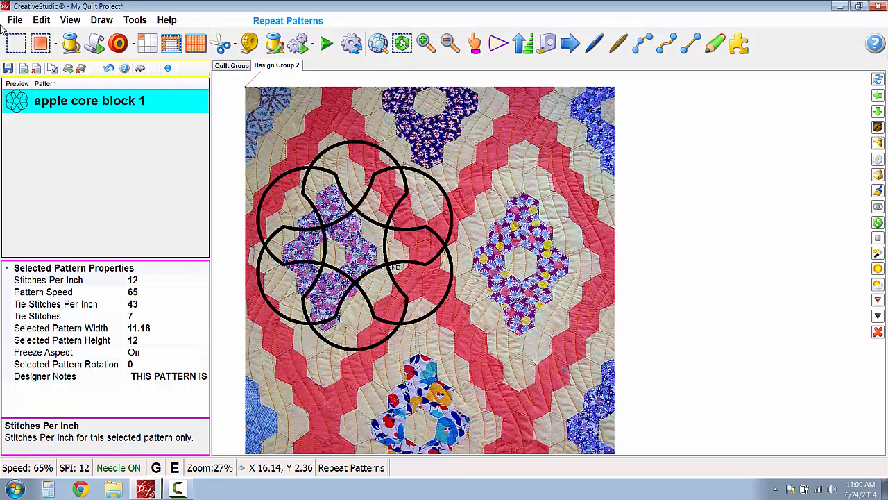
pyautogui.click(16, 21)
pyautogui.click(29, 62)
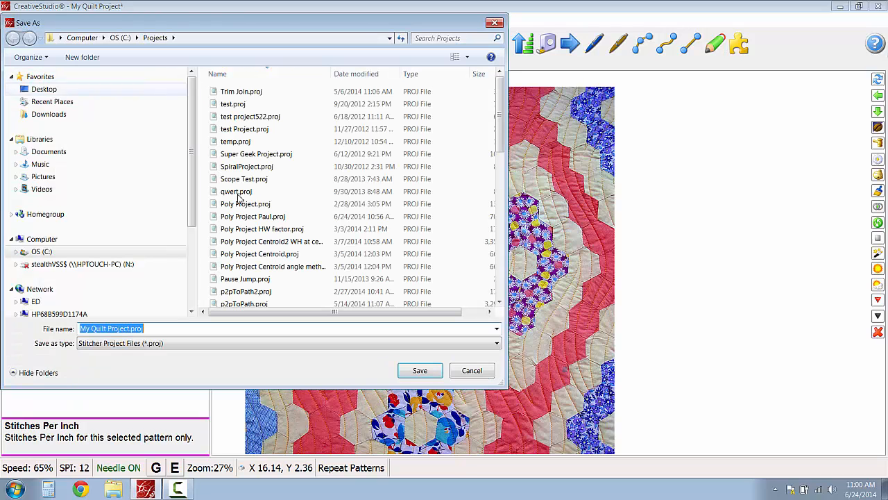
pyautogui.click(420, 372)
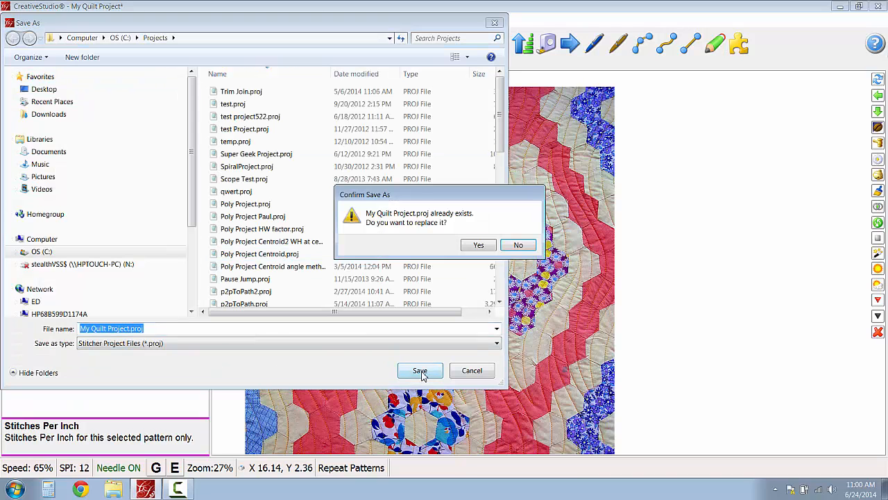
pyautogui.click(477, 245)
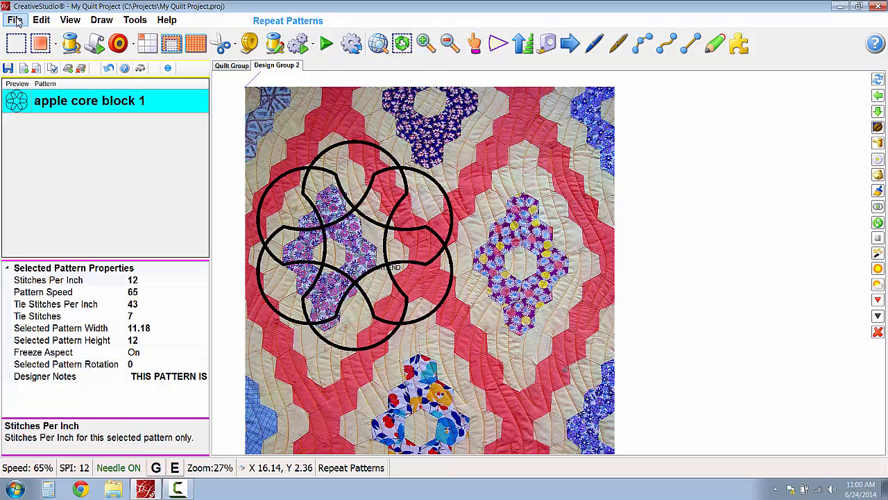
# - Reopen My Quilt Project.proj from the Projects folder, sorting the files by date modified to find it
pyautogui.click(15, 21)
pyautogui.click(25, 46)
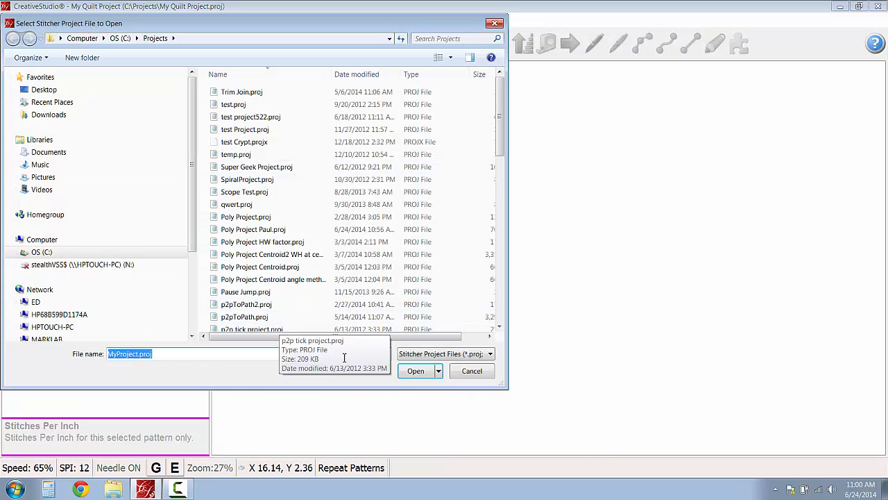
pyautogui.click(357, 74)
pyautogui.click(258, 92)
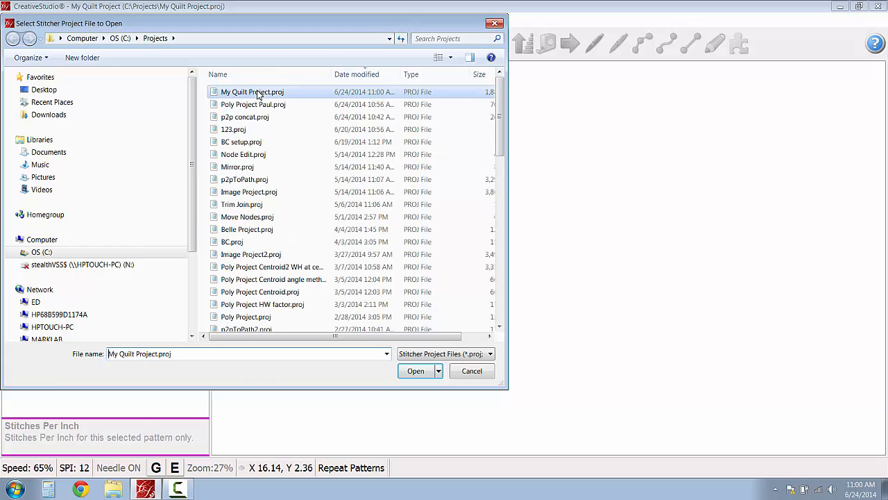
pyautogui.click(415, 371)
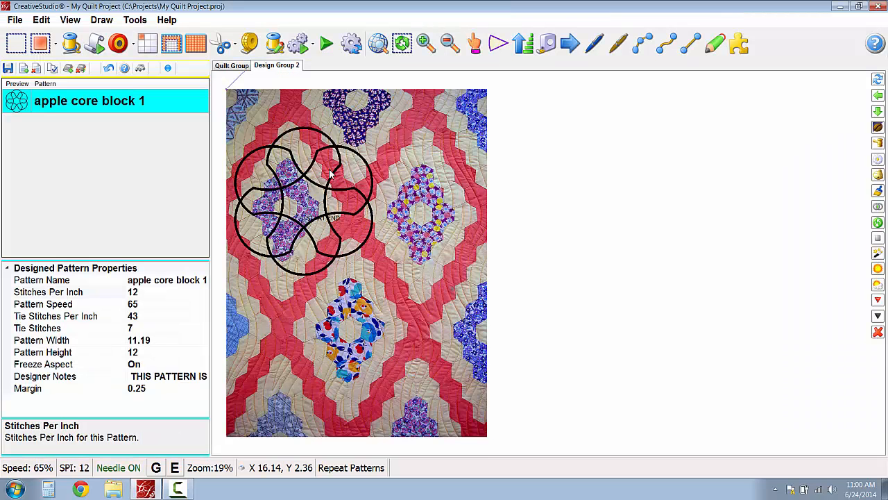
pyautogui.scroll(2, 333, 179)
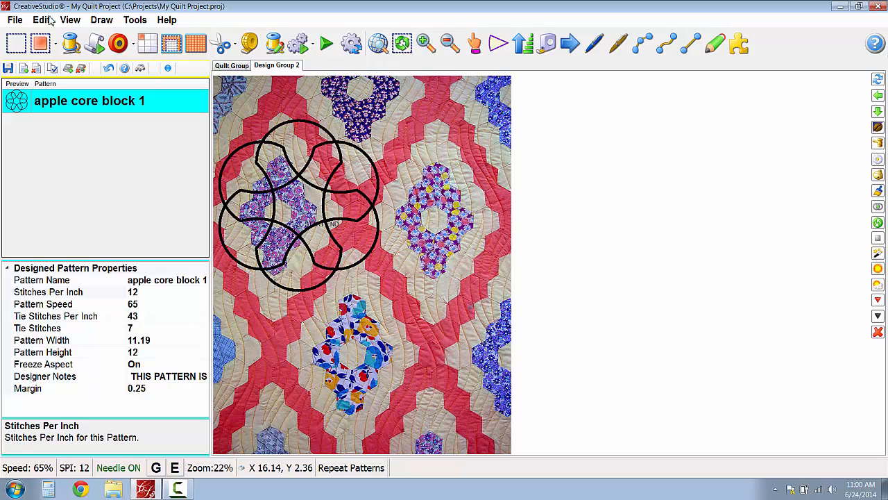
# - Import the image Sunbonnet.JPG into the project
pyautogui.click(15, 20)
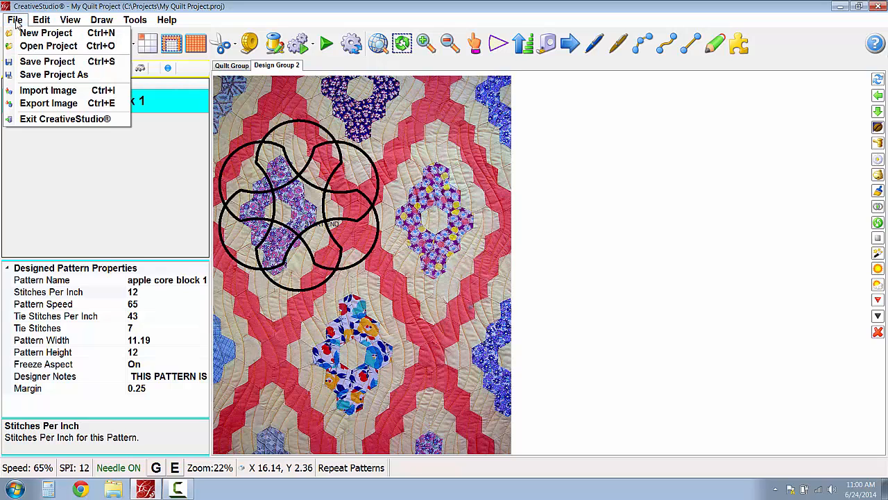
pyautogui.click(38, 88)
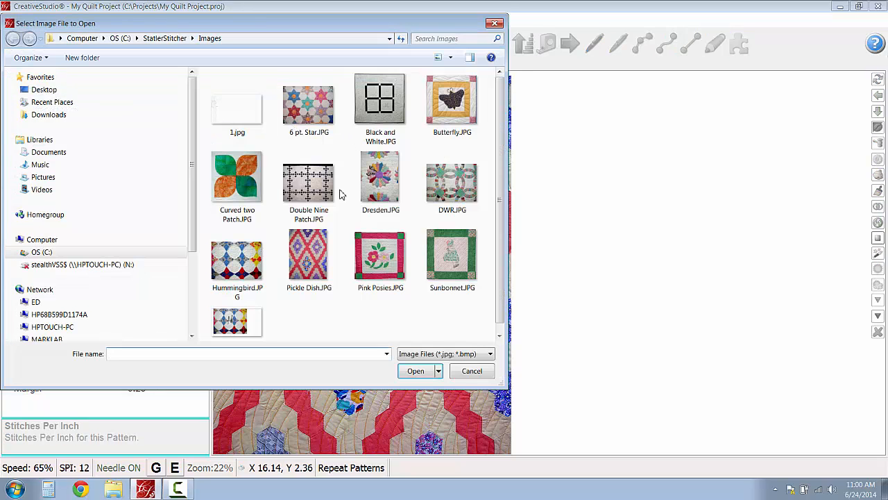
pyautogui.click(393, 289)
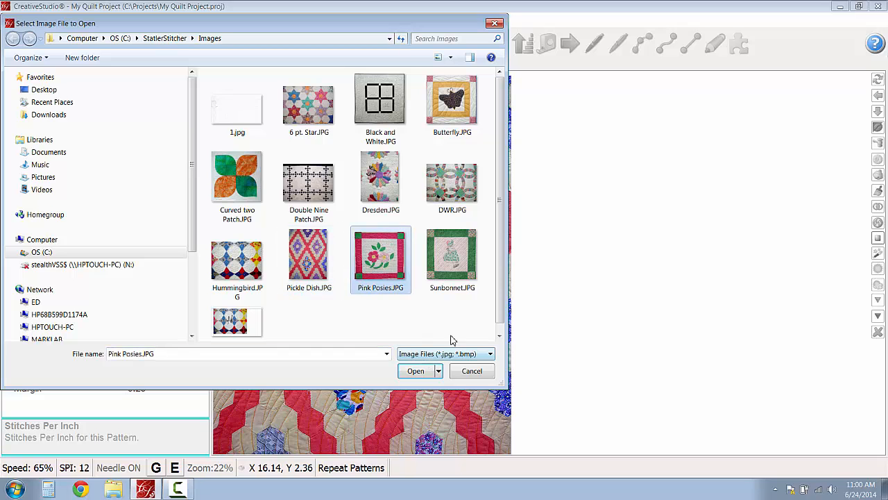
pyautogui.click(455, 267)
pyautogui.click(419, 371)
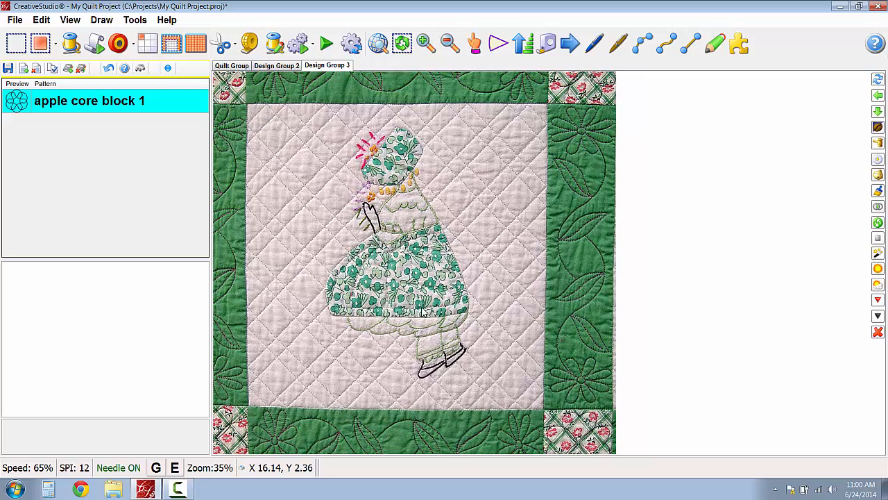
pyautogui.scroll(-3, 400, 240)
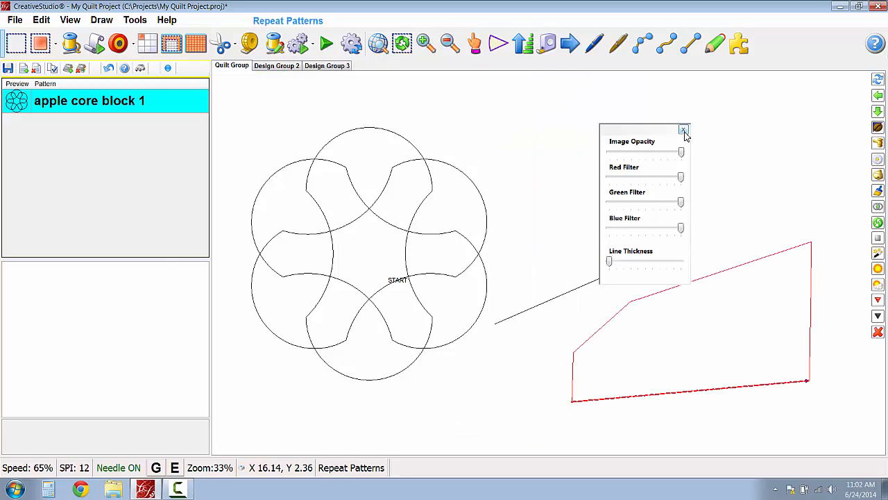
# - Open the image attributes in the Quilt Group and increase the line thickness to about four fifths of its range
pyautogui.click(684, 132)
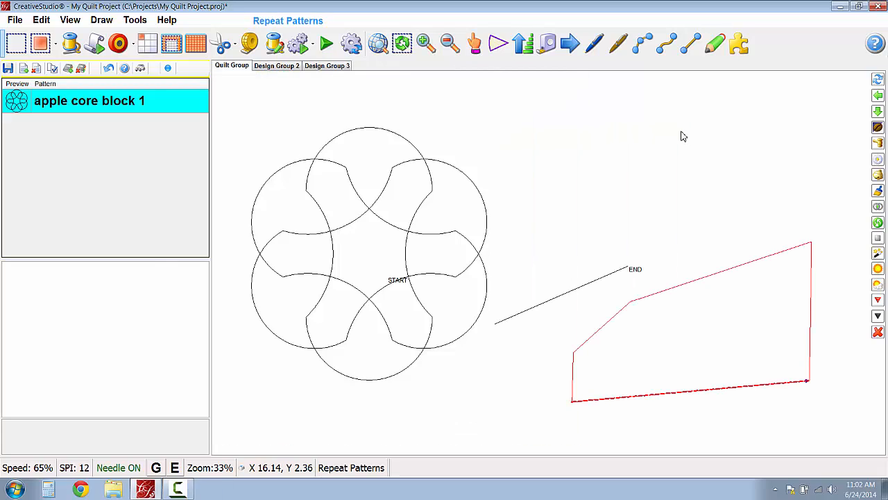
pyautogui.rightClick(632, 142)
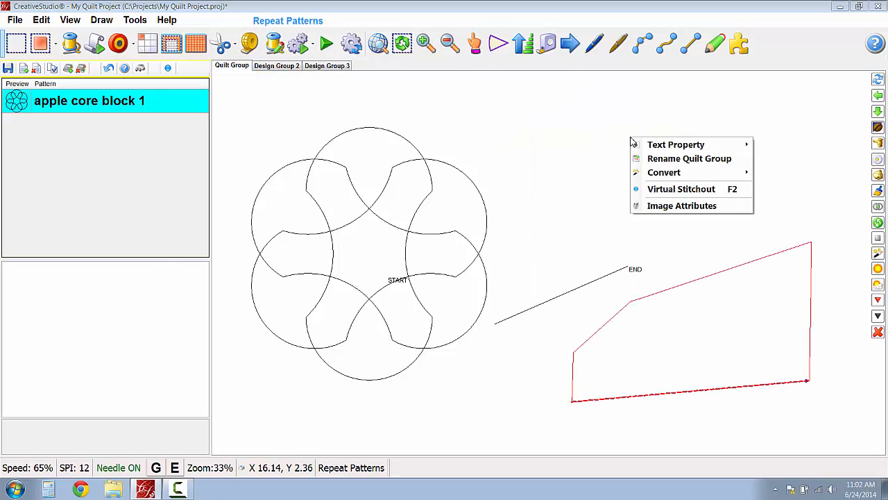
pyautogui.click(662, 206)
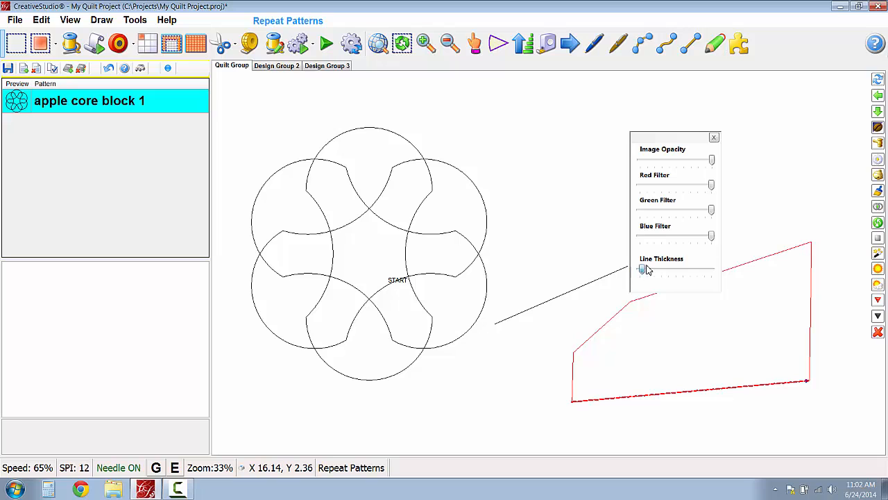
pyautogui.moveTo(641, 270); pyautogui.dragTo(699, 272)
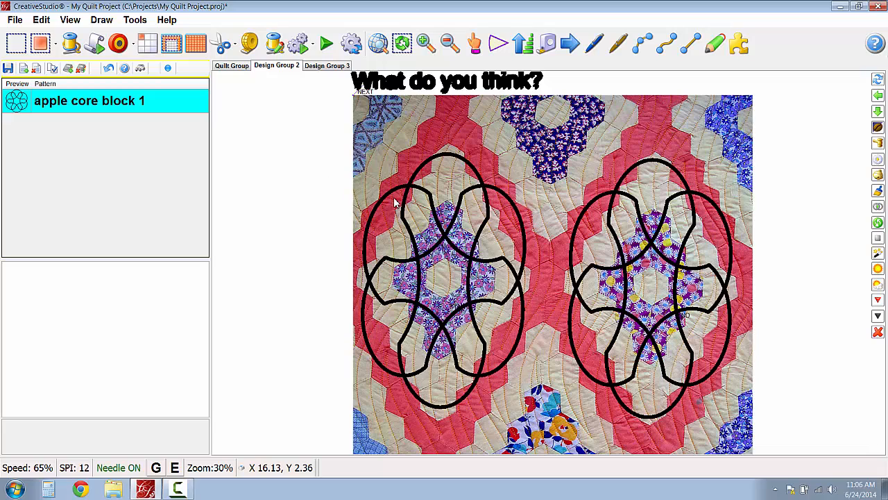
pyautogui.scroll(-1, 392, 202)
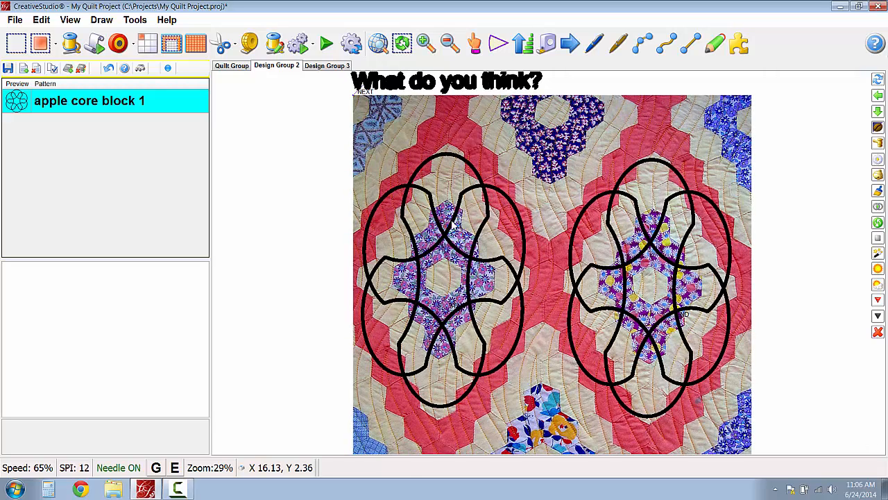
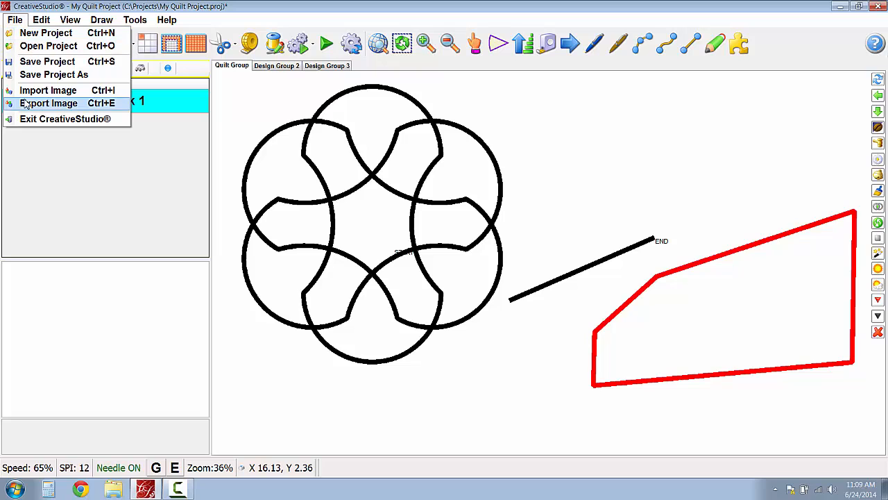
# - Import the image 456.jpg from the Images folder into the project
pyautogui.click(28, 93)
pyautogui.click(455, 115)
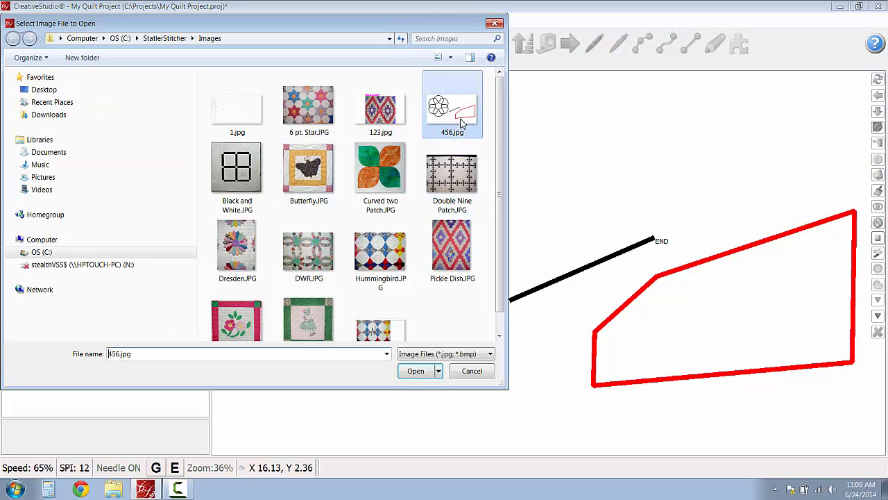
pyautogui.click(415, 371)
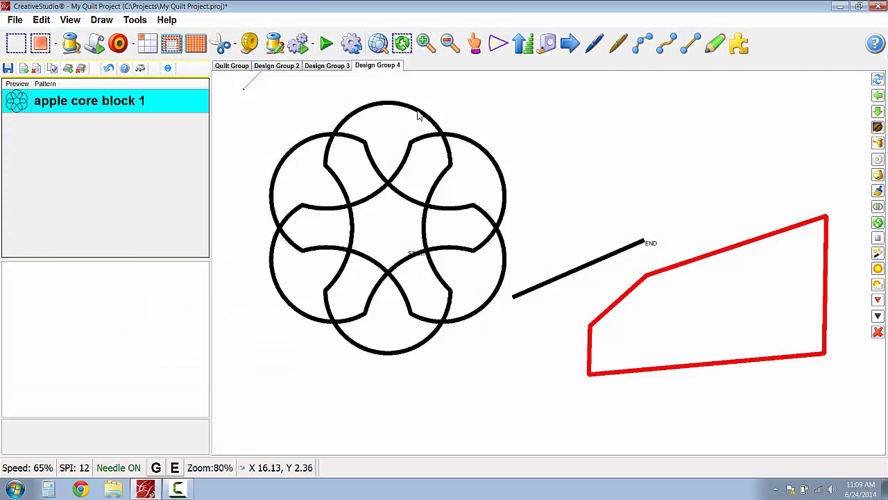
pyautogui.scroll(2, 497, 242)
pyautogui.scroll(1, 423, 240)
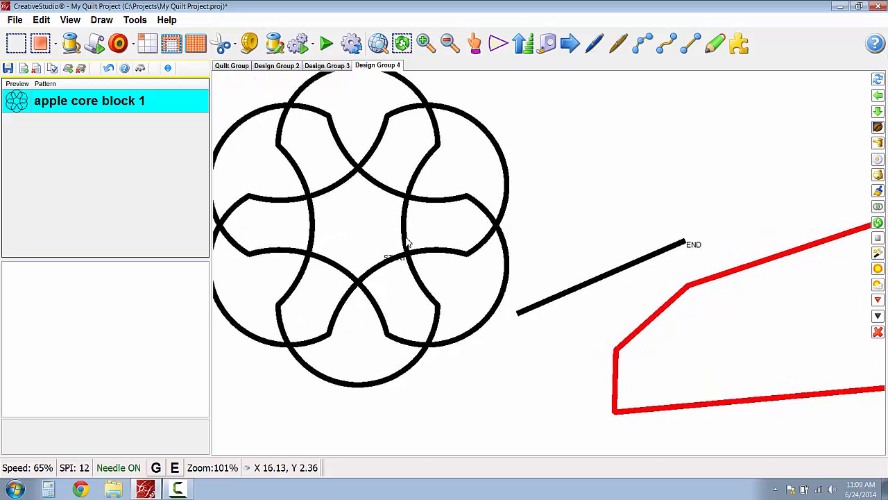
pyautogui.scroll(-2, 409, 243)
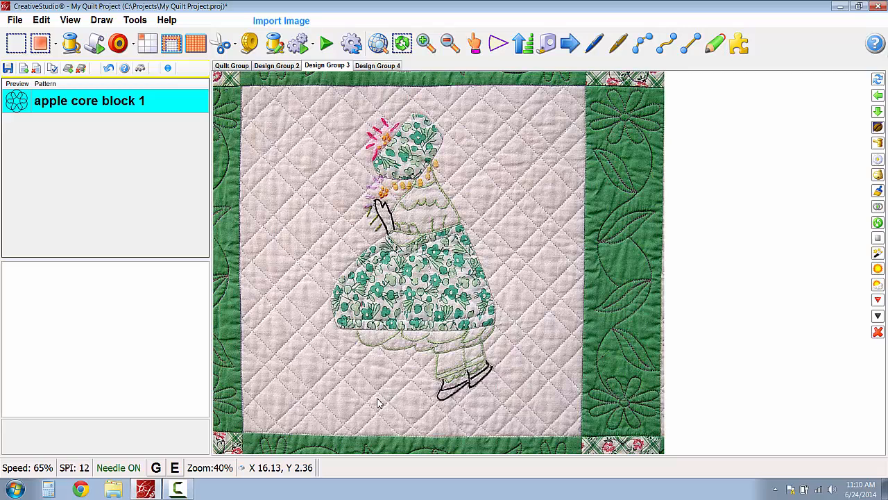
# - Draw a three-point arc over the Sunbonnet image in Design Group 3, following the skirt's outer curve from the waist towards the hem
pyautogui.press('a')
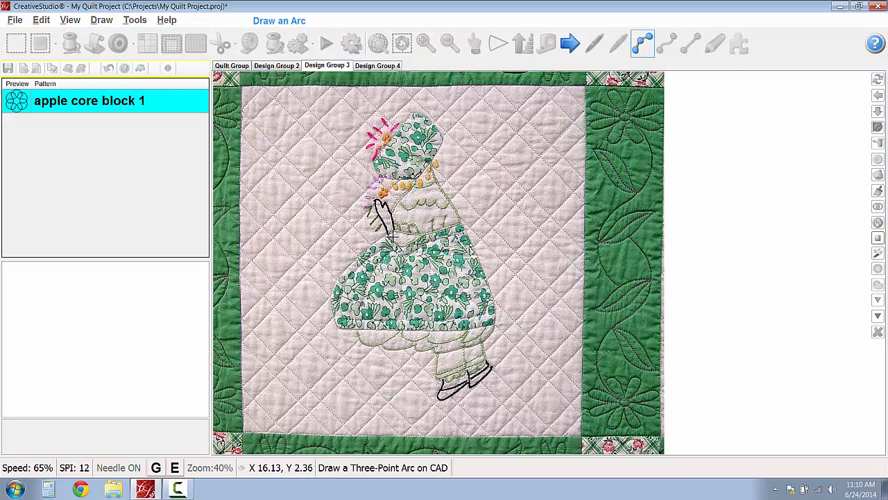
pyautogui.click(356, 261)
pyautogui.click(331, 305)
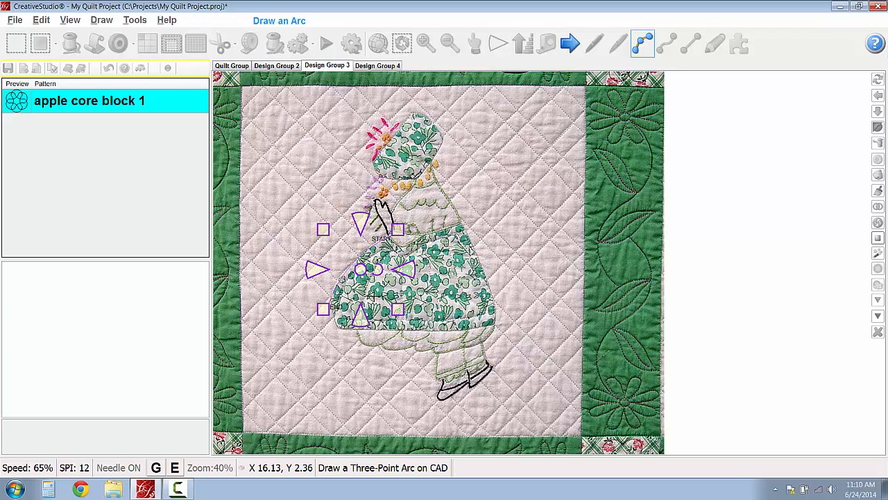
pyautogui.press('Escape')
# - Increase the line thickness in the image attributes of Design Group 3 to about half its range
pyautogui.rightClick(498, 255)
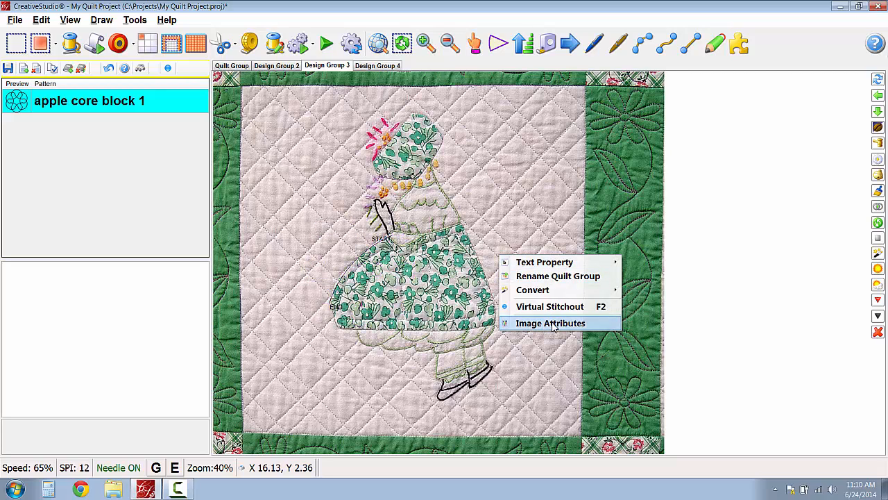
pyautogui.click(553, 323)
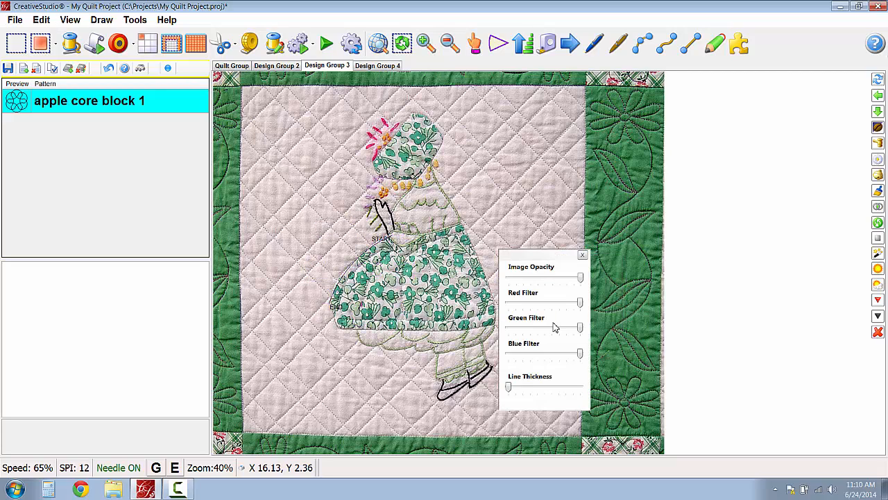
pyautogui.moveTo(509, 388); pyautogui.dragTo(548, 390)
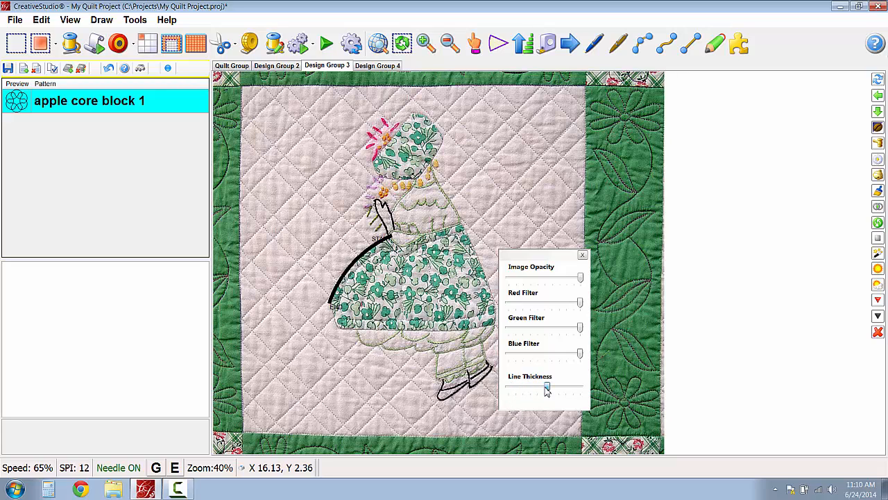
pyautogui.click(584, 256)
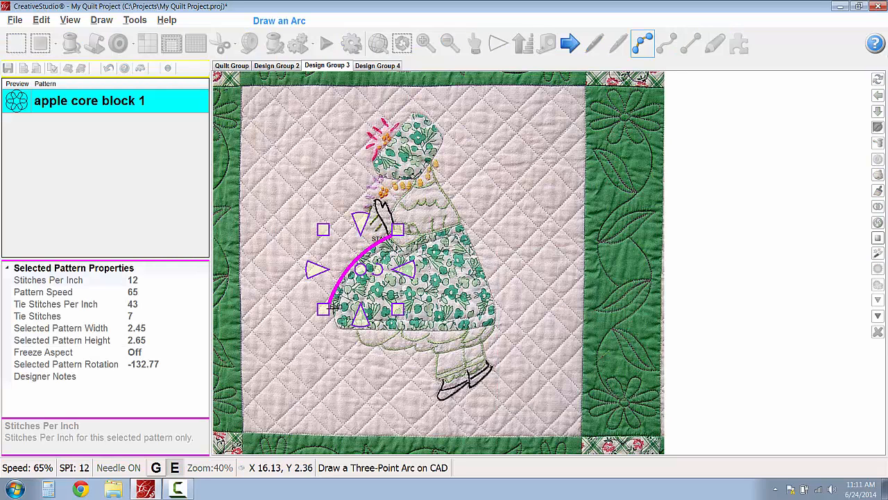
# - Continue the arc chain around the skirt's hem corner and along the petticoat scallops up to the leg
pyautogui.moveTo(334, 305); pyautogui.dragTo(344, 333)
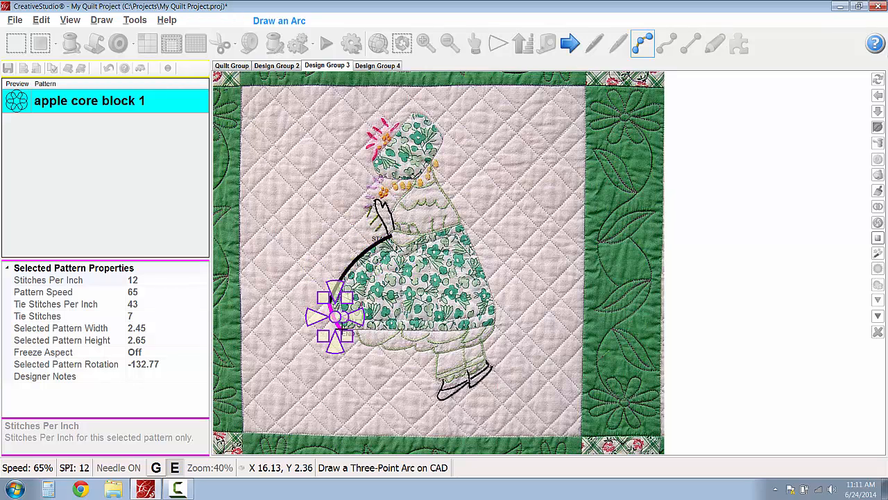
pyautogui.click(358, 333)
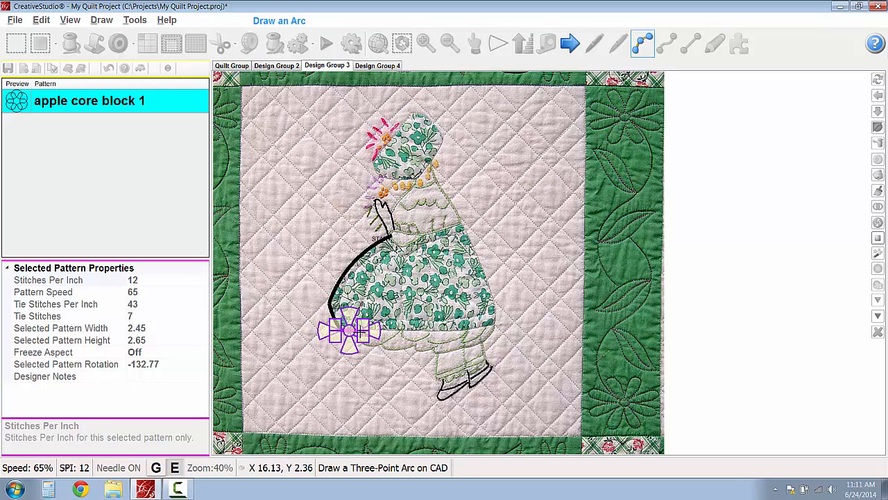
pyautogui.click(384, 345)
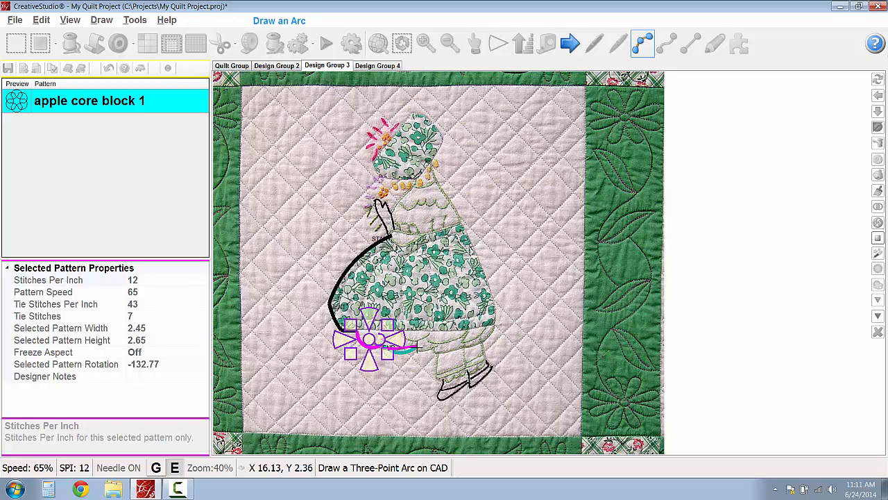
pyautogui.click(410, 351)
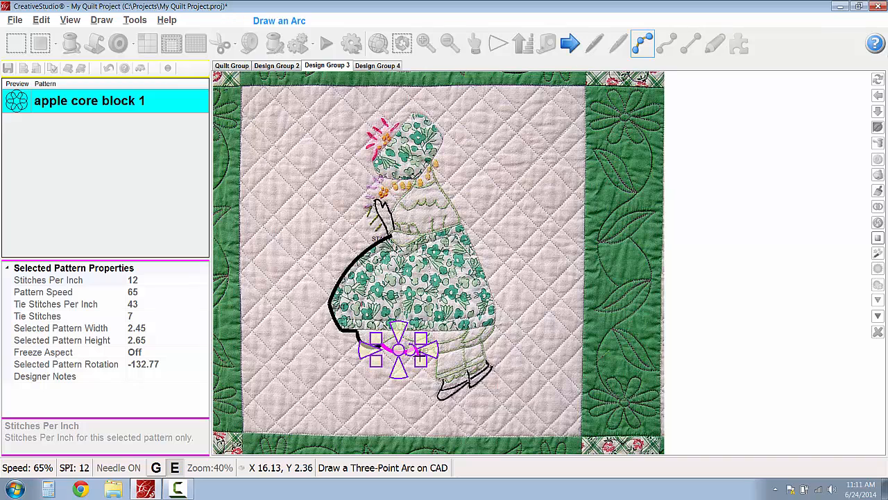
pyautogui.click(438, 352)
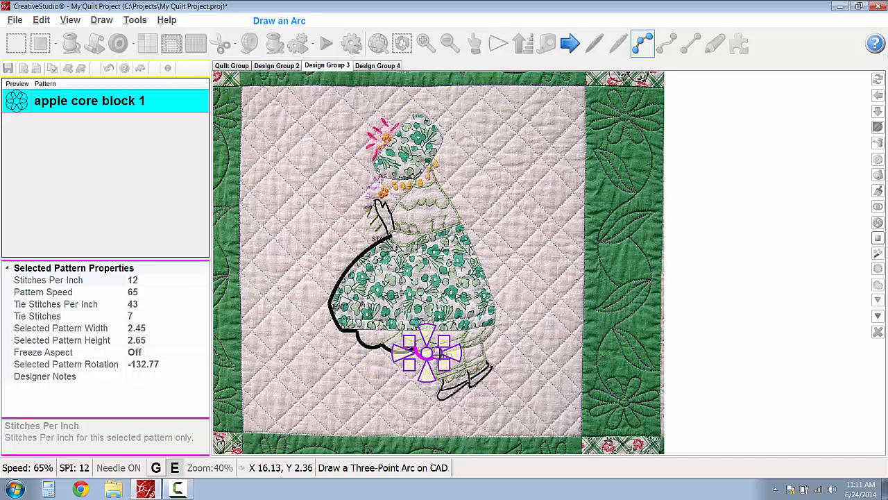
pyautogui.rightClick(504, 354)
pyautogui.click(504, 355)
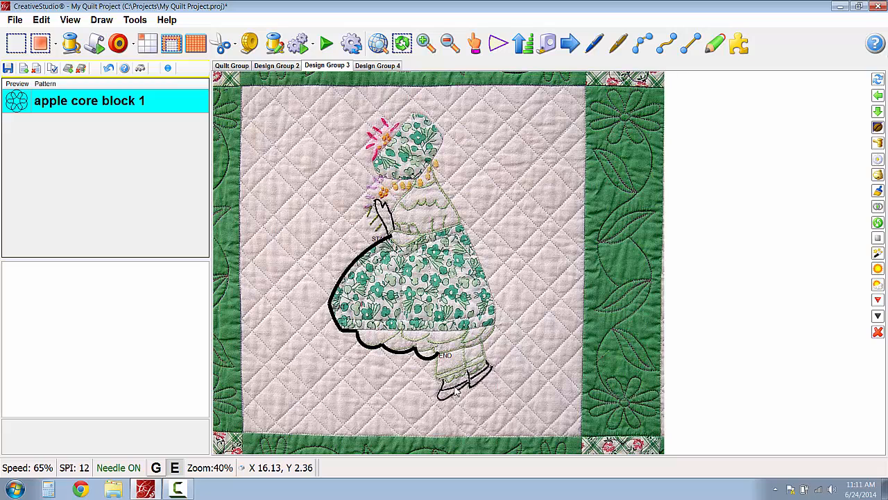
# - Select all the traced skirt and petticoat arcs and combine them into a single pattern
pyautogui.moveTo(457, 394)
pyautogui.mouseDown()
pyautogui.moveTo(310, 257)
pyautogui.moveTo(307, 211)
pyautogui.mouseUp()
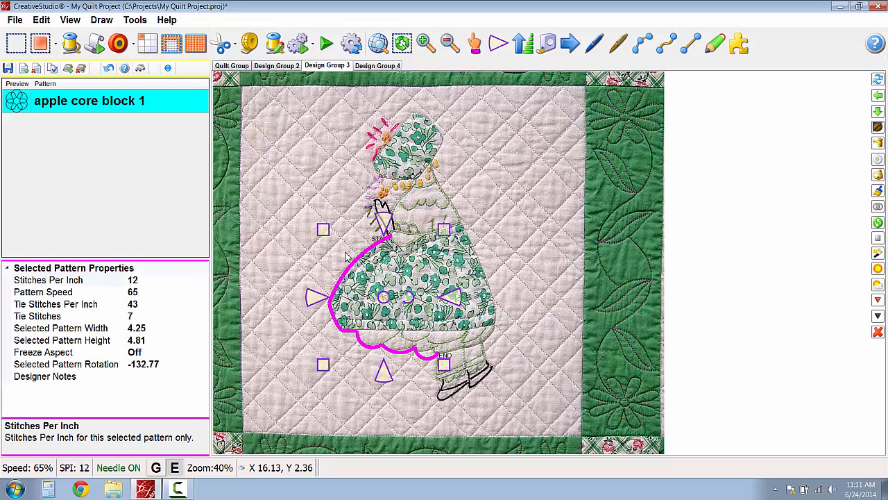
pyautogui.rightClick(393, 269)
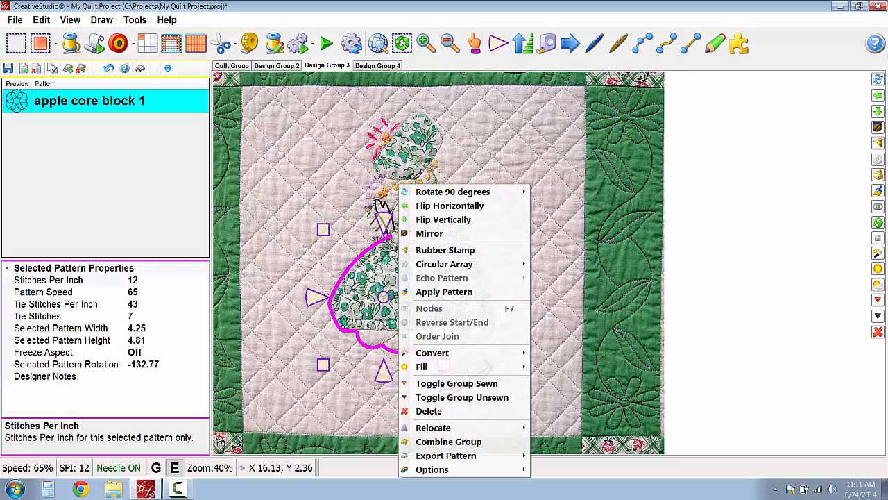
pyautogui.click(458, 441)
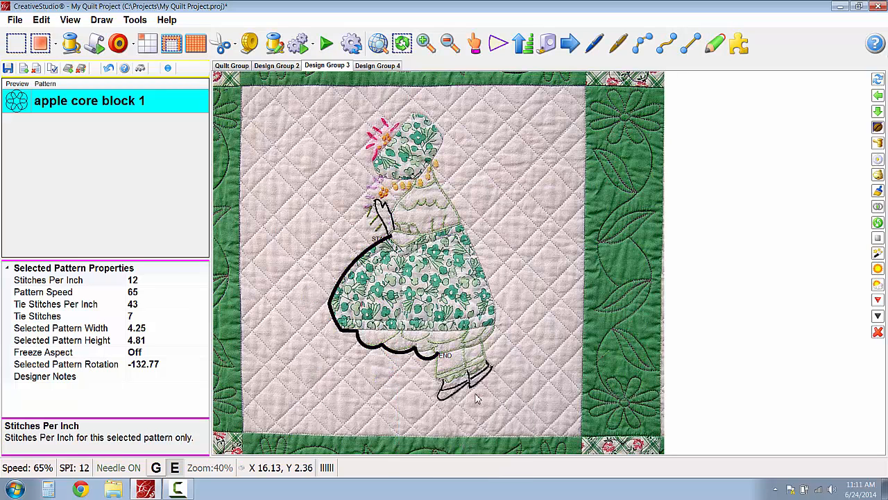
# - Export the combined skirt pattern to CSQ as 123, replacing the existing file
pyautogui.rightClick(368, 296)
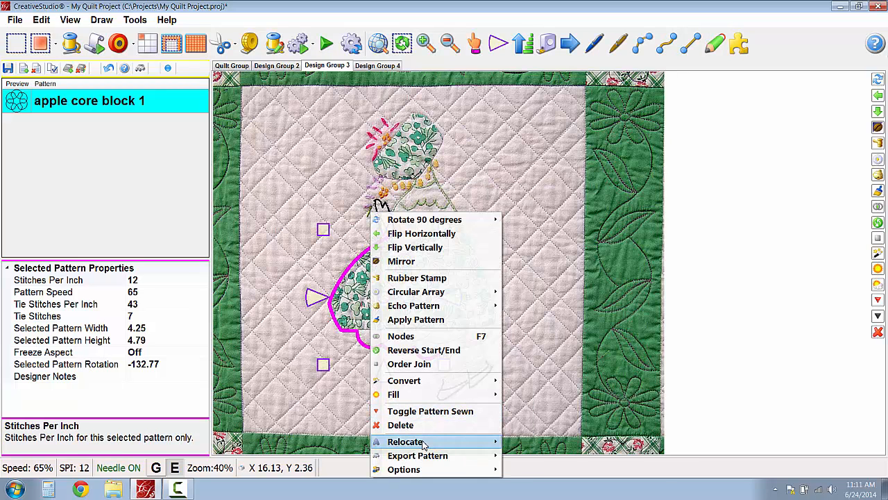
pyautogui.moveTo(438, 458)
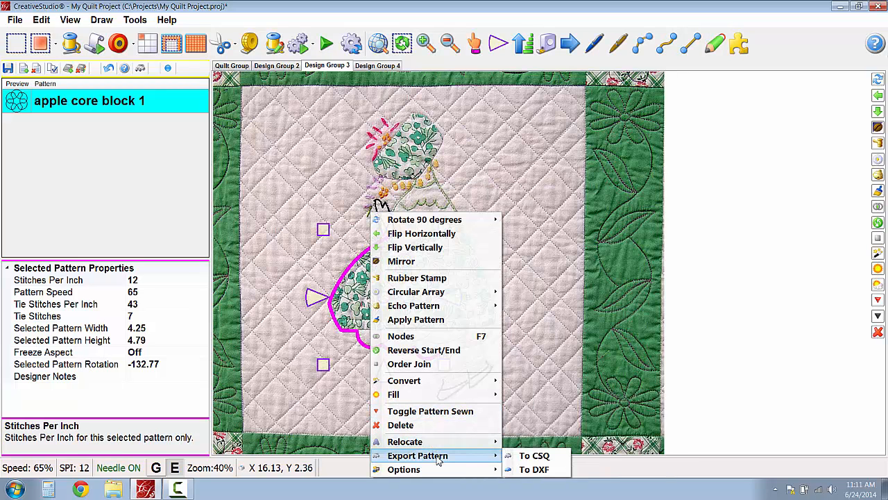
pyautogui.click(550, 459)
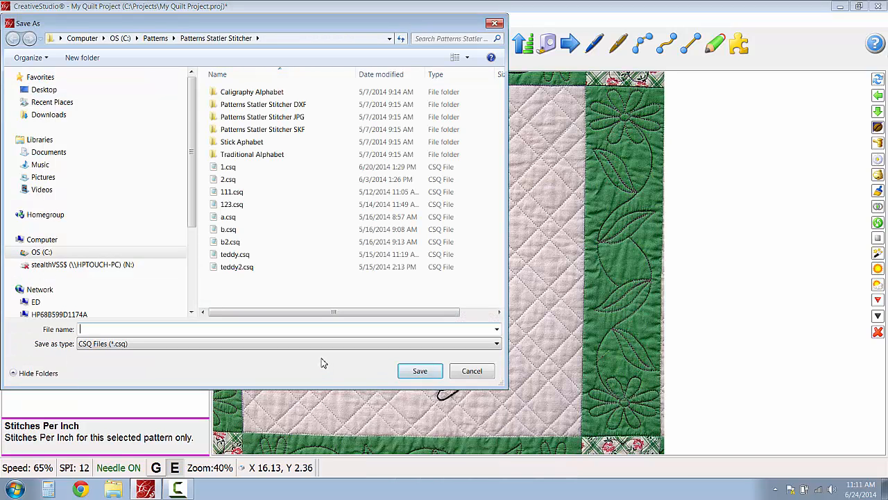
pyautogui.write('123')
pyautogui.press('Return')
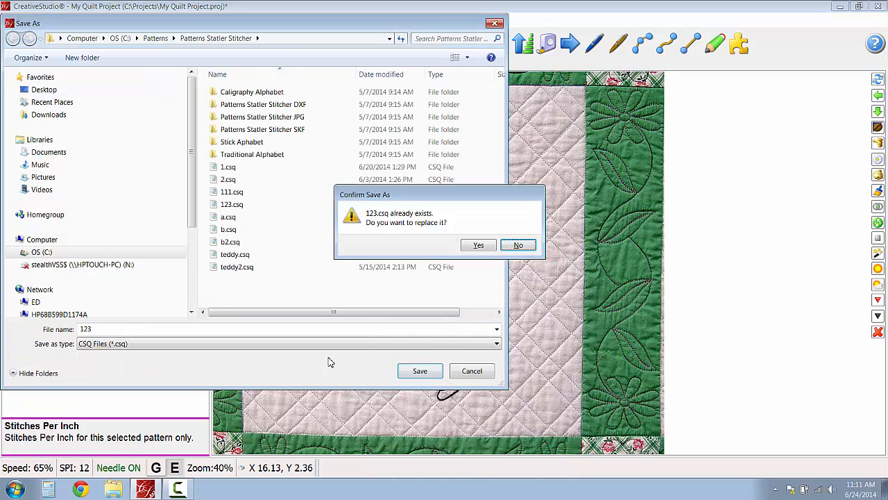
pyautogui.click(490, 246)
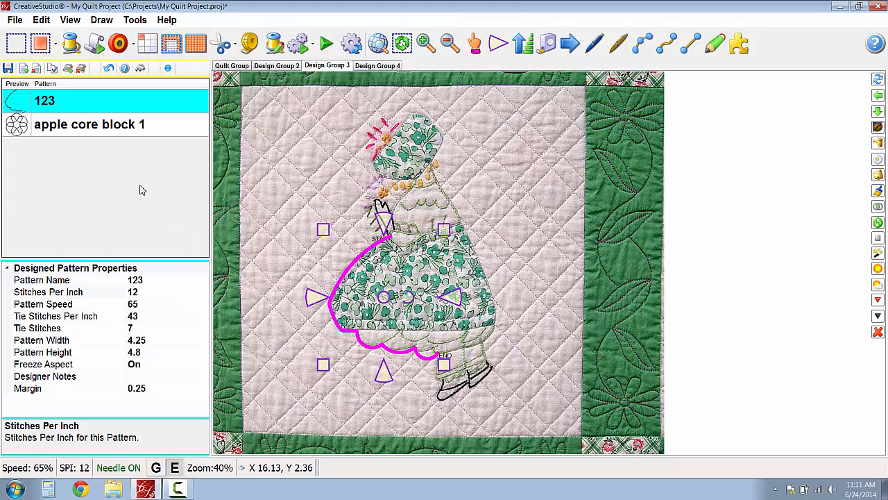
pyautogui.click(352, 182)
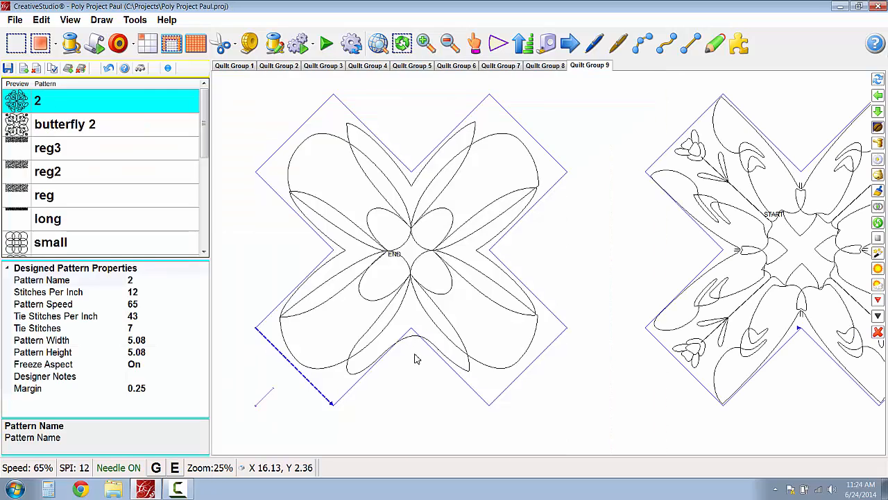
# - Select the four-petal pattern inside the first cross-shaped boundary of Quilt Group 9 and show its nodes for editing
pyautogui.scroll(2, 416, 359)
pyautogui.scroll(1, 416, 359)
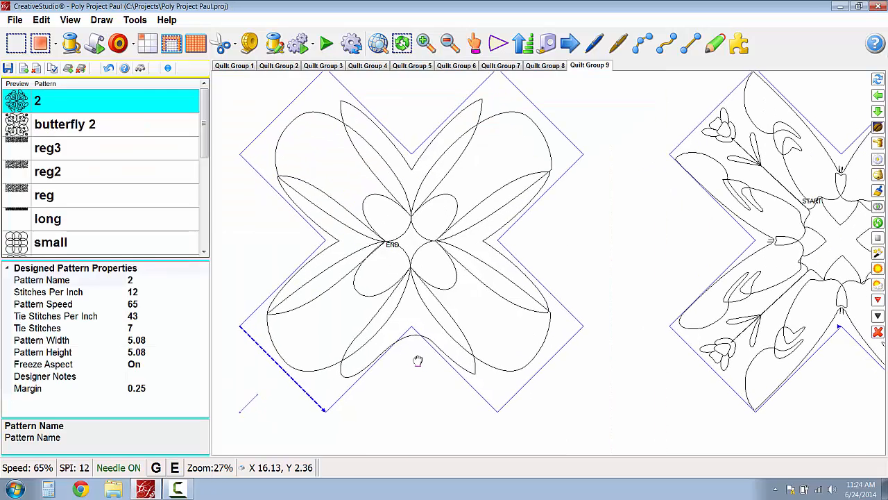
pyautogui.scroll(2, 438, 384)
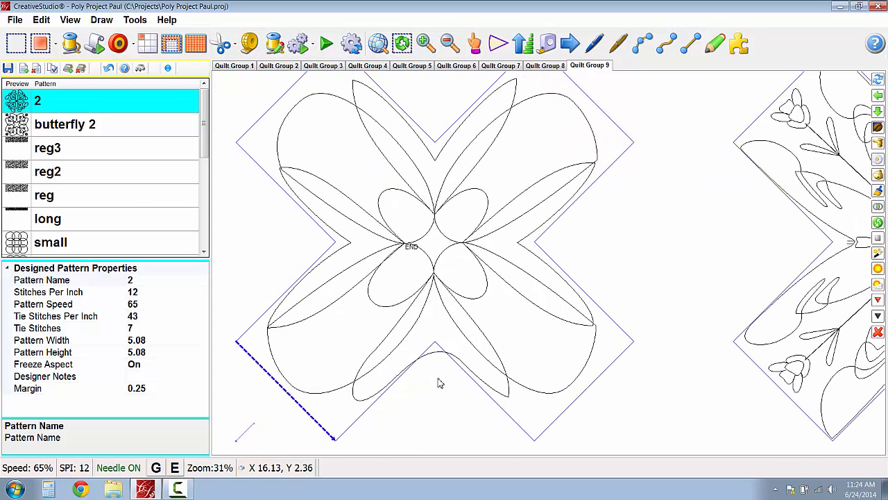
pyautogui.click(416, 327)
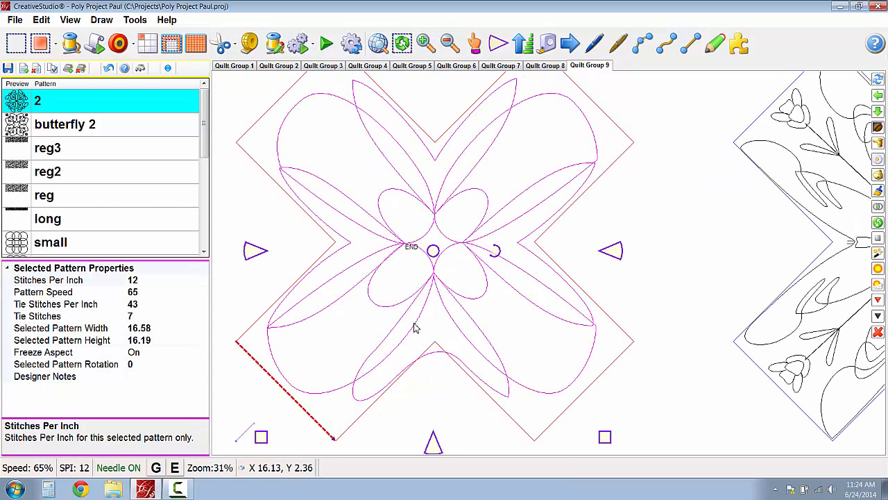
pyautogui.rightClick(435, 327)
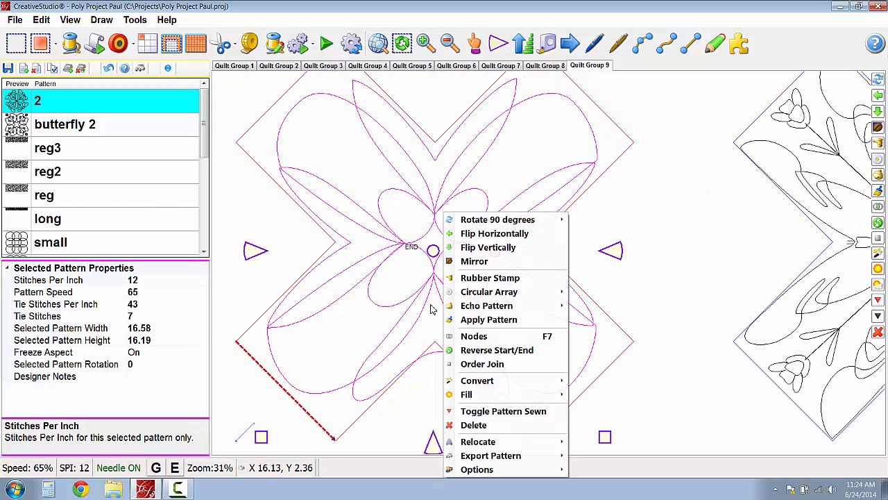
pyautogui.click(482, 337)
# - Move the nodes of the pattern's lower middle curve so it follows the boundary's bottom inner corner from inside
pyautogui.scroll(3, 462, 363)
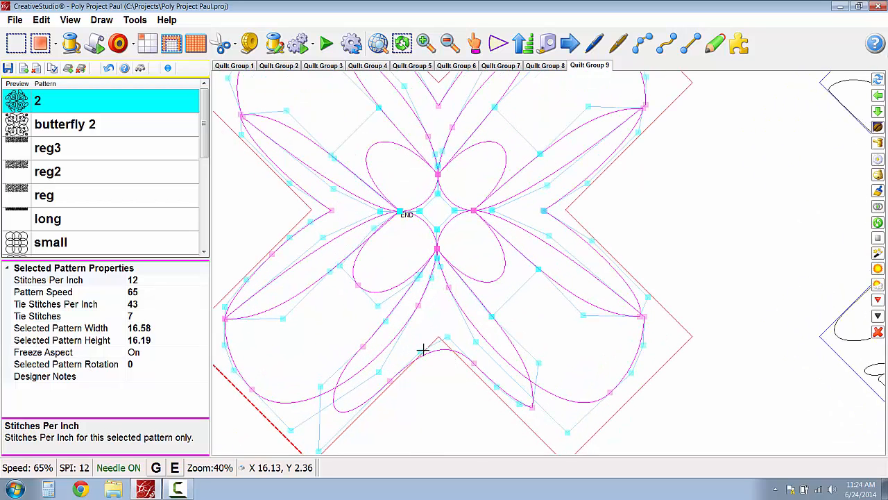
pyautogui.moveTo(422, 351)
pyautogui.mouseDown()
pyautogui.moveTo(412, 352)
pyautogui.moveTo(436, 337)
pyautogui.moveTo(427, 336)
pyautogui.mouseUp()
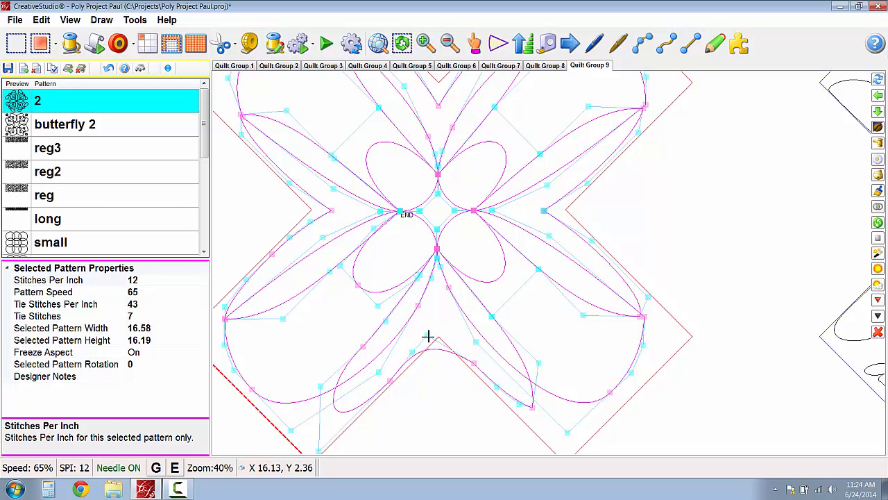
pyautogui.moveTo(476, 359); pyautogui.dragTo(441, 328)
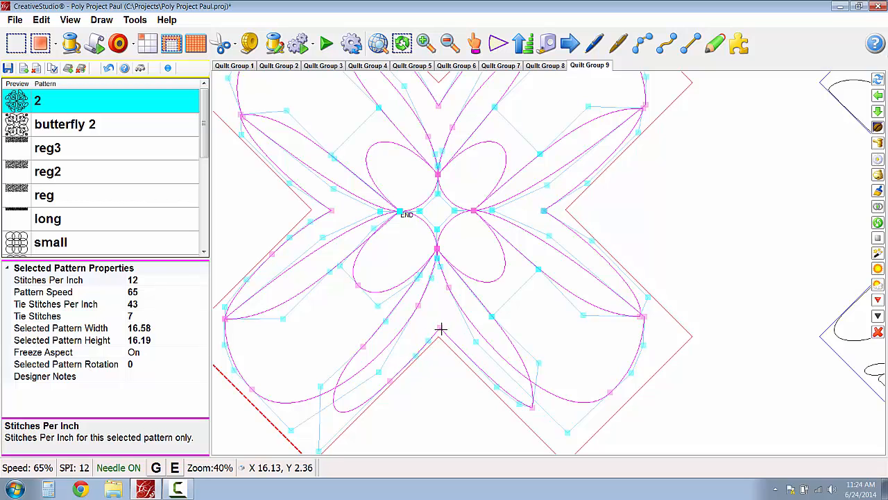
pyautogui.scroll(-2, 458, 368)
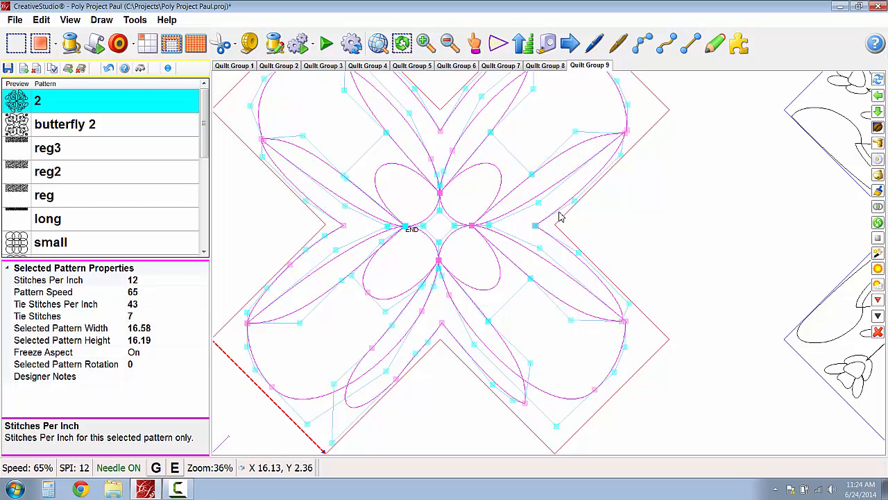
pyautogui.scroll(-2, 498, 212)
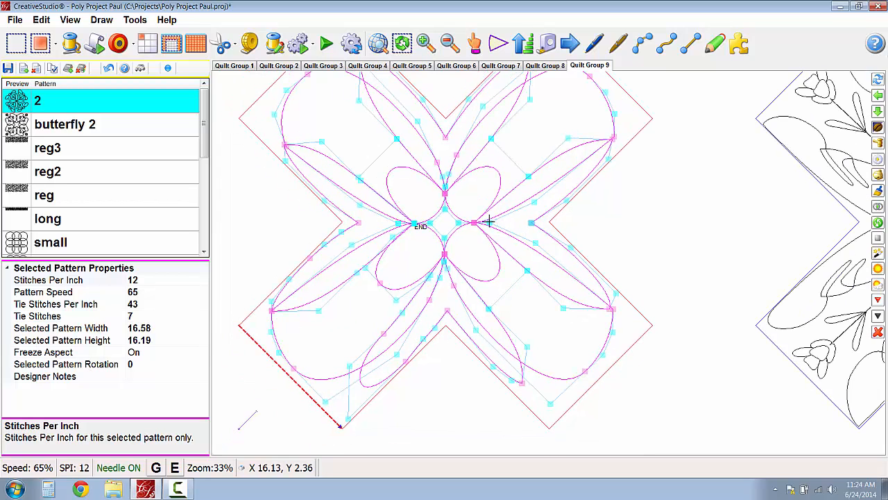
pyautogui.scroll(4, 609, 350)
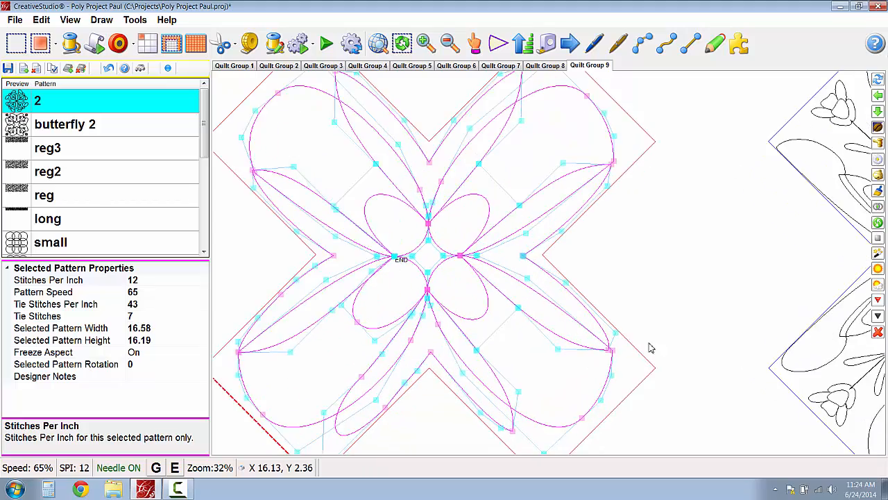
# - Move the end node of the pattern's upper right petal slightly inward onto the tip of the adjoining leaf
pyautogui.scroll(1, 613, 350)
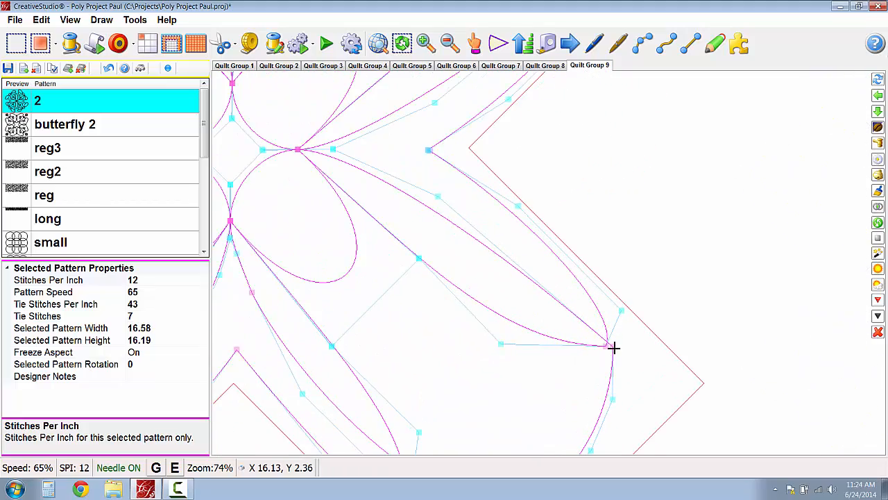
pyautogui.scroll(-1, 537, 344)
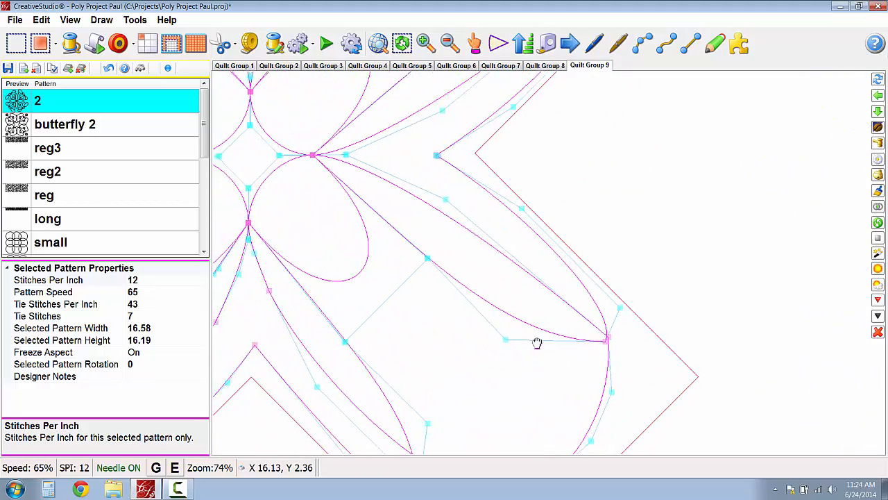
pyautogui.moveTo(537, 343); pyautogui.dragTo(580, 319)
pyautogui.scroll(-2, 580, 319)
pyautogui.scroll(-1, 512, 323)
pyautogui.moveTo(457, 306); pyautogui.dragTo(530, 333)
pyautogui.scroll(-1, 530, 333)
pyautogui.moveTo(390, 318); pyautogui.dragTo(521, 322)
pyautogui.scroll(-1, 520, 321)
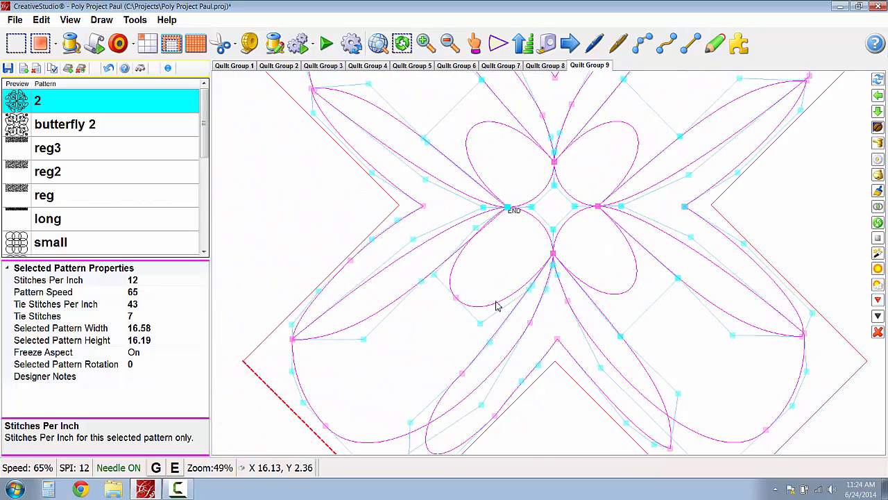
pyautogui.moveTo(436, 299); pyautogui.dragTo(379, 401)
pyautogui.moveTo(474, 224); pyautogui.dragTo(413, 290)
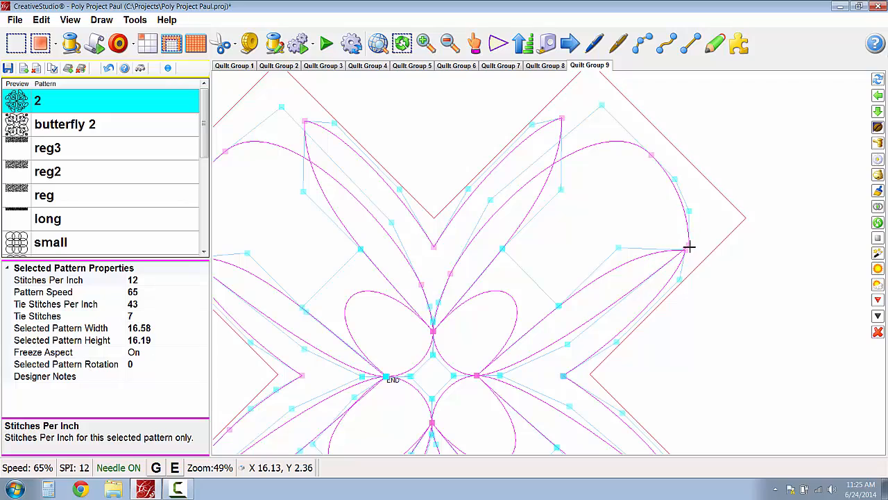
pyautogui.moveTo(690, 246); pyautogui.dragTo(686, 251)
pyautogui.scroll(-5, 672, 219)
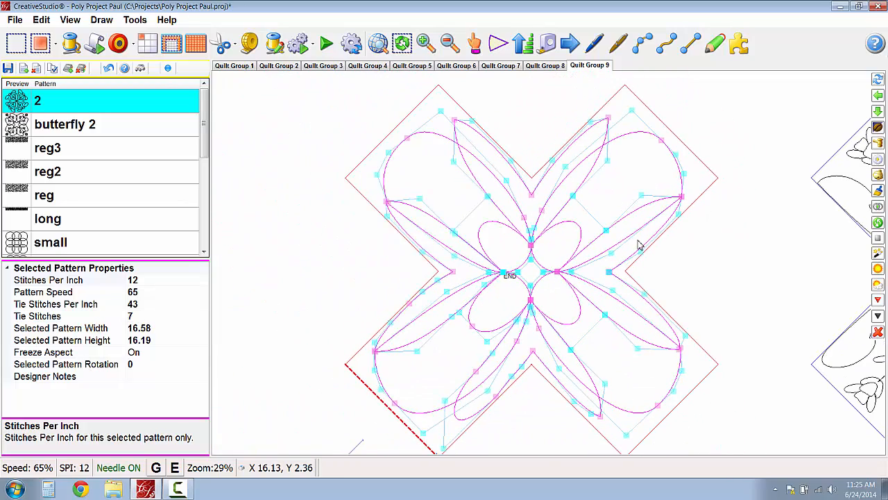
# - Shift the control handle of the slim leaf in the upper left arm slightly outward and finish editing the nodes
pyautogui.scroll(4, 503, 210)
pyautogui.scroll(-3, 484, 199)
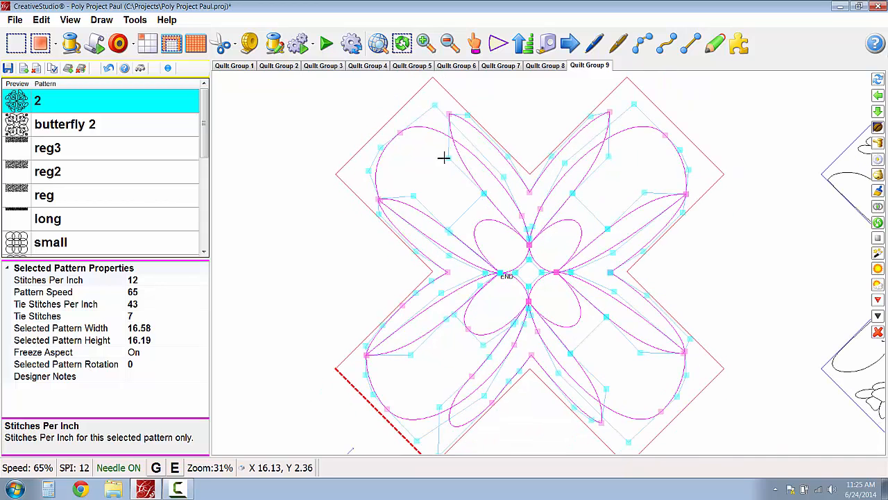
pyautogui.moveTo(449, 158)
pyautogui.mouseDown()
pyautogui.moveTo(282, 185)
pyautogui.moveTo(232, 125)
pyautogui.moveTo(378, 222)
pyautogui.moveTo(504, 185)
pyautogui.moveTo(573, 122)
pyautogui.moveTo(637, 104)
pyautogui.moveTo(495, 178)
pyautogui.moveTo(448, 153)
pyautogui.moveTo(441, 159)
pyautogui.mouseUp()
pyautogui.scroll(-1, 409, 197)
pyautogui.rightClick(410, 197)
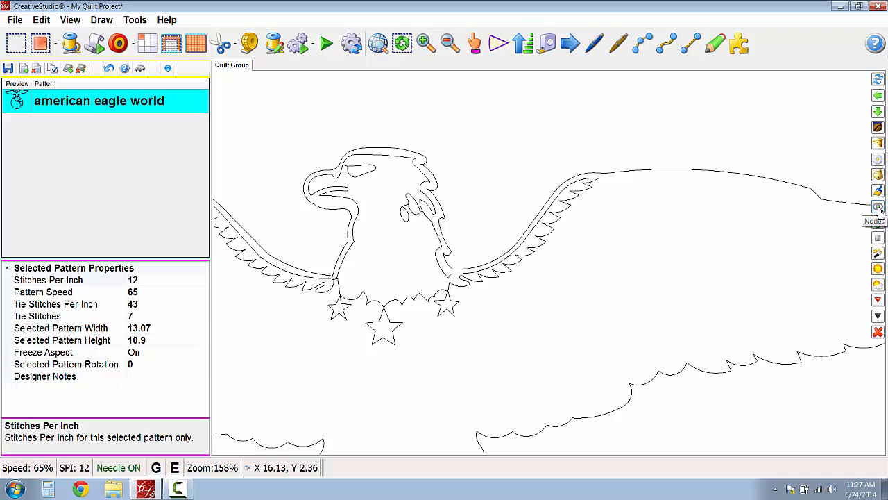
# - Show the nodes of the american eagle world pattern and divide it at a feather node on the right wing
pyautogui.rightClick(546, 235)
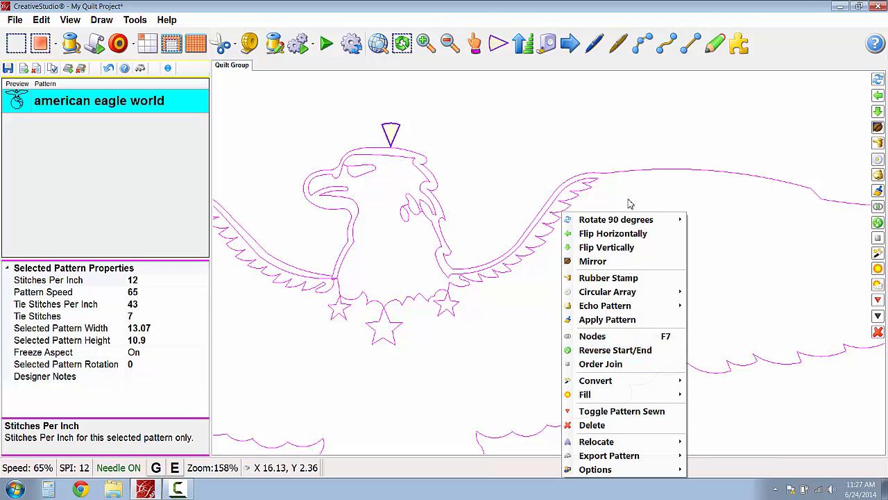
pyautogui.click(636, 164)
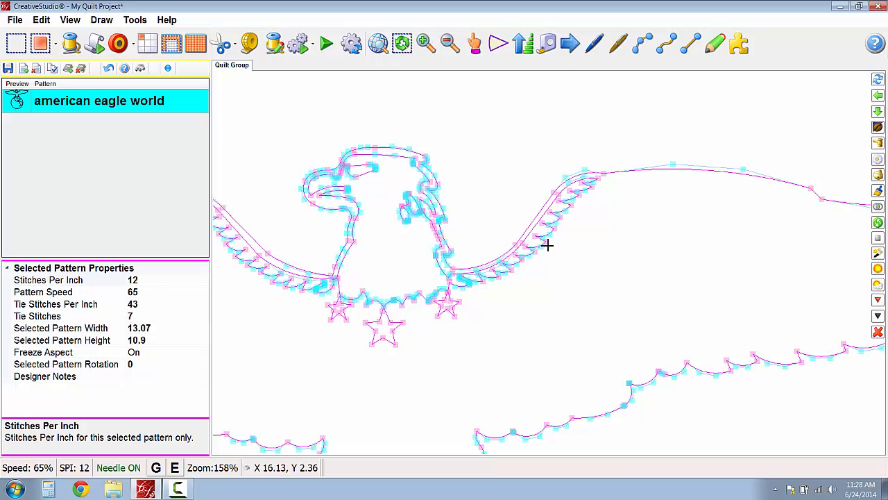
pyautogui.scroll(3, 548, 243)
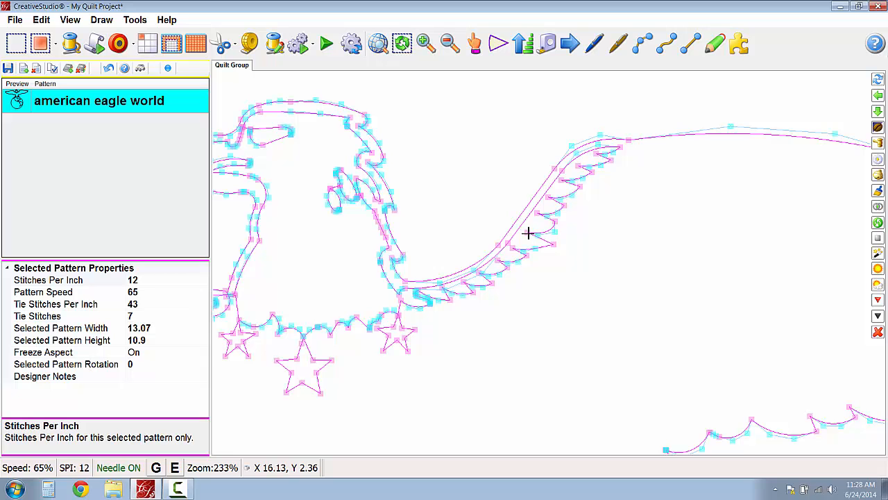
pyautogui.scroll(2, 530, 231)
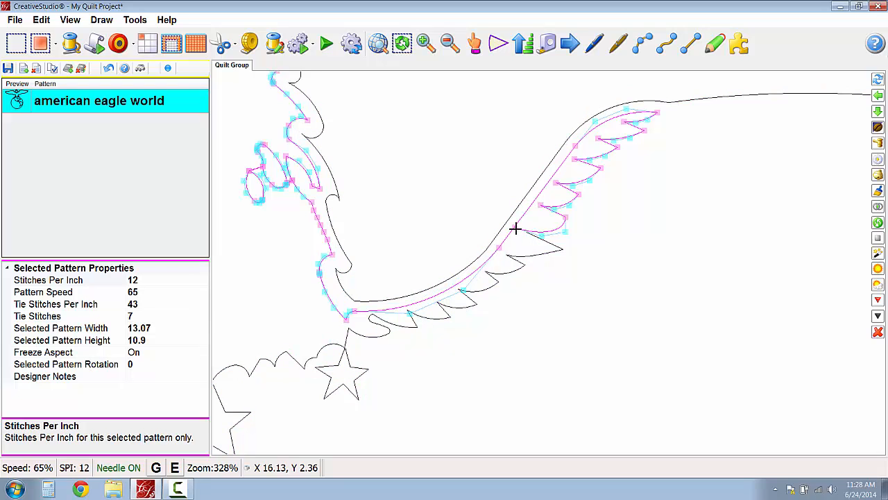
# - Move the end nodes of the two divided wing parts apart to leave a gap between the feathers
pyautogui.click(540, 249)
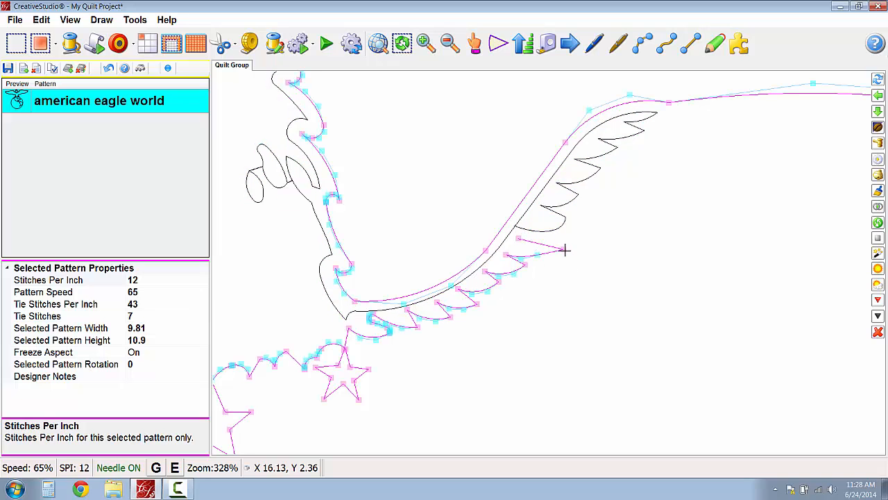
pyautogui.click(550, 255)
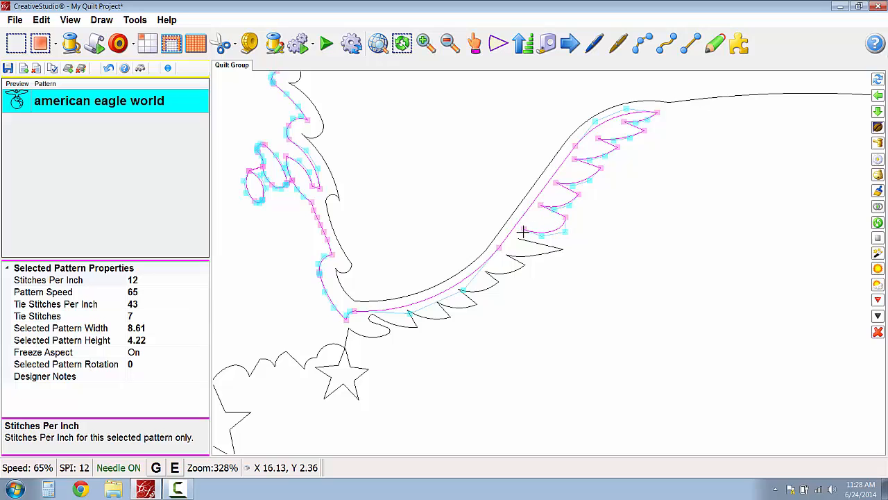
# - Try to divide the selected upper wing part at the tip of the feather just above the gap
pyautogui.scroll(1, 529, 255)
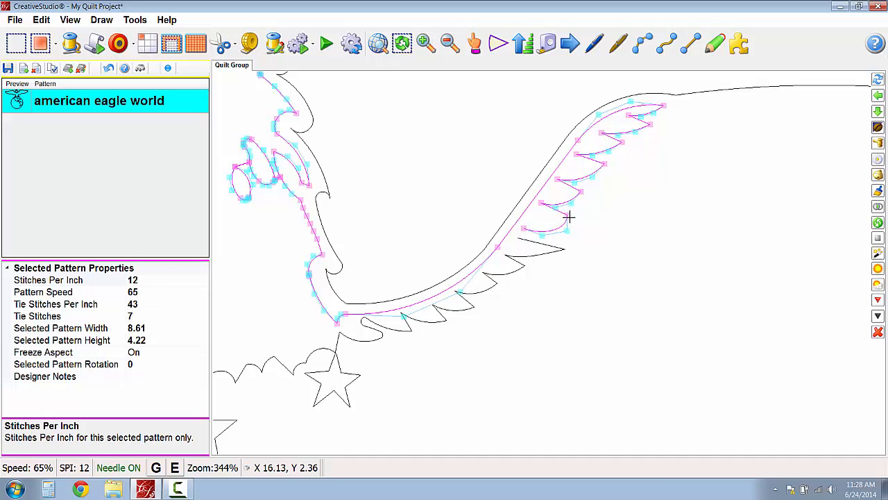
pyautogui.press('d')
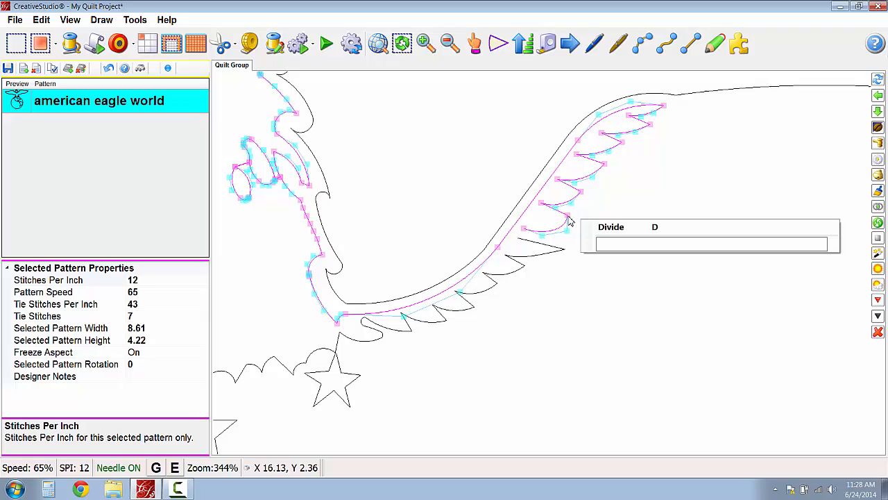
pyautogui.click(611, 232)
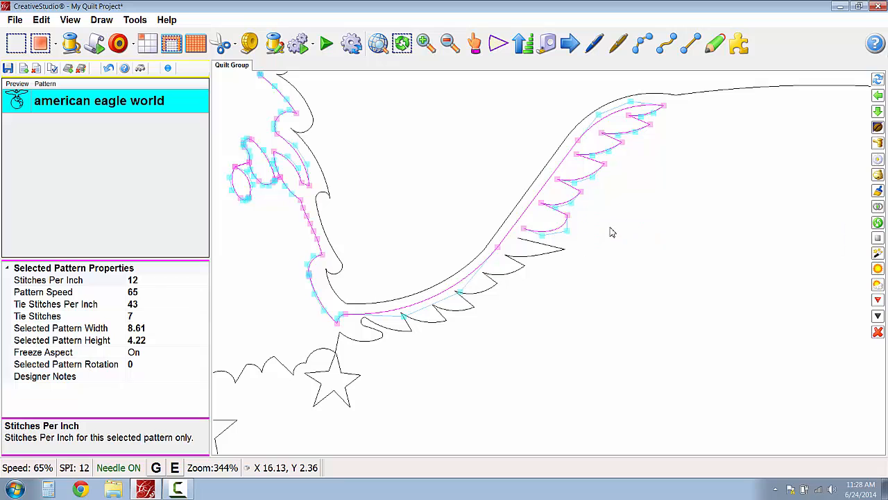
# - Show the nodes of the teddy bear 1 with frame pattern and check the message stored on its start node
pyautogui.scroll(2, 594, 217)
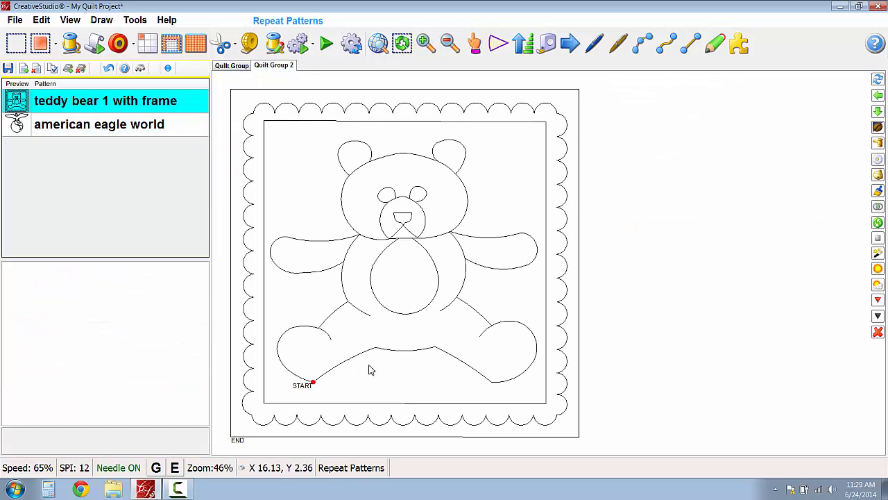
pyautogui.scroll(2, 327, 394)
pyautogui.scroll(6, 311, 391)
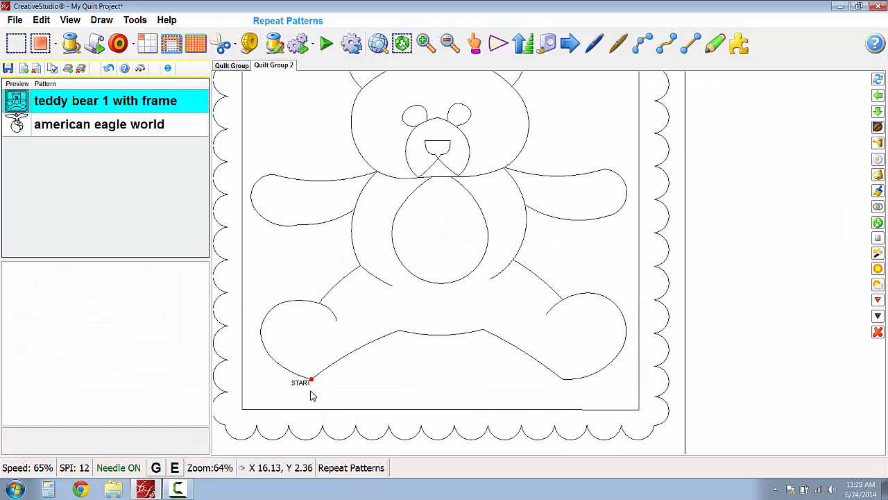
pyautogui.moveTo(313, 391); pyautogui.dragTo(396, 334)
pyautogui.scroll(4, 406, 333)
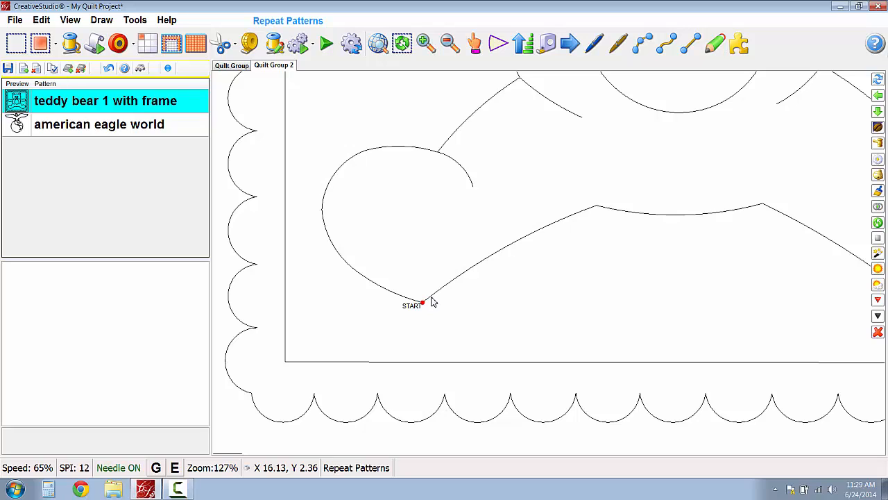
pyautogui.click(431, 302)
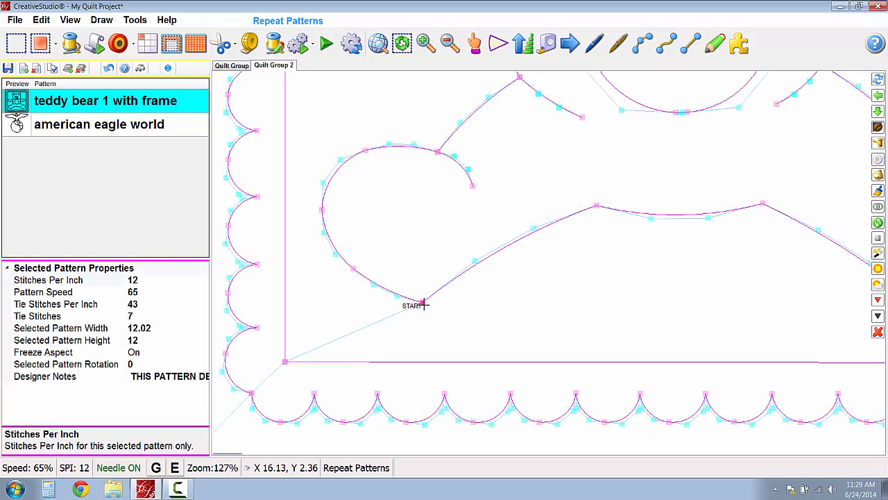
pyautogui.moveTo(424, 306)
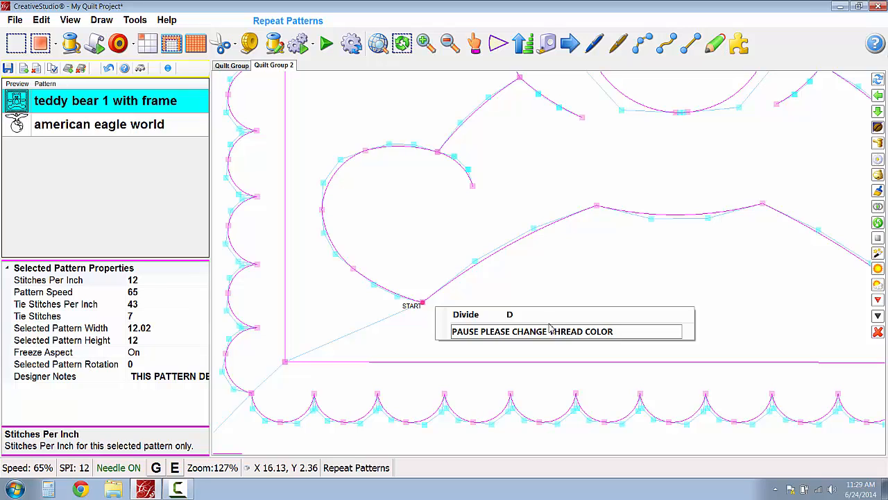
pyautogui.click(363, 148)
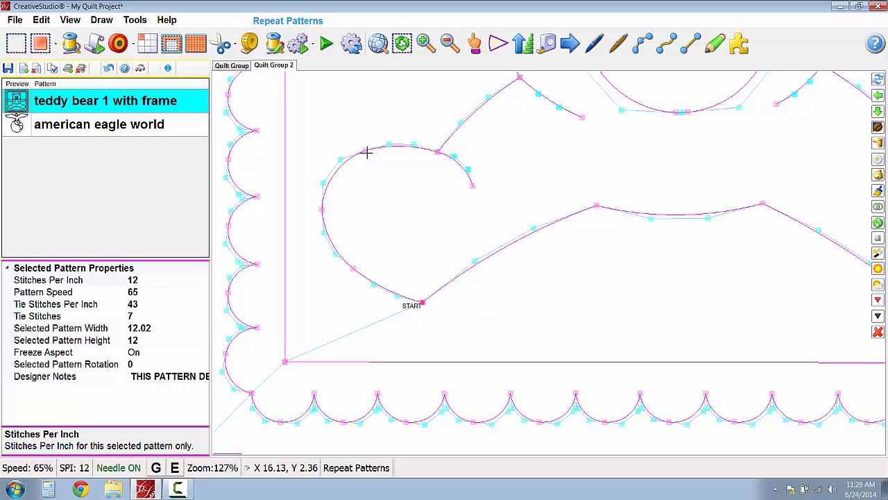
# - Add the message "PAUSE Stop for some reason" to the node on top of the bear's left foot and finish node editing
pyautogui.click(366, 152)
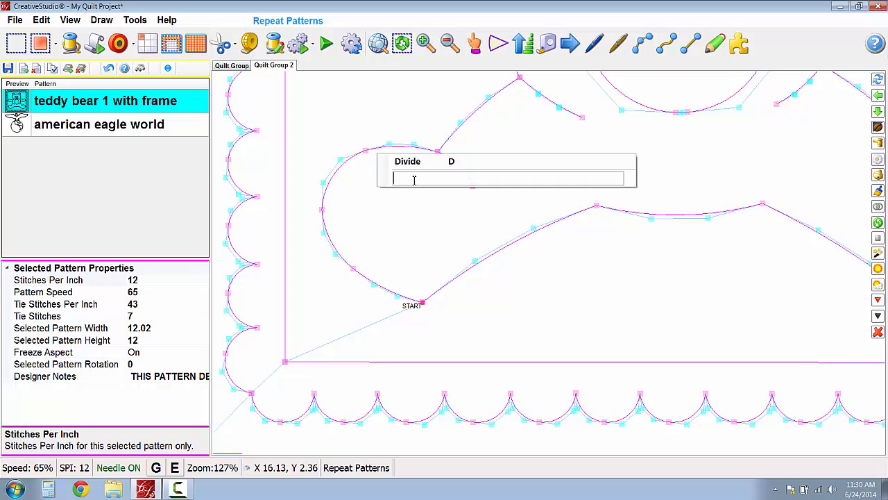
pyautogui.write('PAUSE Stop for some reason')
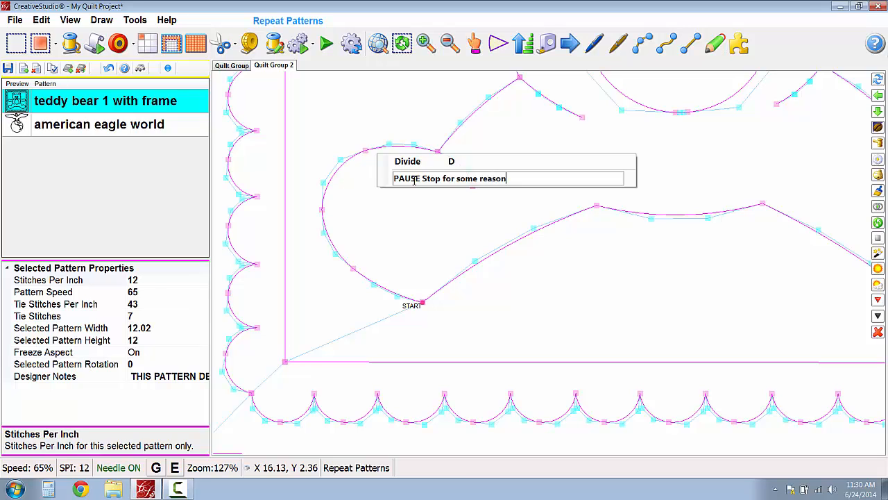
pyautogui.press('Return')
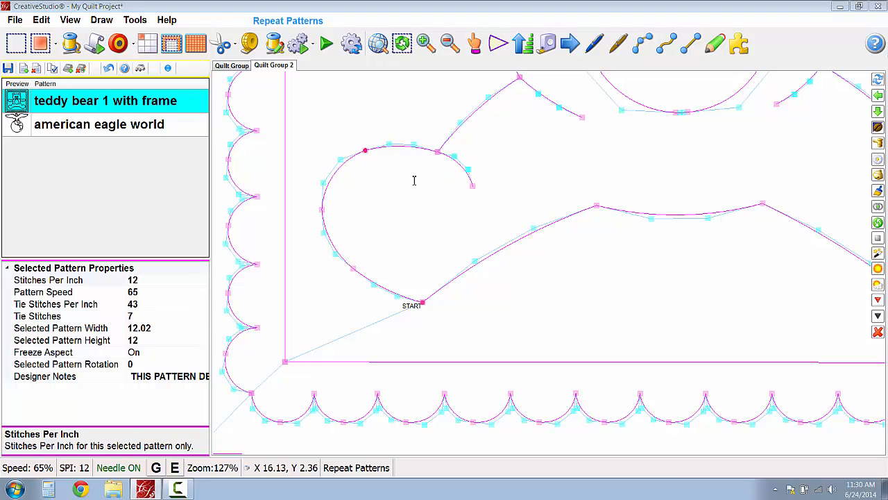
pyautogui.rightClick(373, 187)
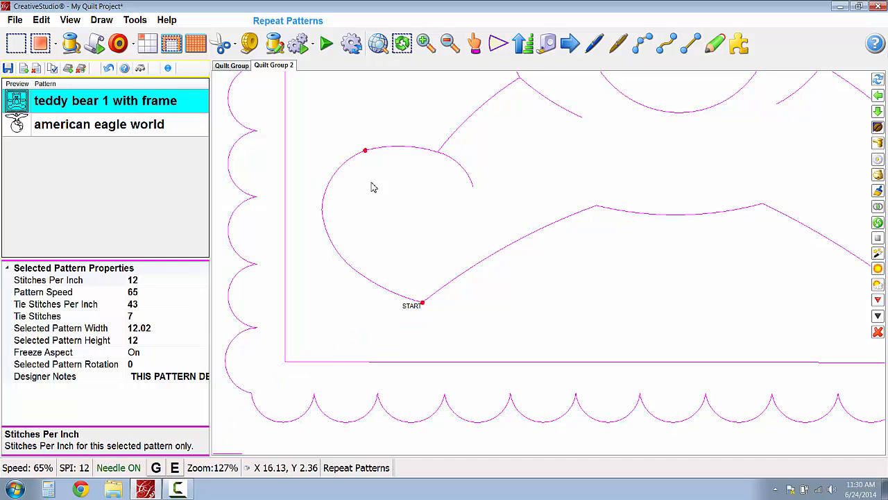
# - Start quilting the teddy bear 1 with frame pattern in Quilt Group 2
pyautogui.scroll(3, 370, 182)
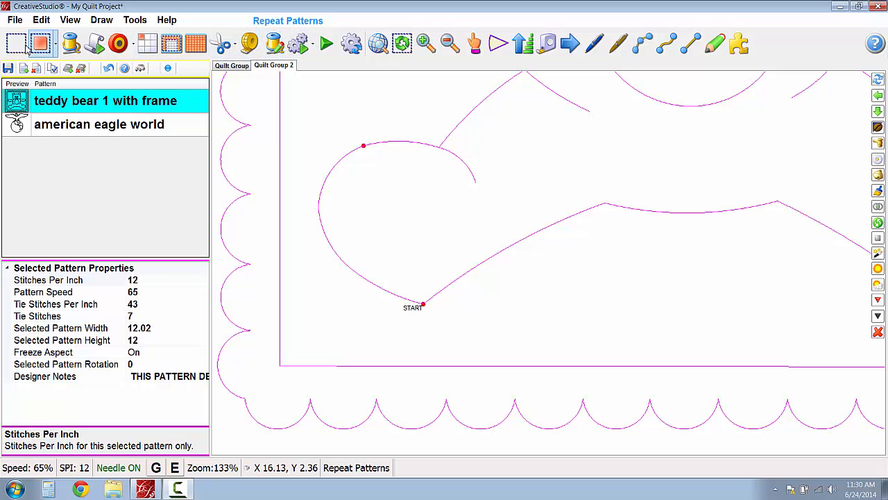
pyautogui.click(81, 43)
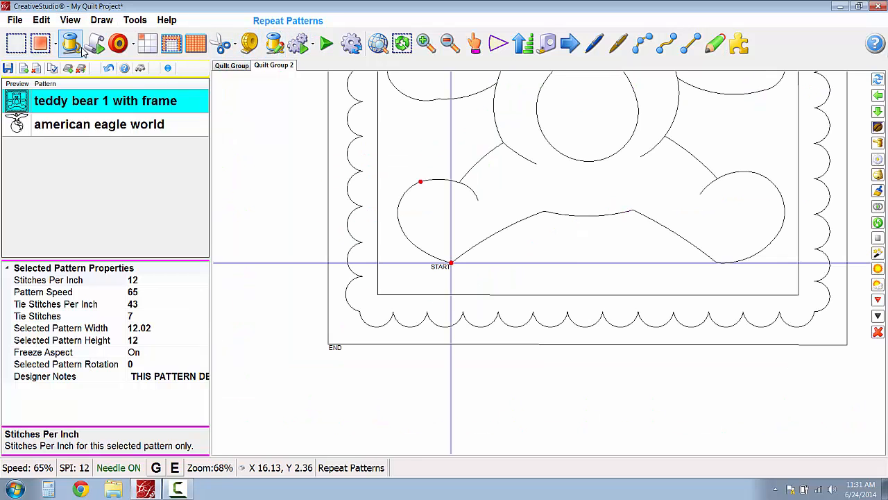
pyautogui.scroll(2, 158, 69)
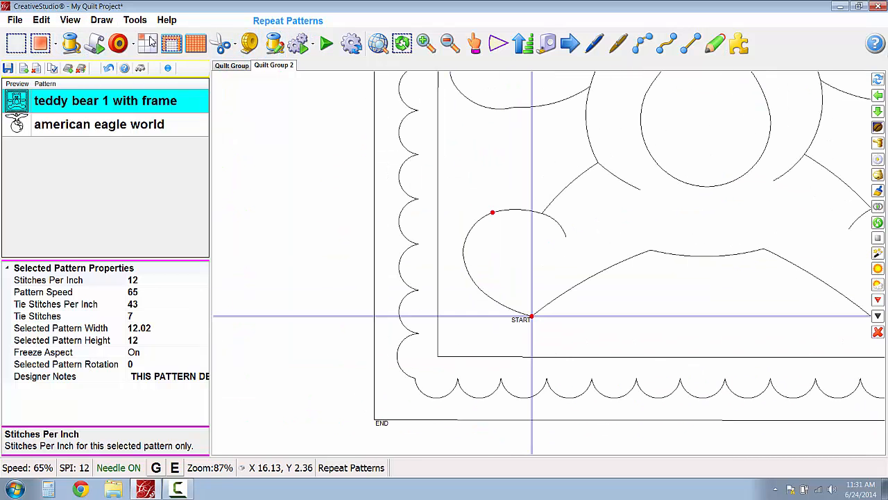
pyautogui.click(73, 47)
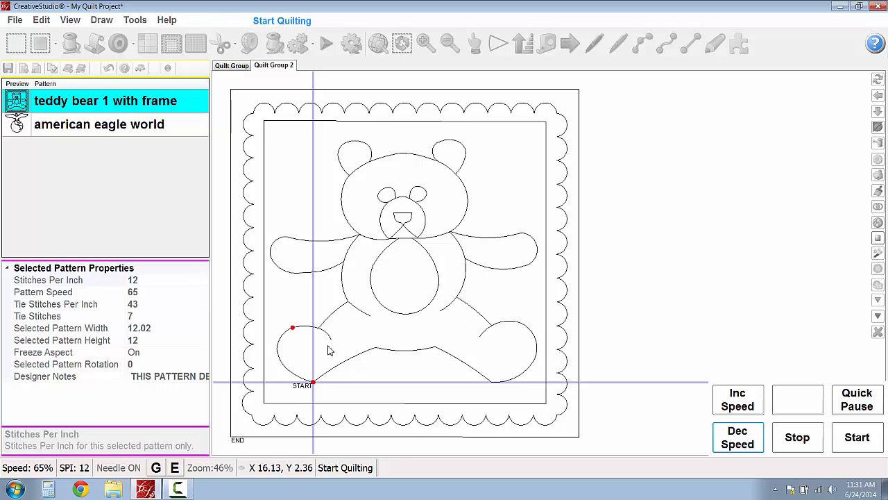
pyautogui.click(855, 438)
pyautogui.click(852, 442)
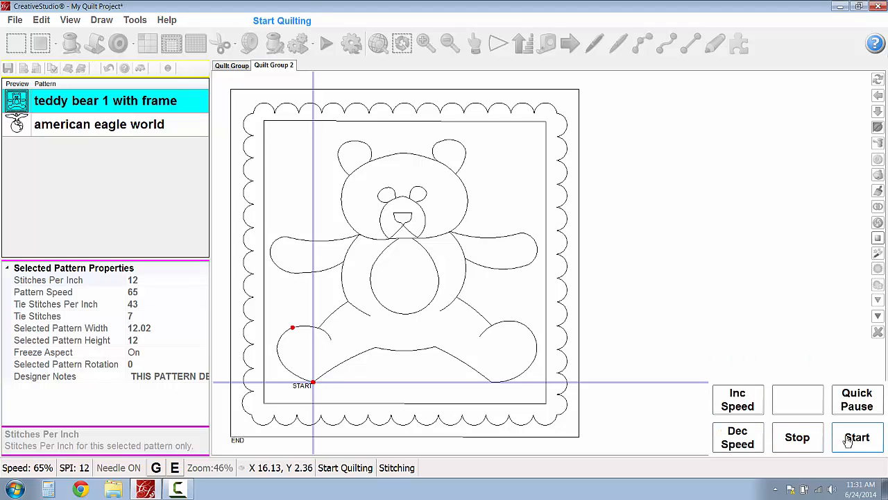
# - Stop the stitching near the start and restart it to run up to the pause node on the left foot
pyautogui.click(792, 436)
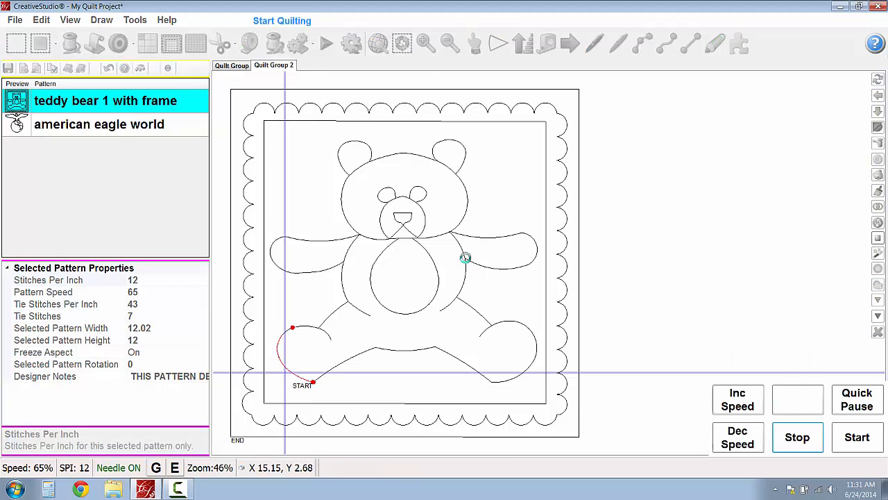
pyautogui.click(857, 444)
pyautogui.click(854, 445)
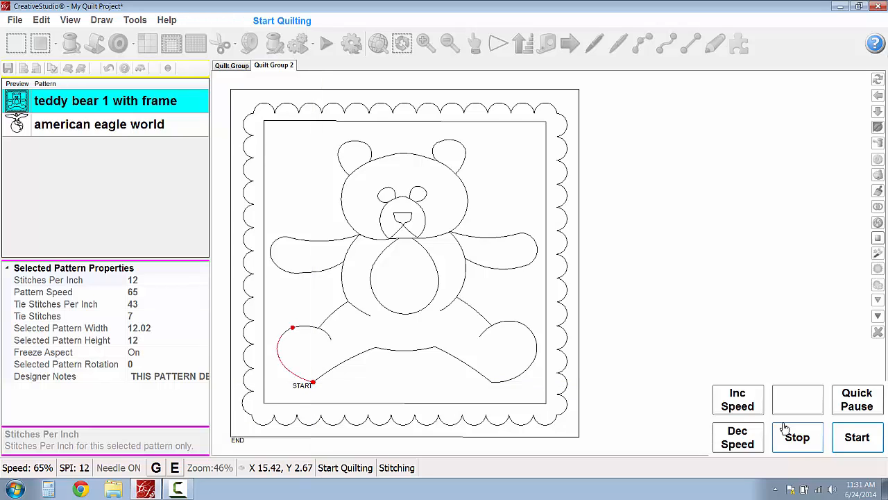
pyautogui.click(784, 427)
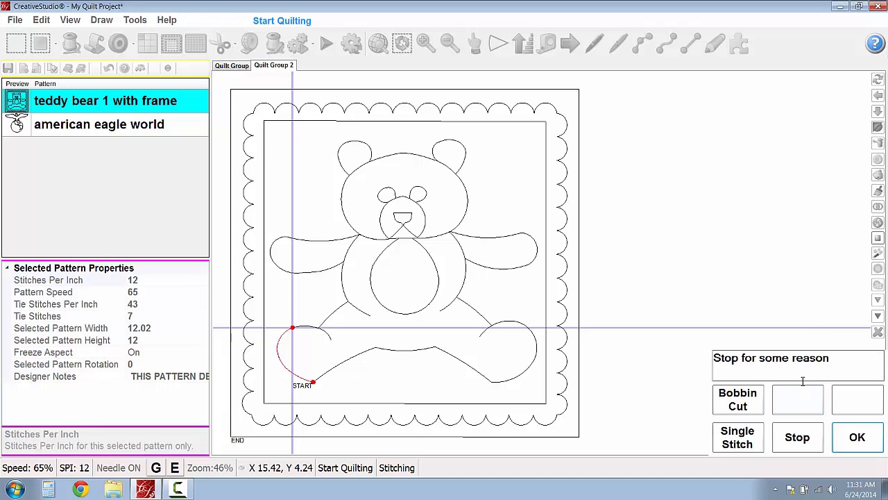
# - Sew a single stitch at the pause node and stop quilting the teddy bear
pyautogui.click(730, 437)
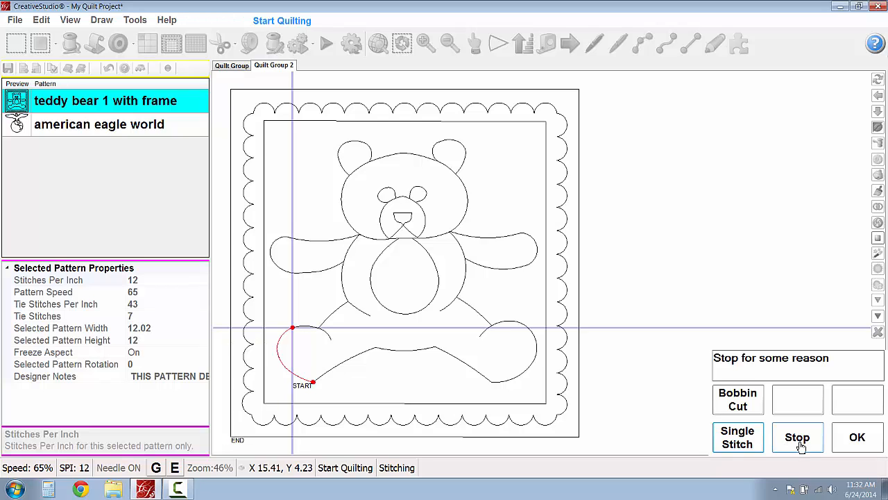
pyautogui.click(797, 438)
pyautogui.scroll(4, 323, 331)
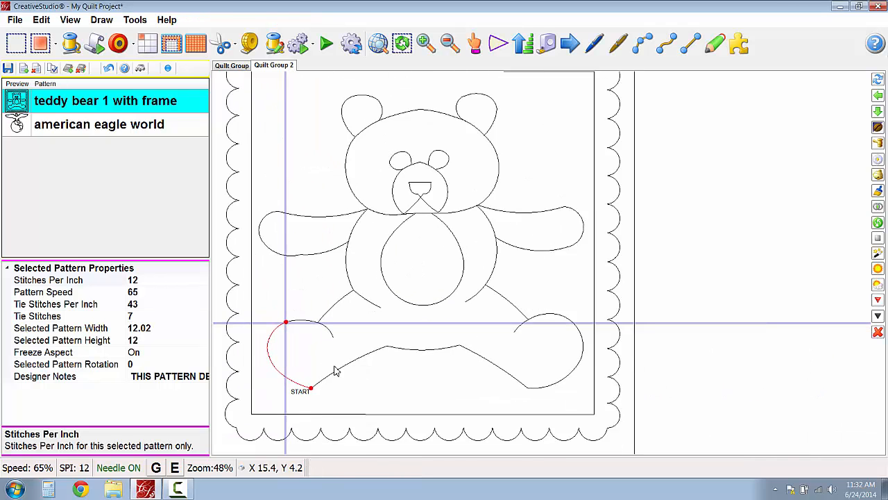
# - Add the message "note w/o pause" to the inner end node of the bear's left foot curve
pyautogui.scroll(1, 371, 351)
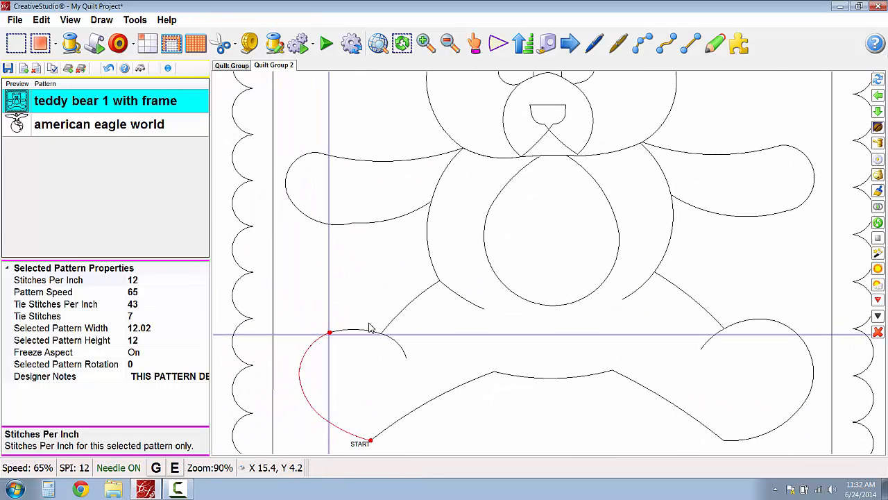
pyautogui.click(373, 334)
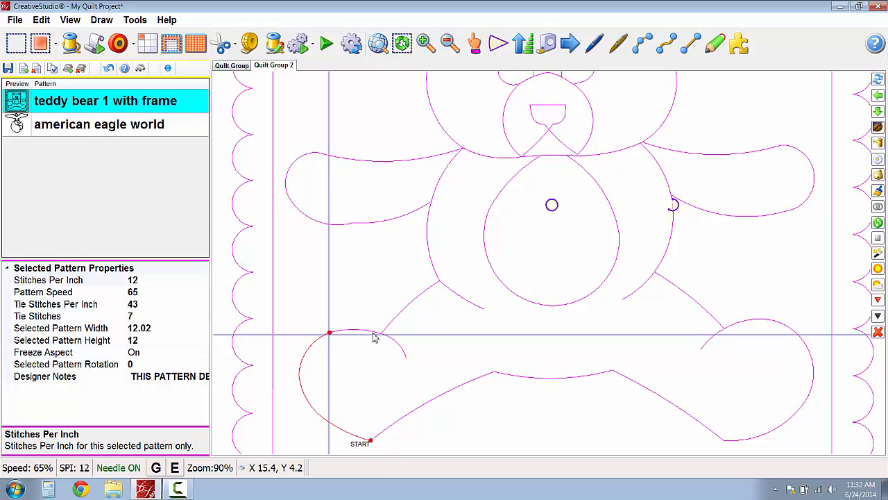
pyautogui.doubleClick(373, 334)
pyautogui.scroll(2, 377, 334)
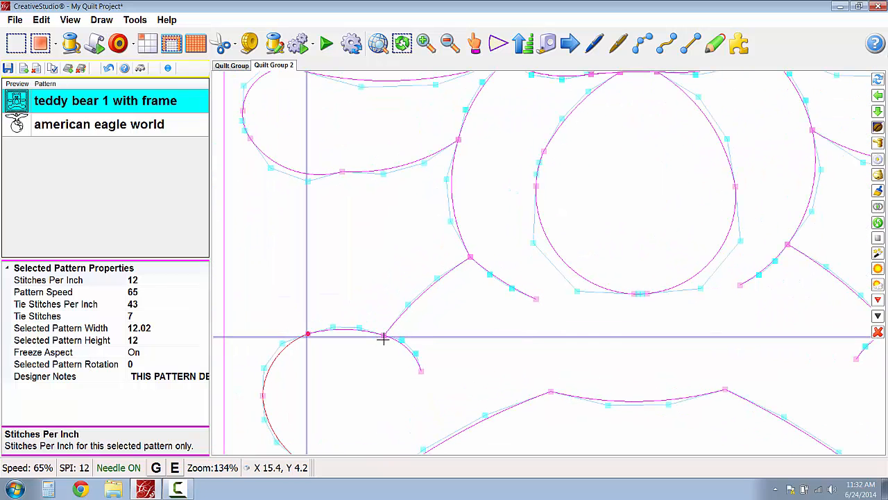
pyautogui.press('d')
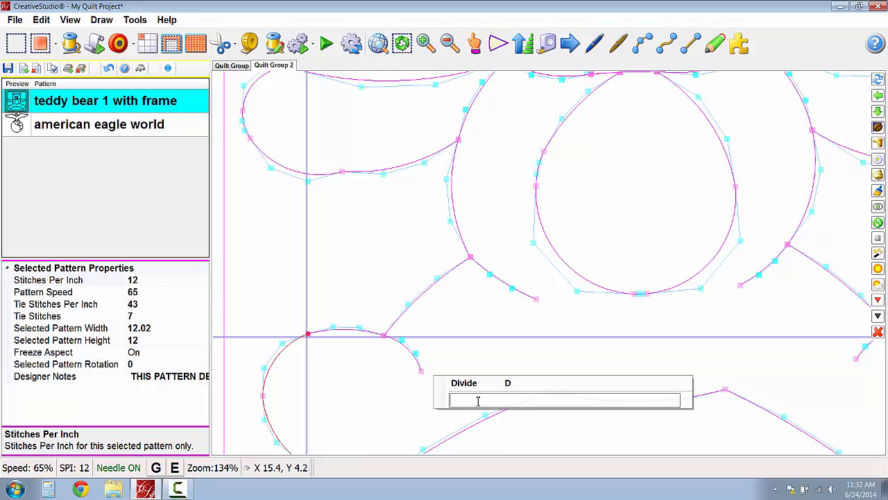
pyautogui.write('note w/o pause')
pyautogui.press('Return')
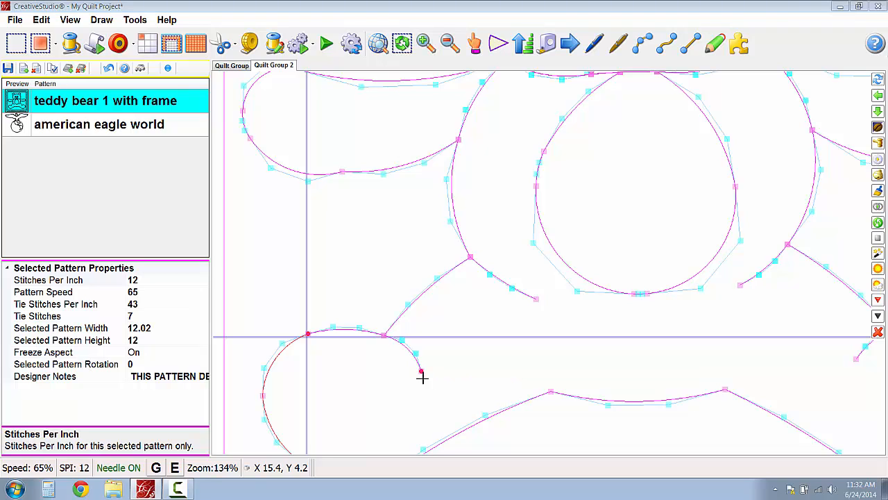
pyautogui.scroll(2, 425, 390)
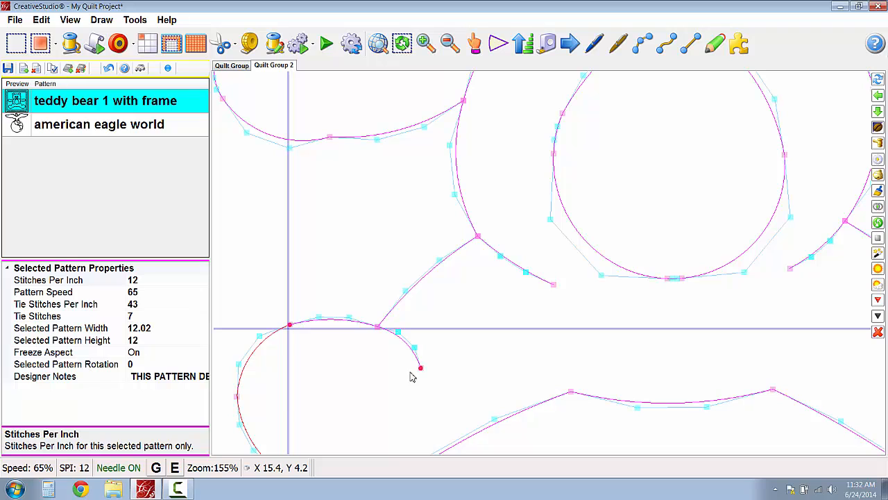
# - Add the message "SPI 16" to the node where the bear's left leg meets the foot curve
pyautogui.scroll(-2, 292, 375)
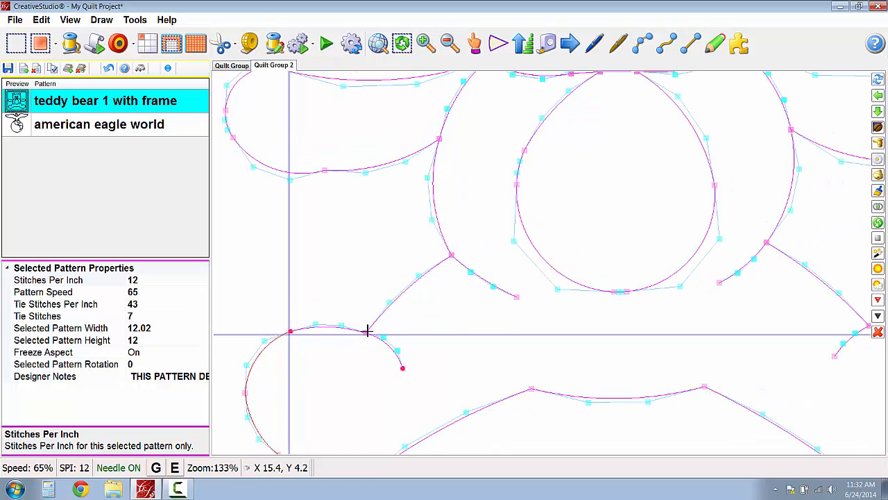
pyautogui.rightClick(393, 303)
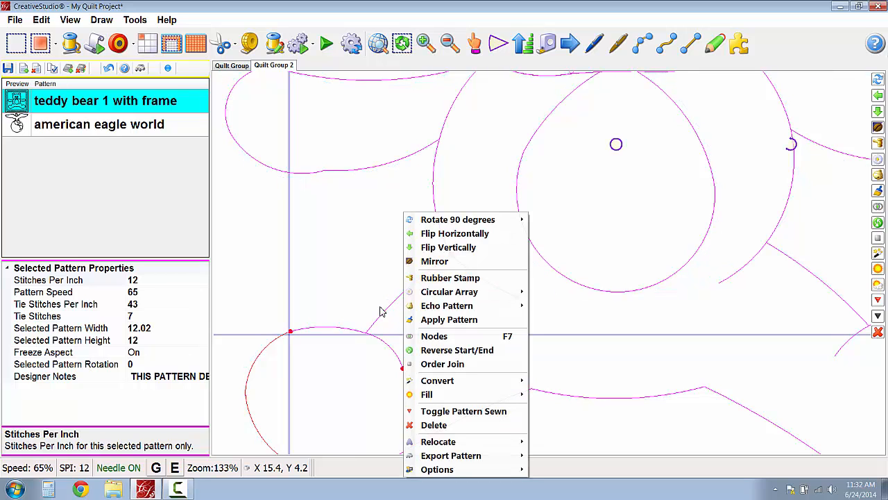
pyautogui.click(428, 337)
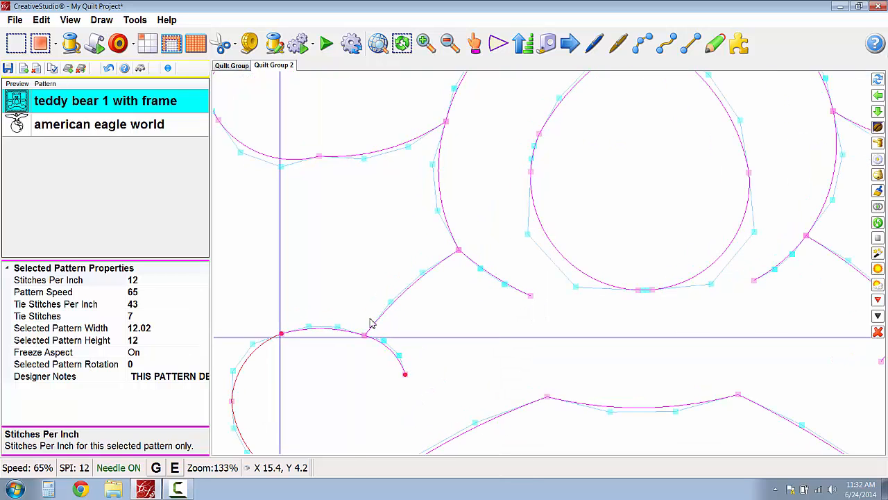
pyautogui.scroll(2, 370, 323)
pyautogui.write('d')
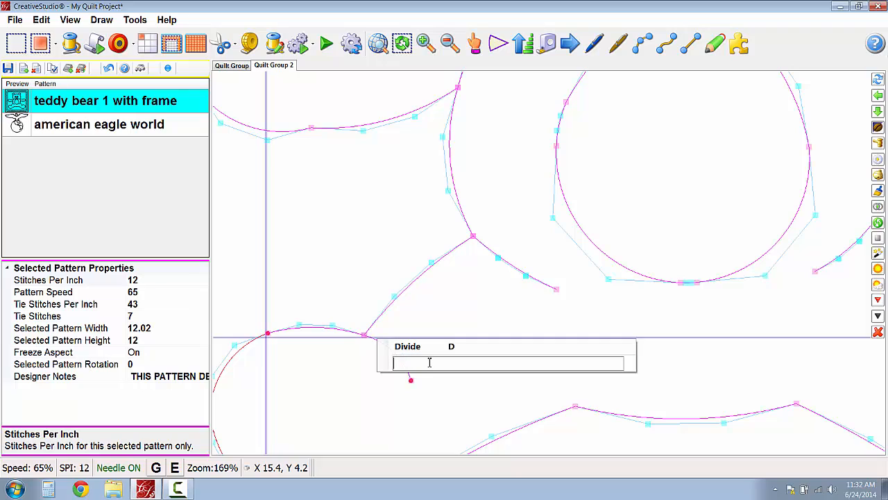
pyautogui.write('SPI 16')
pyautogui.press('Return')
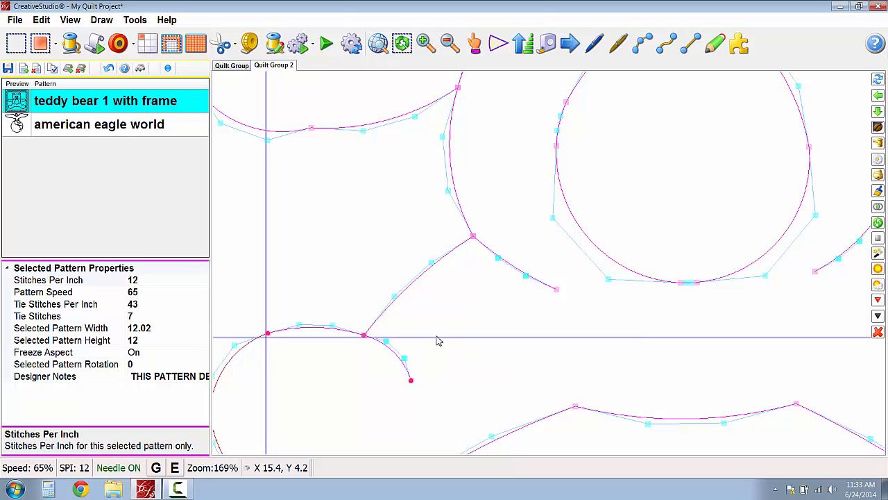
# - Add the message "SPEED 50" to the node on the outer edge of the bear's left foot and finish node editing
pyautogui.scroll(-1, 460, 275)
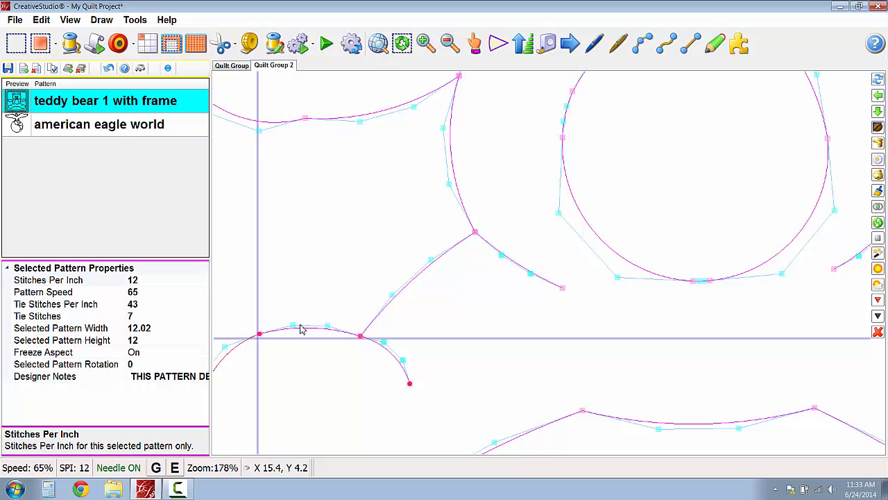
pyautogui.scroll(-1, 356, 336)
pyautogui.scroll(-1, 355, 336)
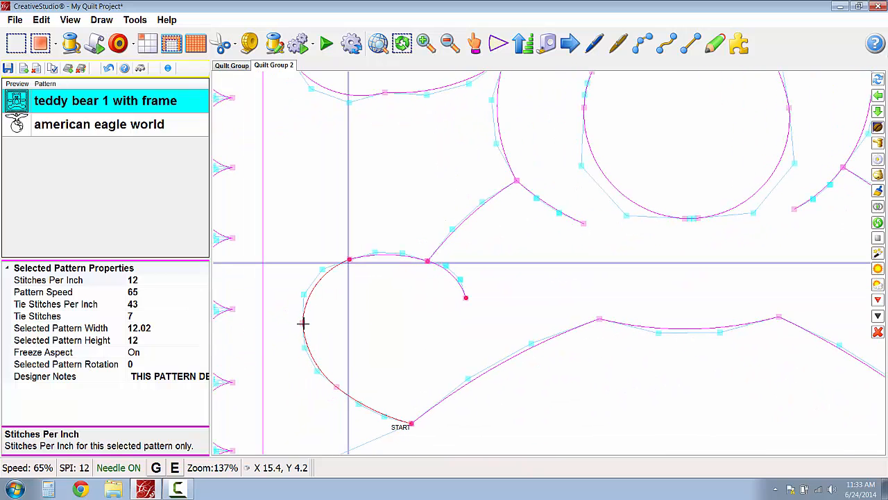
pyautogui.press('d')
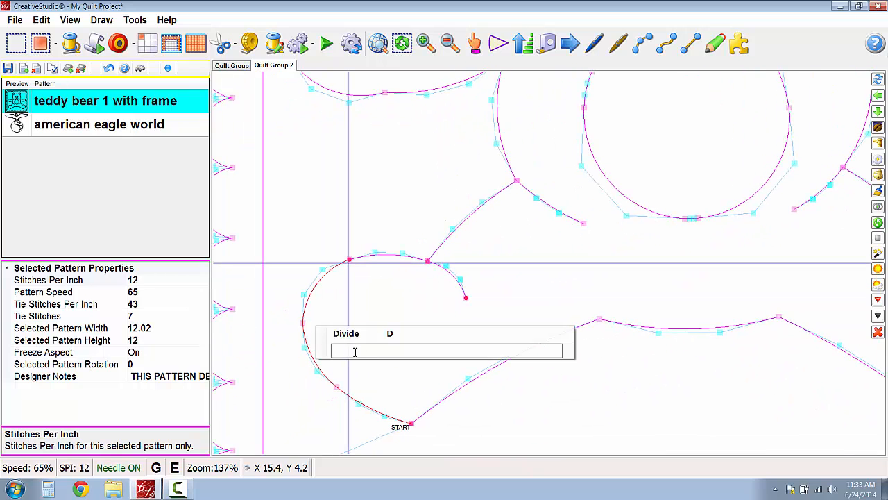
pyautogui.write('SPEED 50')
pyautogui.press('Return')
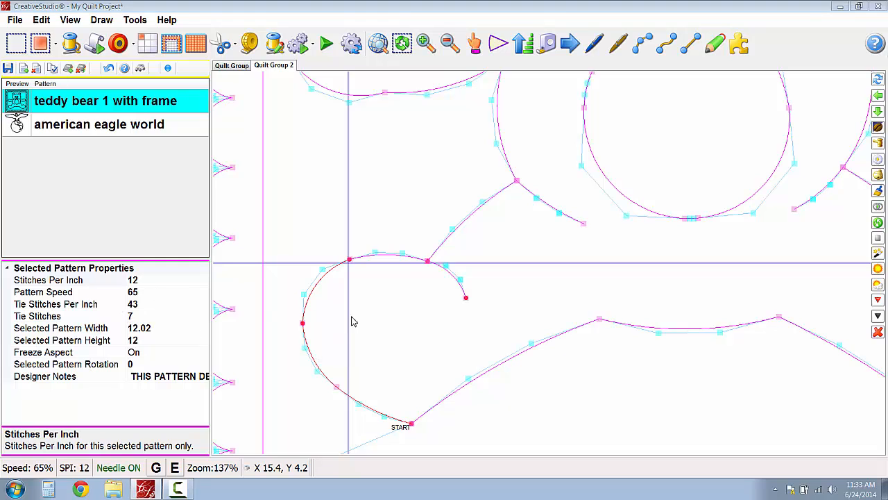
pyautogui.click(351, 332)
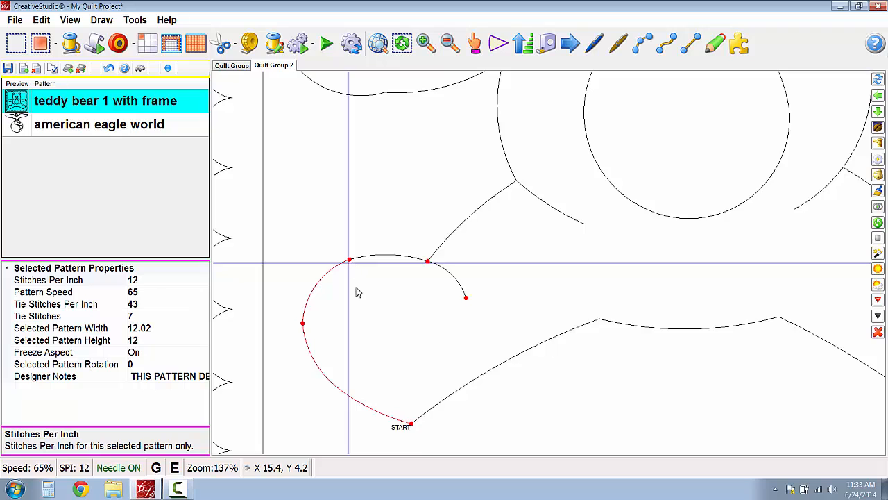
# - Reopen node editing and check the messages stored on the four annotated nodes of the bear's left foot
pyautogui.scroll(1, 356, 292)
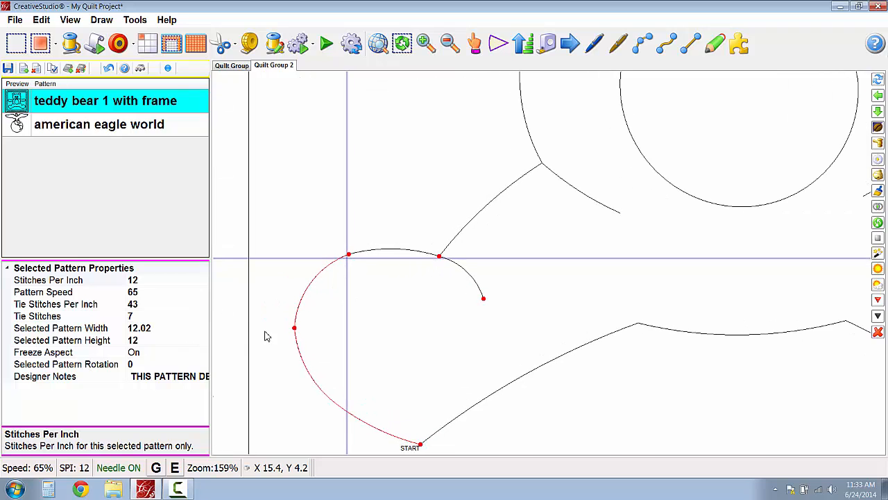
pyautogui.rightClick(297, 333)
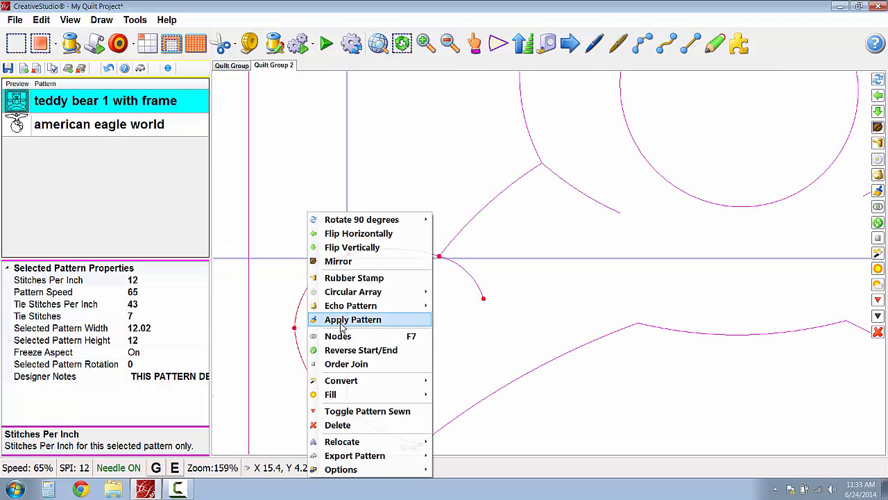
pyautogui.click(331, 337)
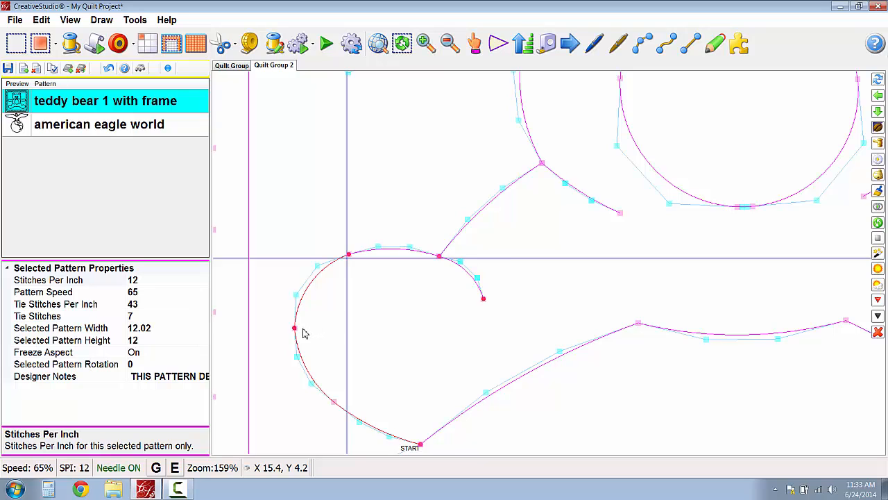
pyautogui.scroll(1, 304, 334)
pyautogui.press('d')
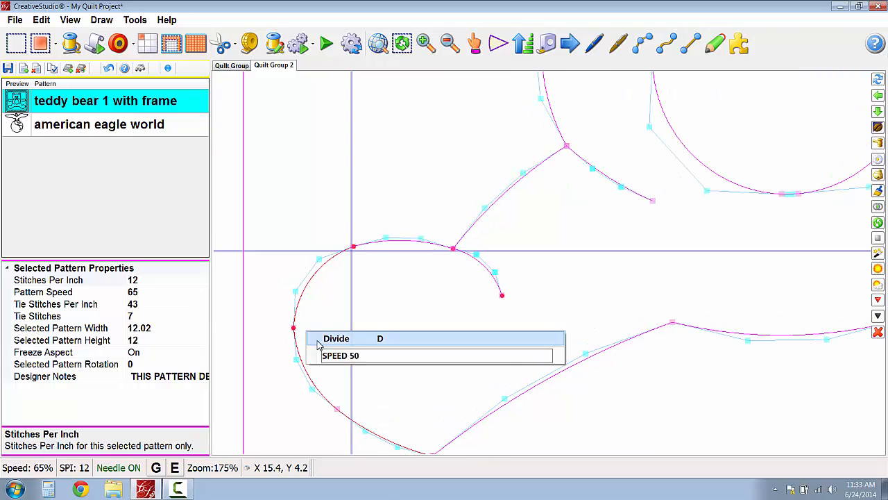
pyautogui.click(354, 248)
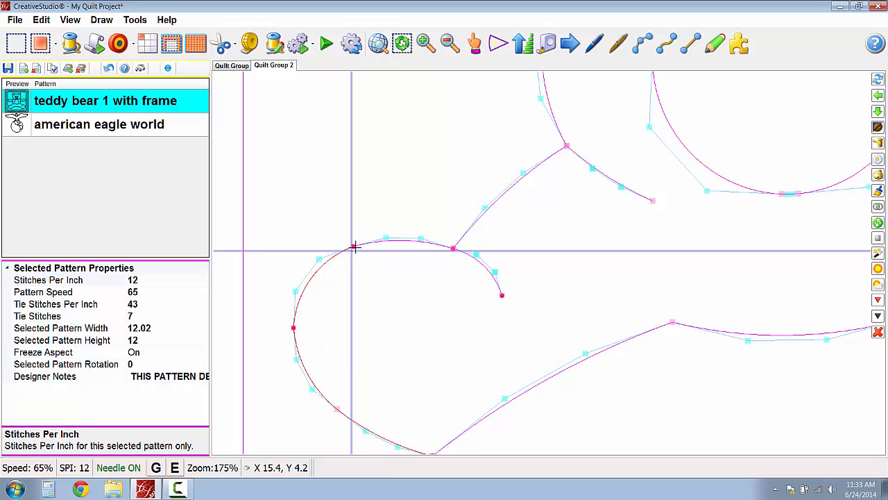
pyautogui.rightClick(355, 247)
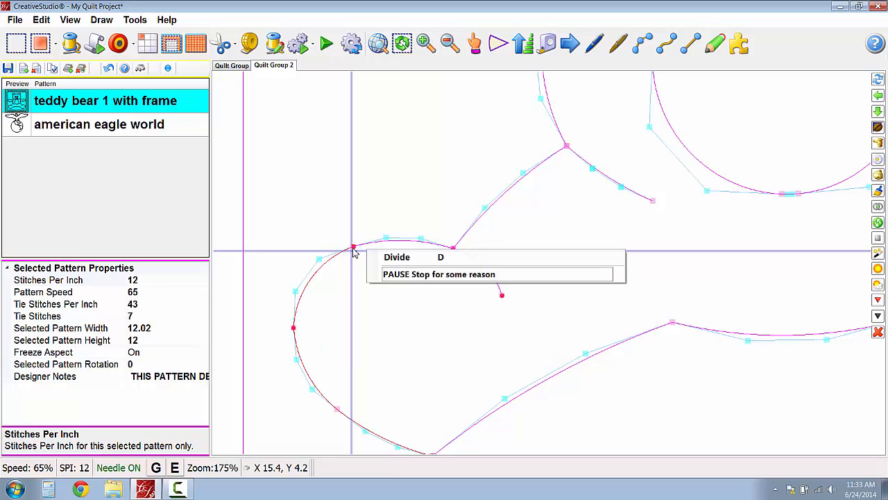
pyautogui.click(453, 248)
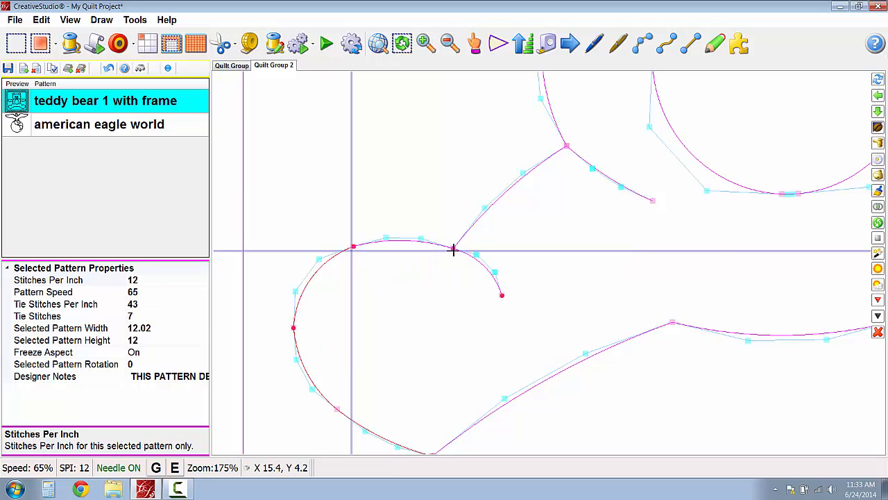
pyautogui.rightClick(453, 250)
pyautogui.click(496, 249)
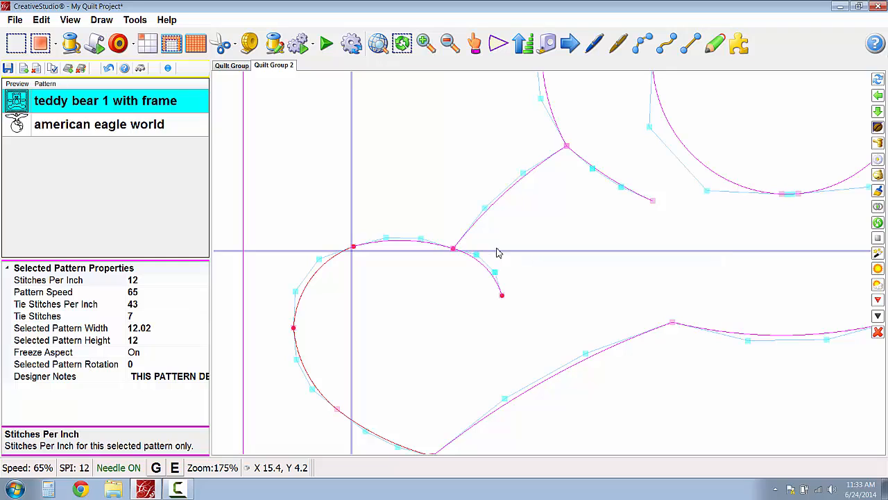
pyautogui.rightClick(501, 296)
pyautogui.click(553, 287)
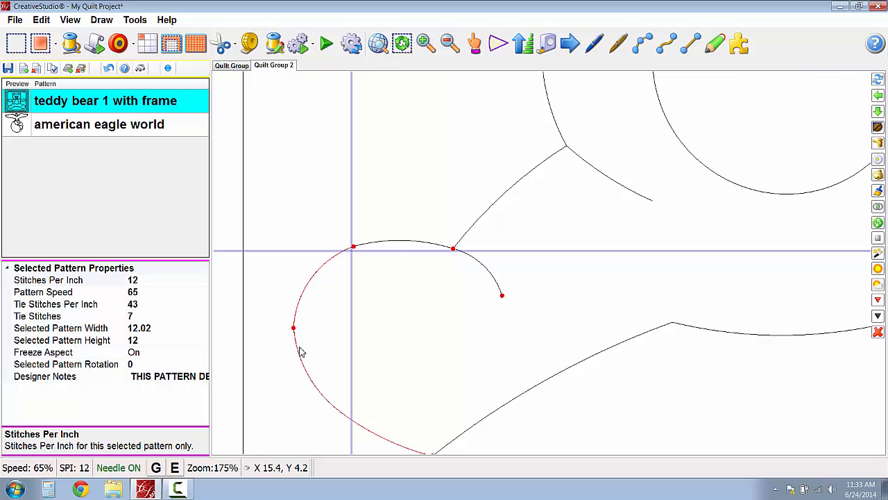
# - Quilt the teddy bear from its start point and resume stitching past the pause node on the left foot
pyautogui.click(71, 43)
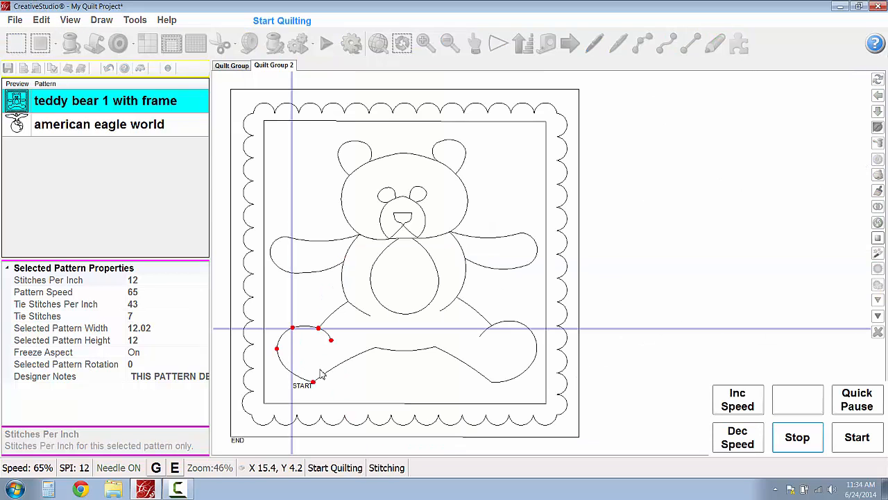
pyautogui.click(856, 439)
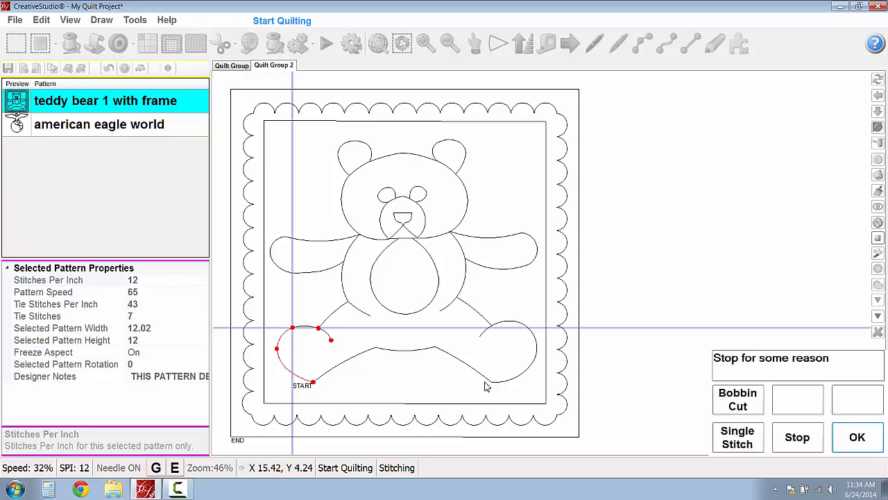
pyautogui.click(855, 438)
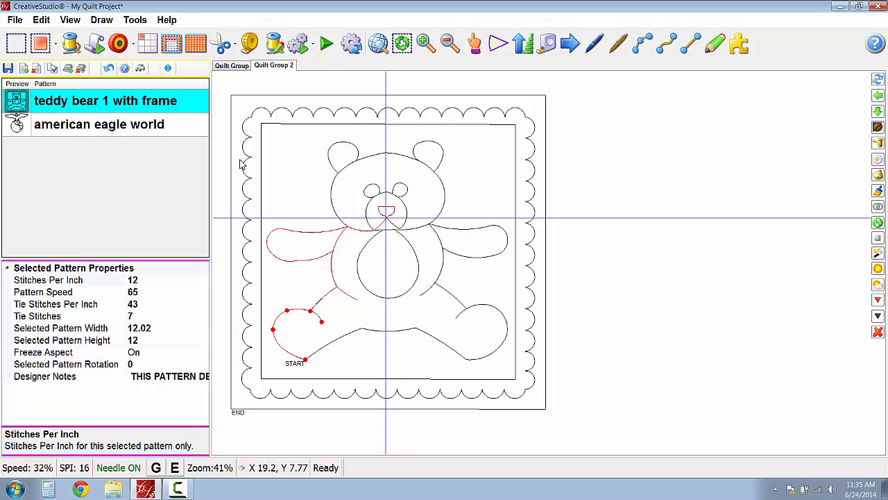
# - Export the teddy bear with its annotated nodes as a CSQ pattern named Cubby in Patterns Statler Stitcher
pyautogui.rightClick(384, 286)
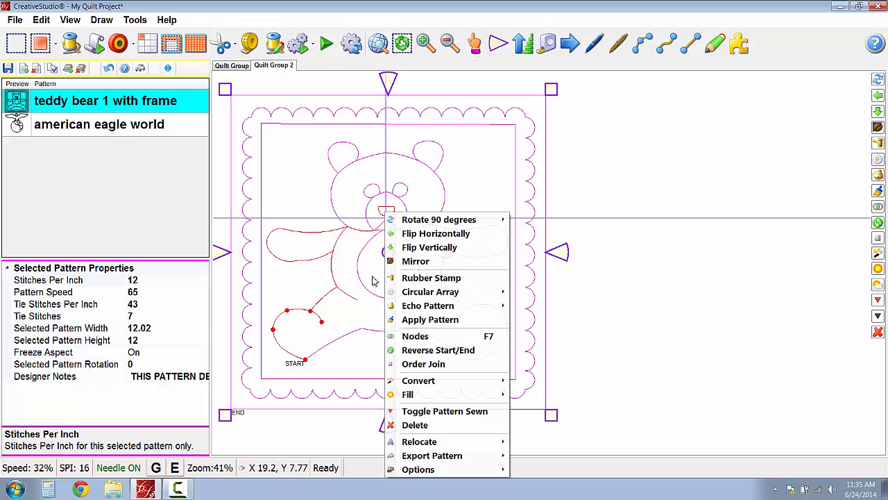
pyautogui.moveTo(414, 293)
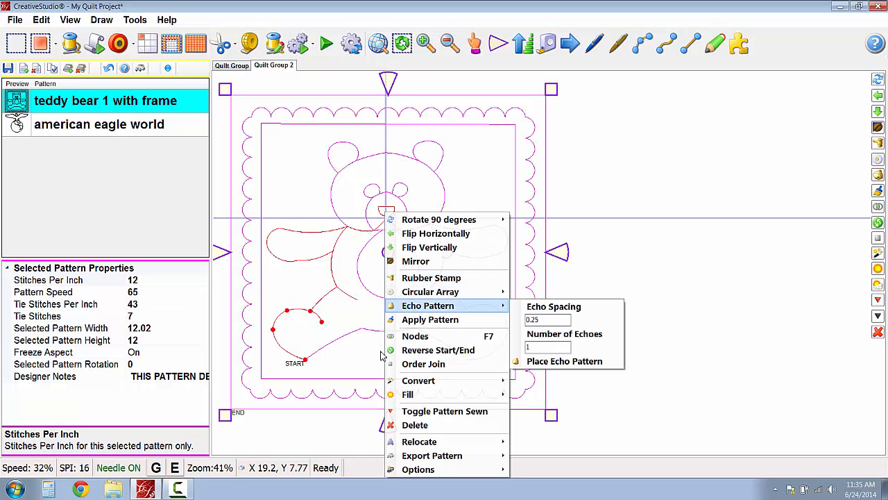
pyautogui.moveTo(449, 460)
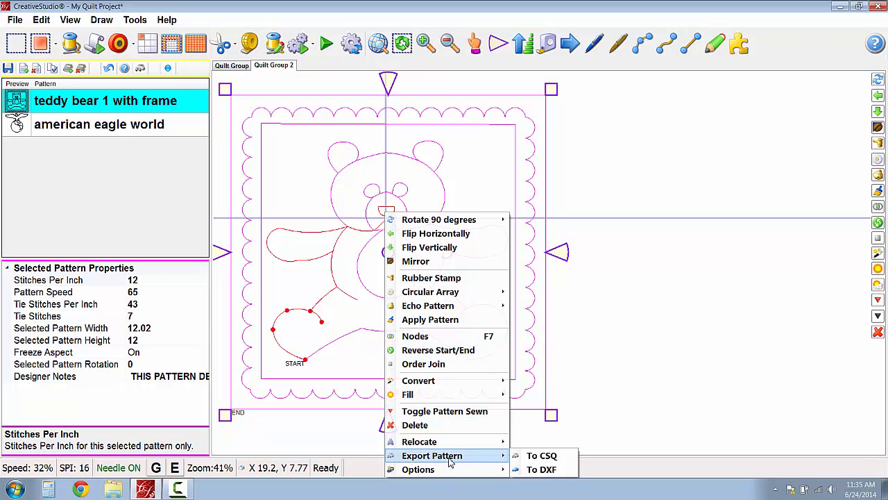
pyautogui.click(534, 456)
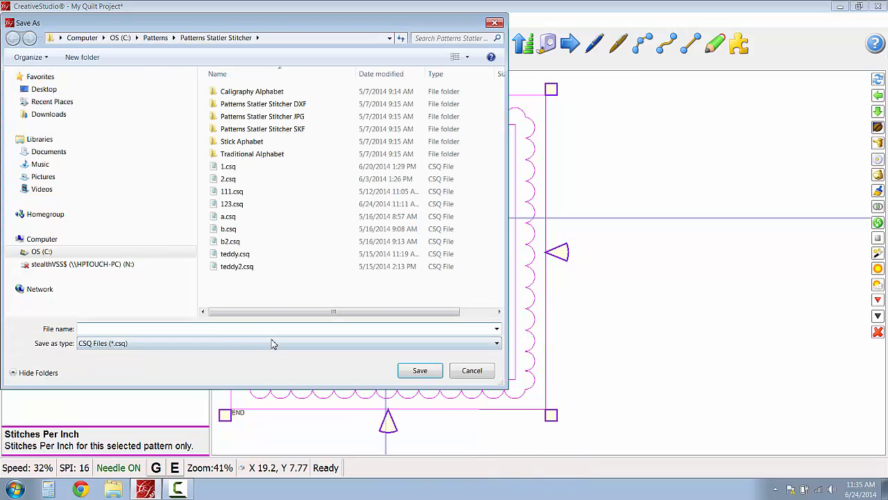
pyautogui.write('Cubby')
pyautogui.click(420, 370)
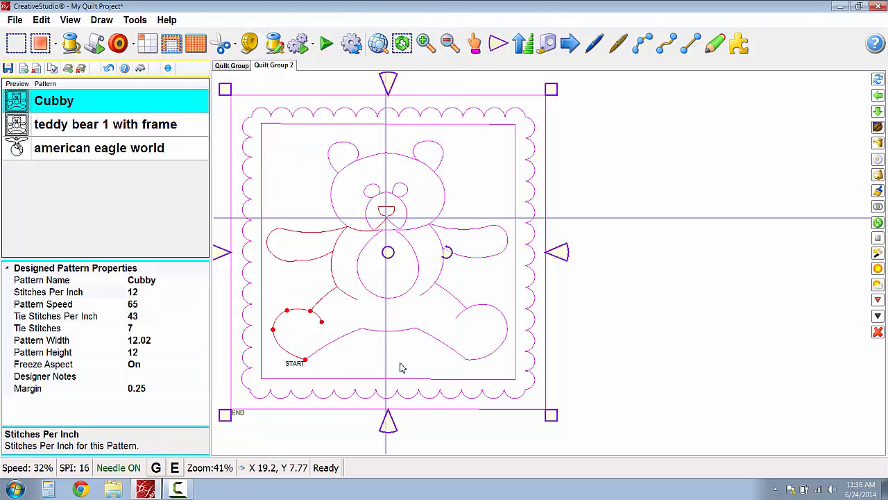
# - Create a new quilt group named Quilt Group 3 and place one 12.02 by 12 Cubby pattern by its startpoint
pyautogui.click(68, 68)
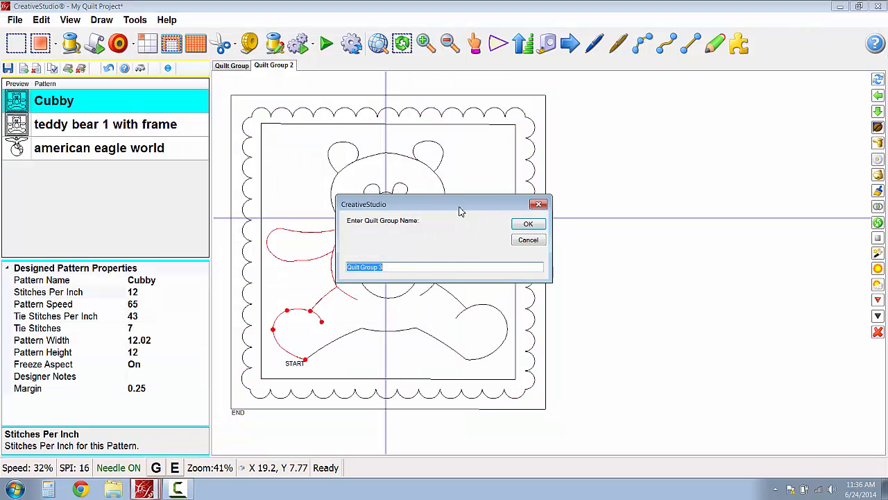
pyautogui.click(527, 227)
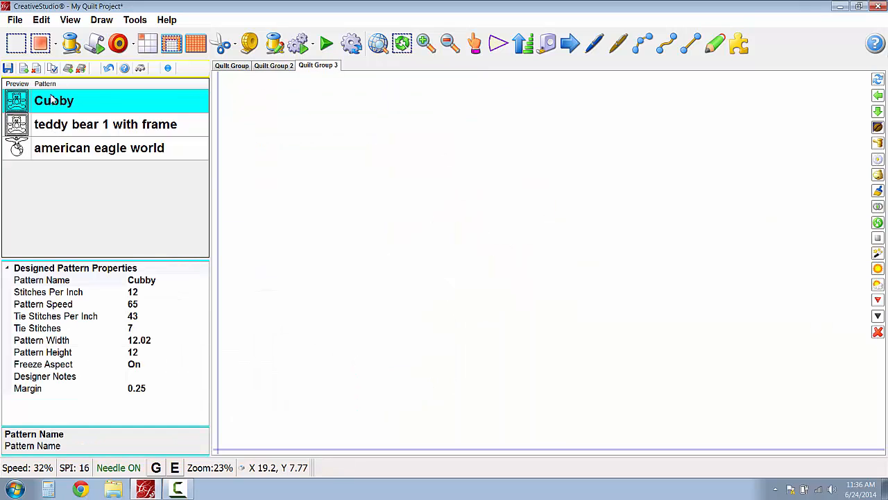
pyautogui.click(148, 43)
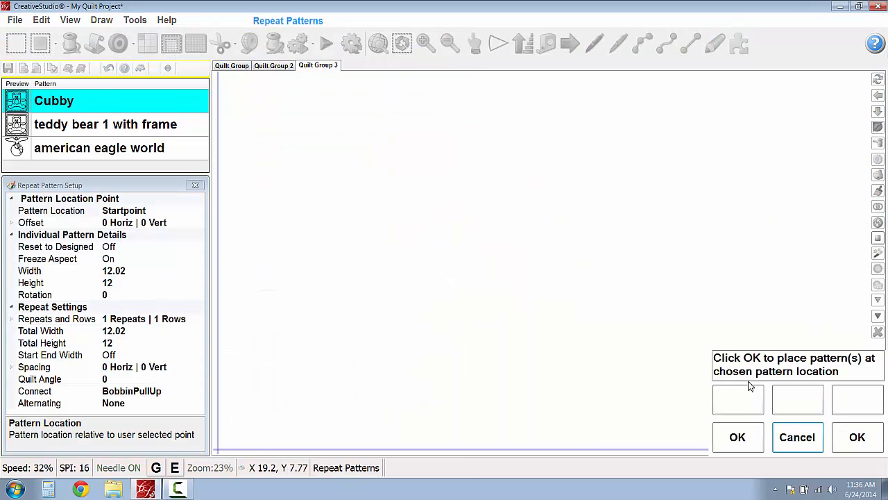
pyautogui.click(738, 437)
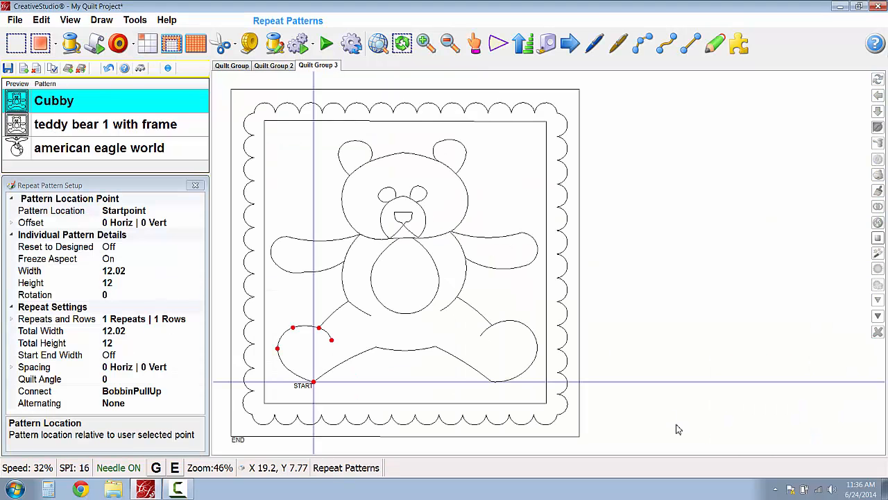
pyautogui.click(195, 185)
# - Squash the placed Cubby pattern to a height of about 6.81 and rotate it by about -17.84 degrees
pyautogui.click(395, 178)
pyautogui.moveTo(408, 82); pyautogui.dragTo(405, 227)
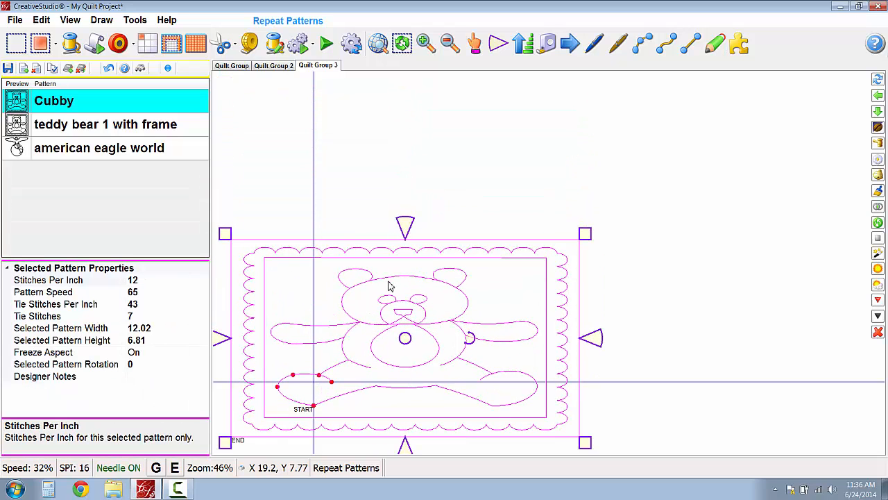
pyautogui.moveTo(482, 345); pyautogui.dragTo(472, 361)
# - Open the bear's nodes and divide the pattern at the node where the left arm meets the body, accepting removal of the Designer Pause data
pyautogui.rightClick(389, 259)
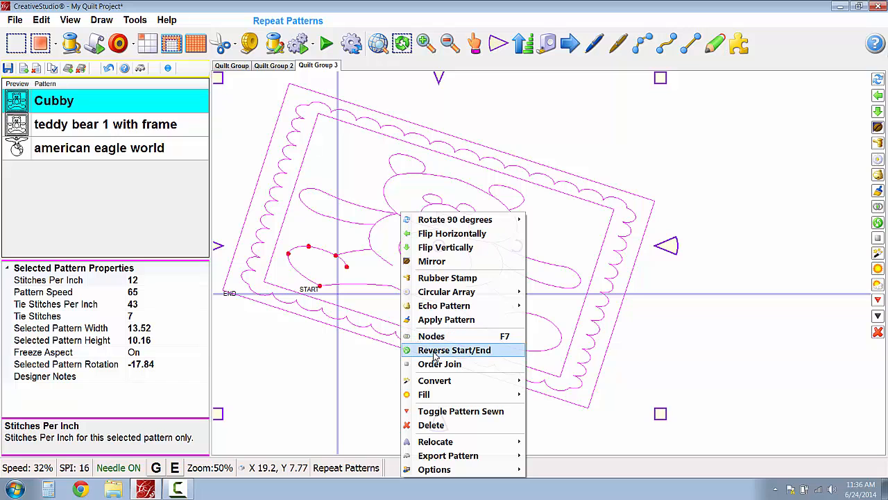
pyautogui.click(439, 338)
pyautogui.scroll(3, 373, 226)
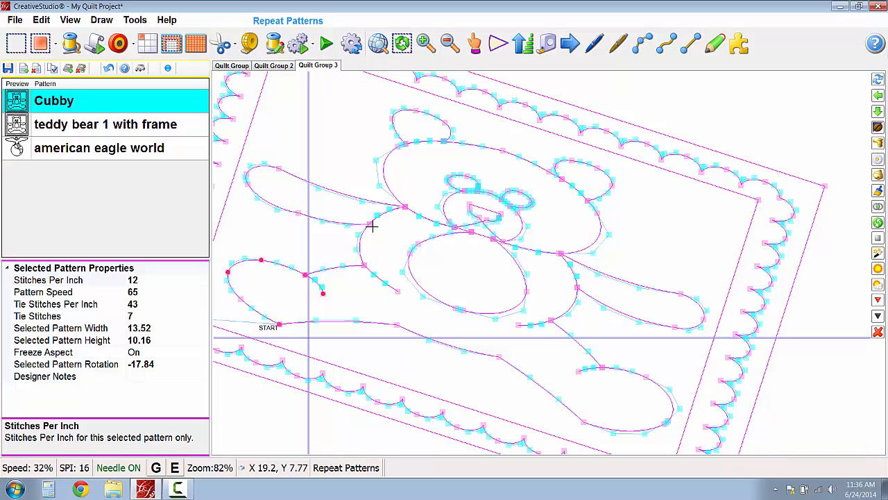
pyautogui.click(373, 225)
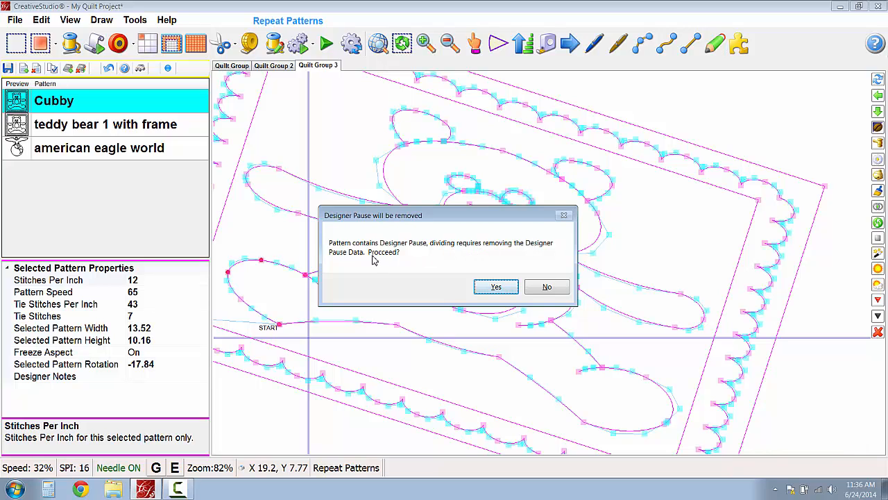
pyautogui.click(492, 289)
pyautogui.scroll(-1, 310, 308)
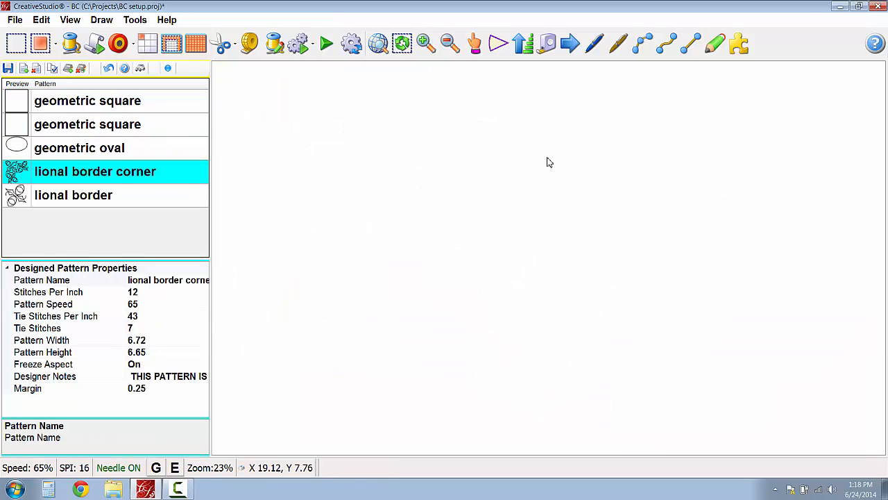
# - Use Border Corner to place lional border corner with lional border between the two boundaries, and set the Quilt Length to 30
pyautogui.click(172, 45)
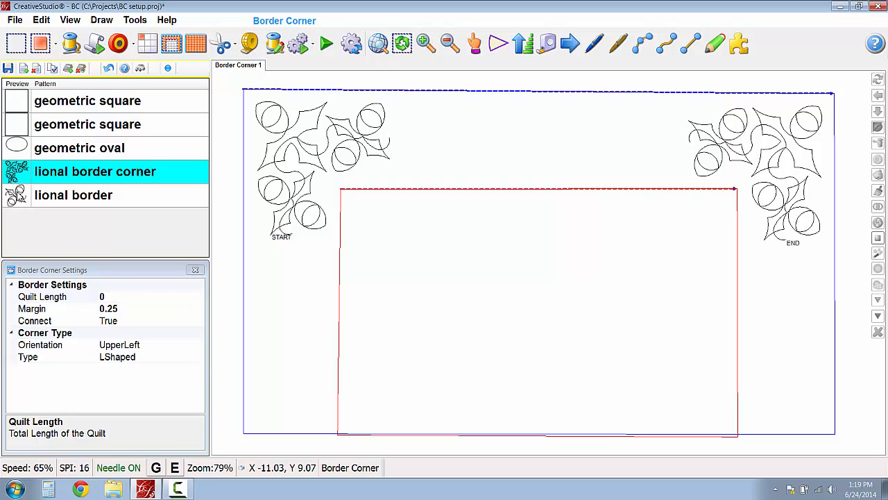
pyautogui.keyDown('ctrl'); pyautogui.click(17, 194); pyautogui.keyUp('ctrl')
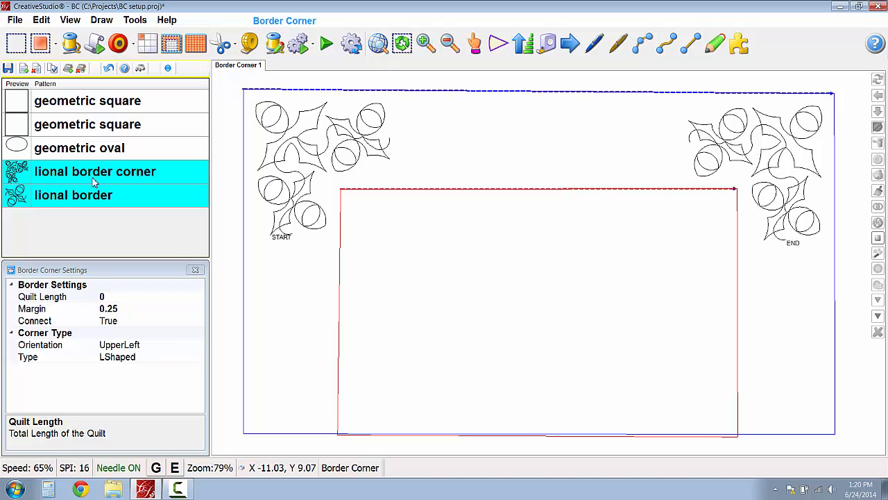
pyautogui.click(40, 42)
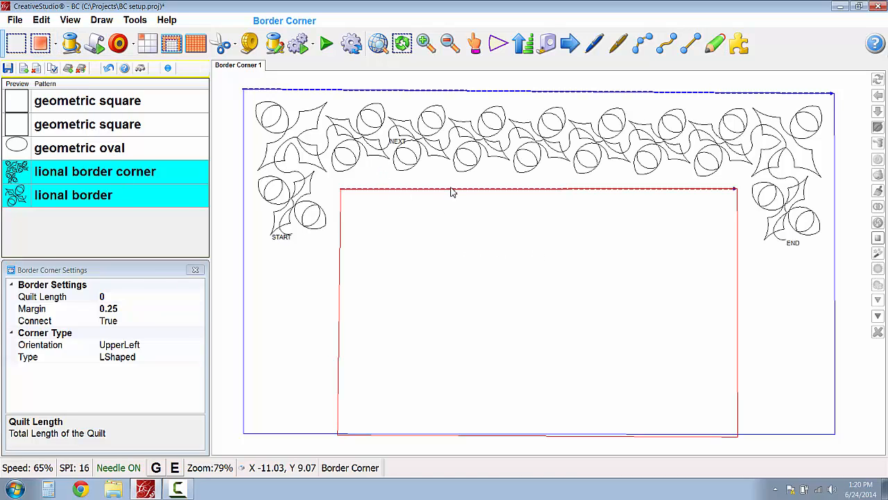
pyautogui.click(109, 298)
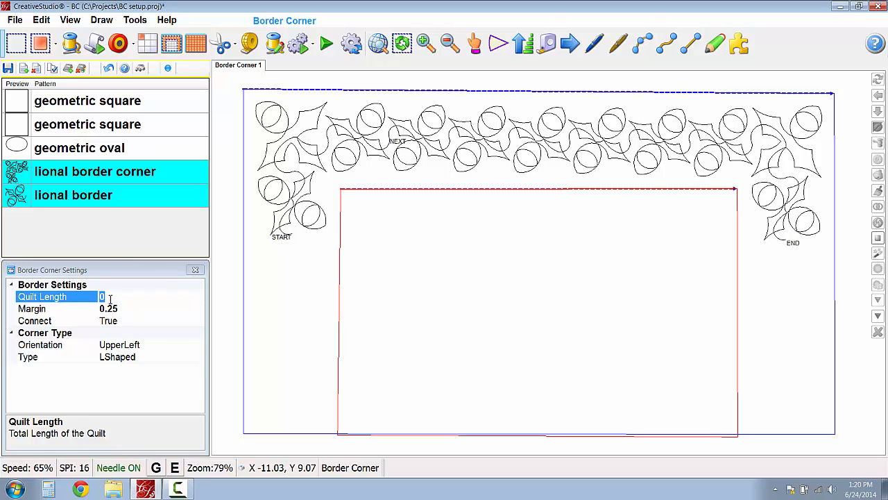
pyautogui.write('30')
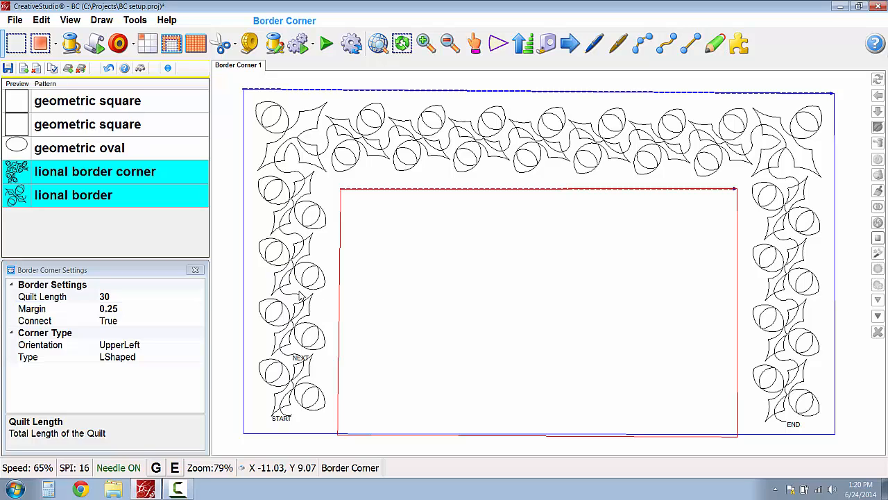
# - Try a border margin of 0, then set the margin back to 0.25
pyautogui.click(125, 309)
pyautogui.write('0')
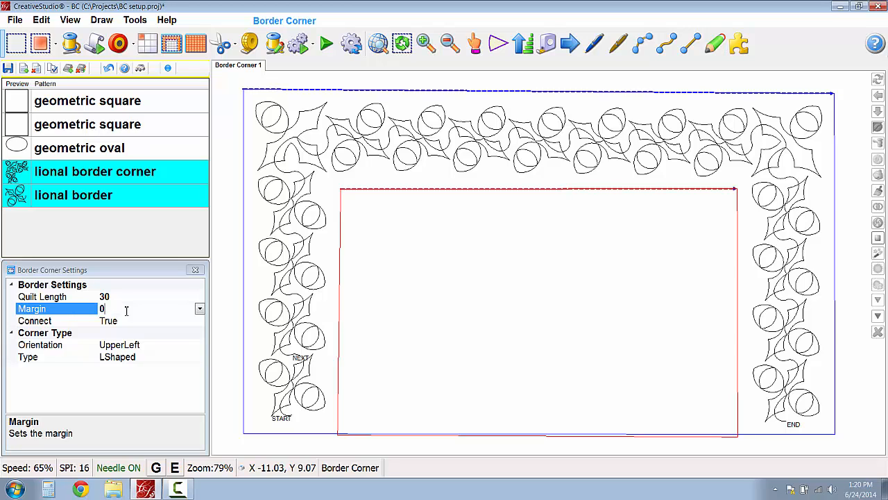
pyautogui.press('Return')
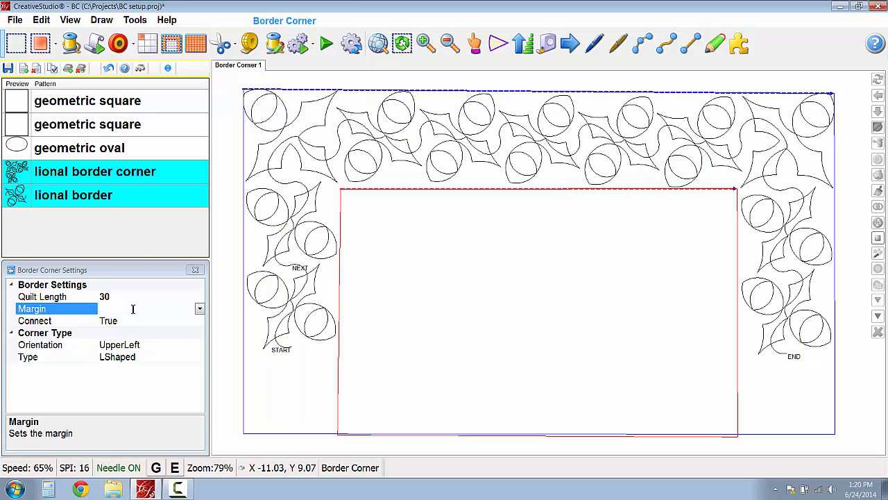
pyautogui.write('.25')
pyautogui.press('Return')
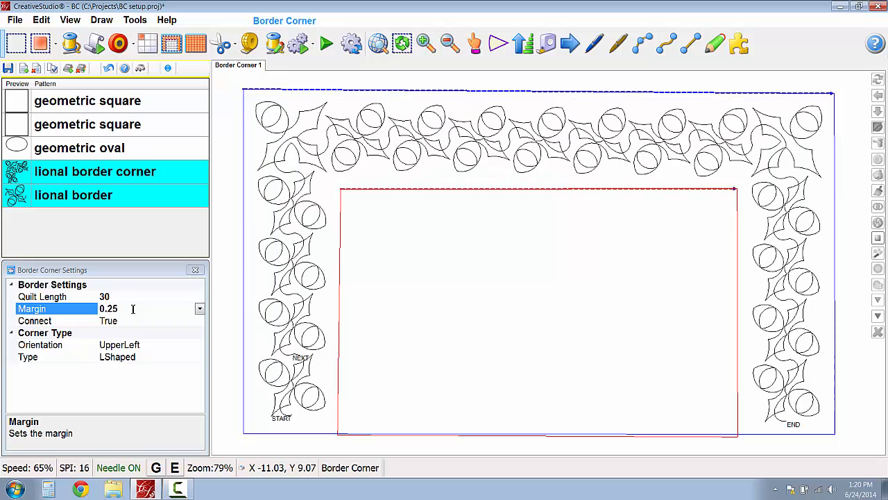
# - Review the available corner Orientation and Type options, then close the Border Corner settings
pyautogui.click(169, 344)
pyautogui.click(199, 345)
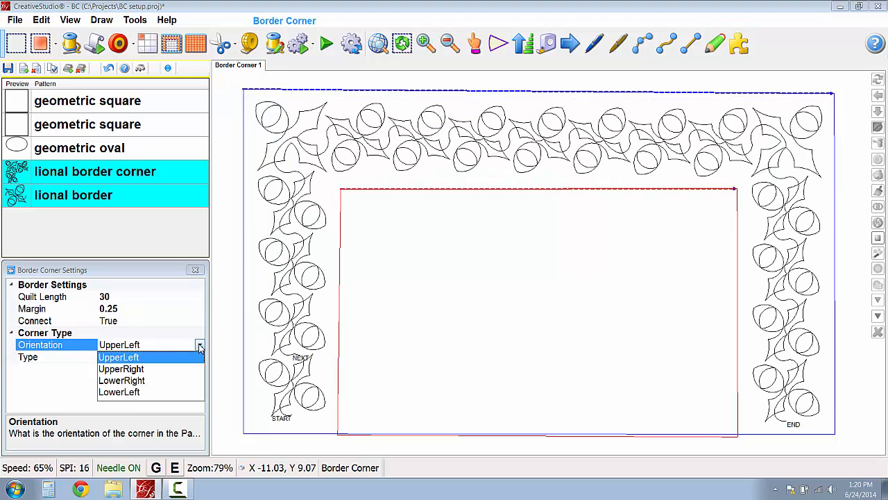
pyautogui.click(199, 347)
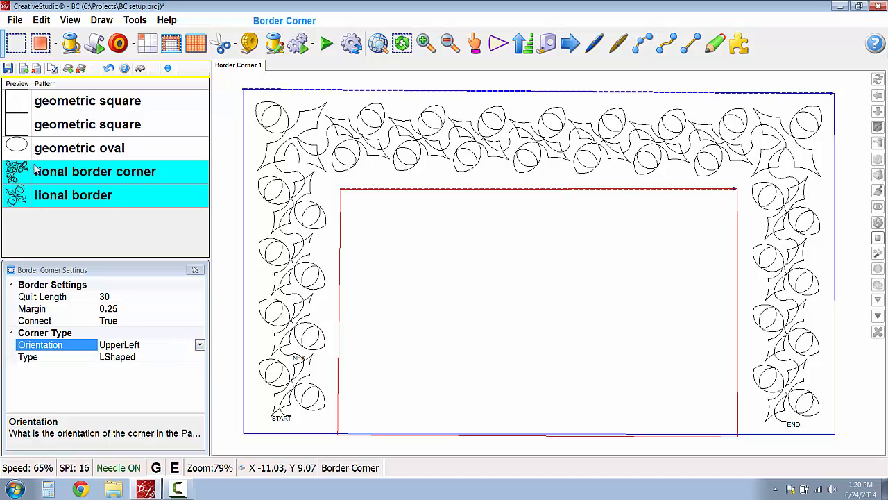
pyautogui.click(158, 358)
pyautogui.click(272, 336)
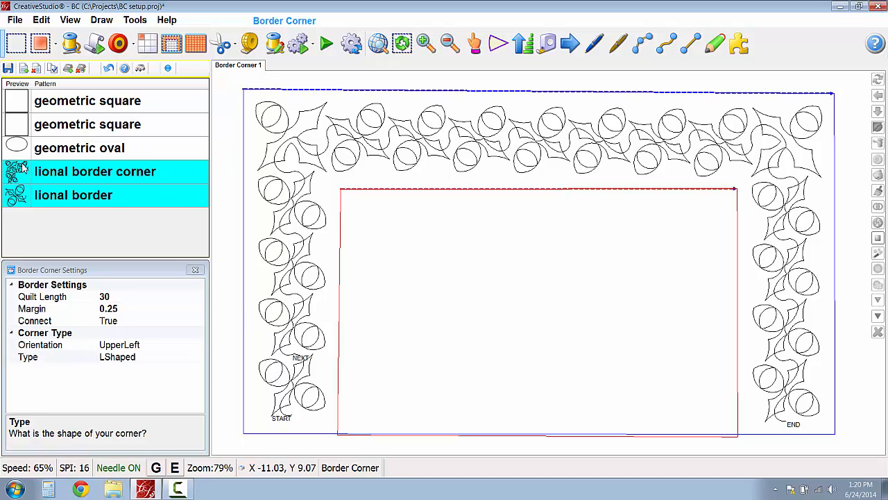
pyautogui.click(199, 359)
pyautogui.click(201, 358)
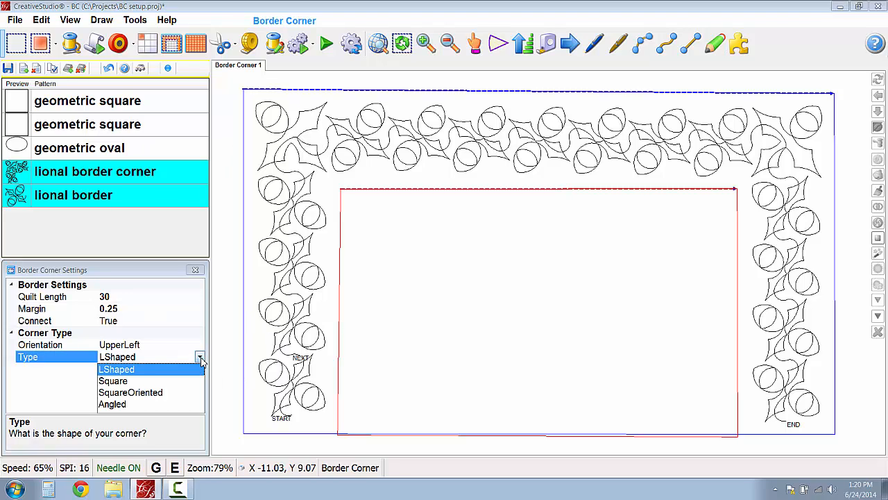
pyautogui.click(200, 358)
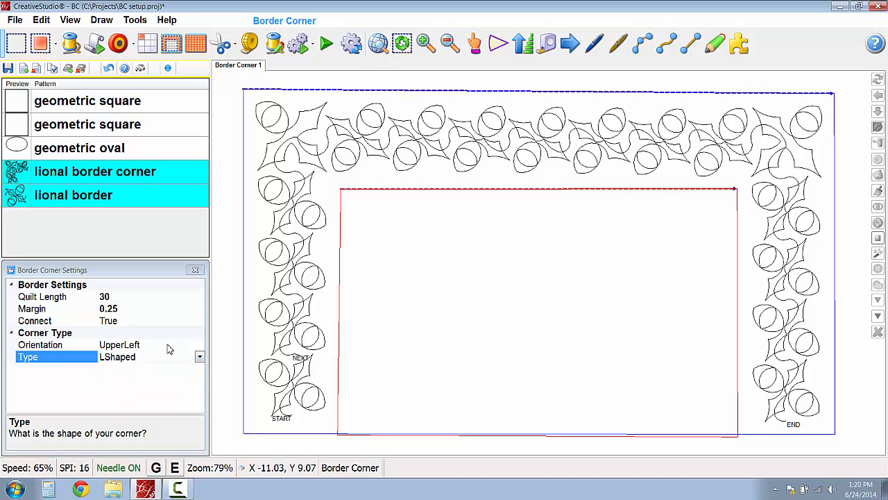
pyautogui.click(139, 299)
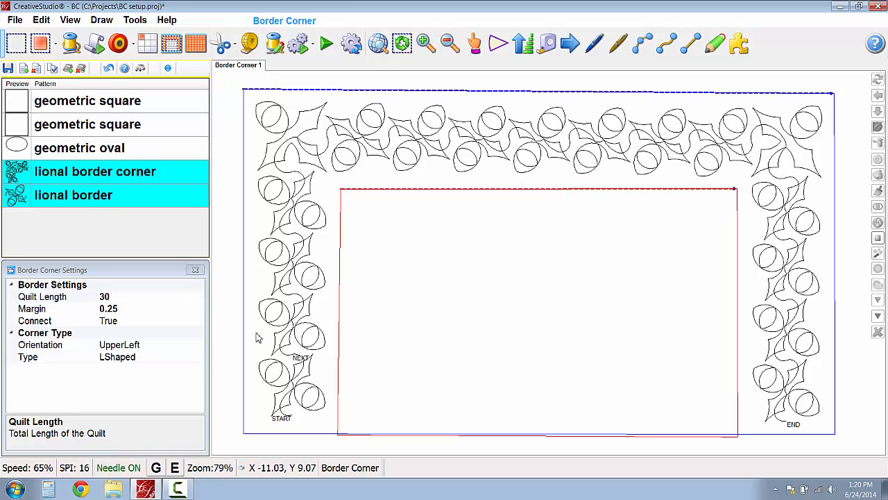
pyautogui.click(196, 271)
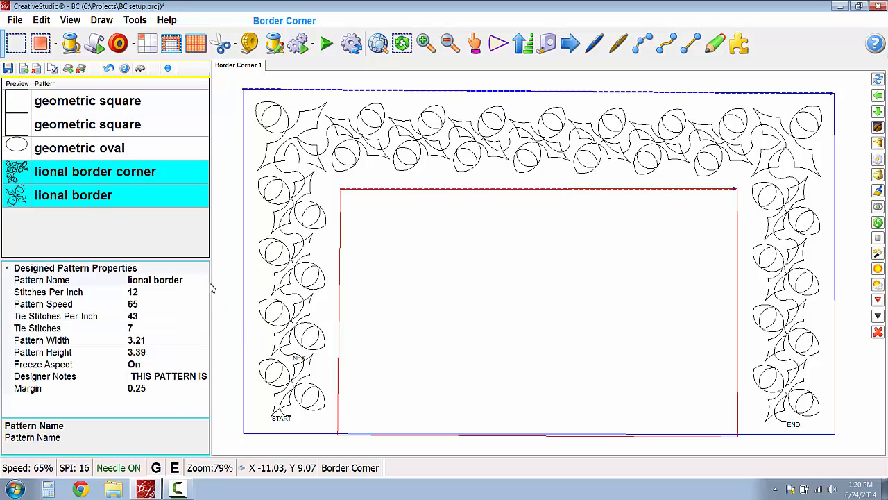
# - Select individual border repeats on the top and left sides and the upper-left corner pattern to compare their width and height
pyautogui.click(430, 149)
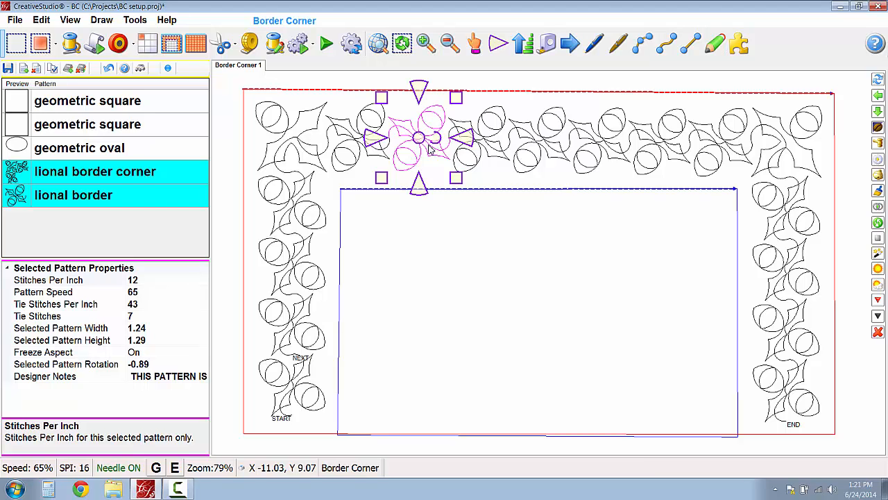
pyautogui.click(161, 331)
pyautogui.click(157, 340)
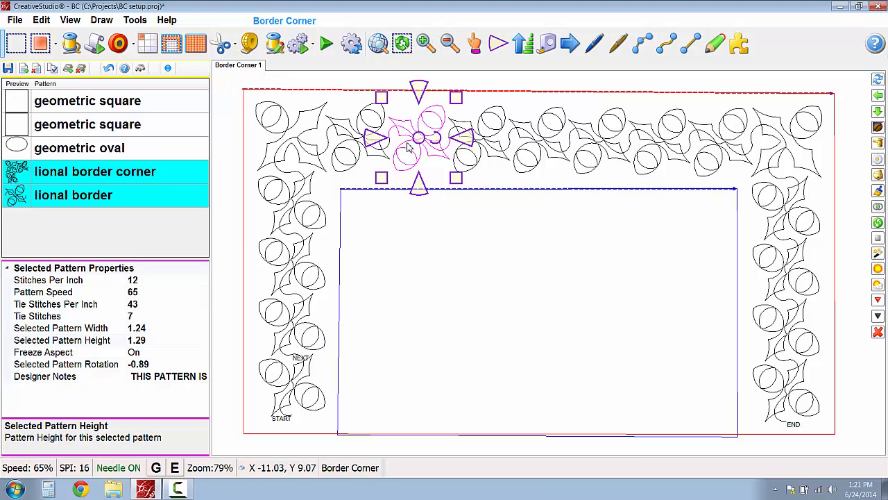
pyautogui.click(293, 335)
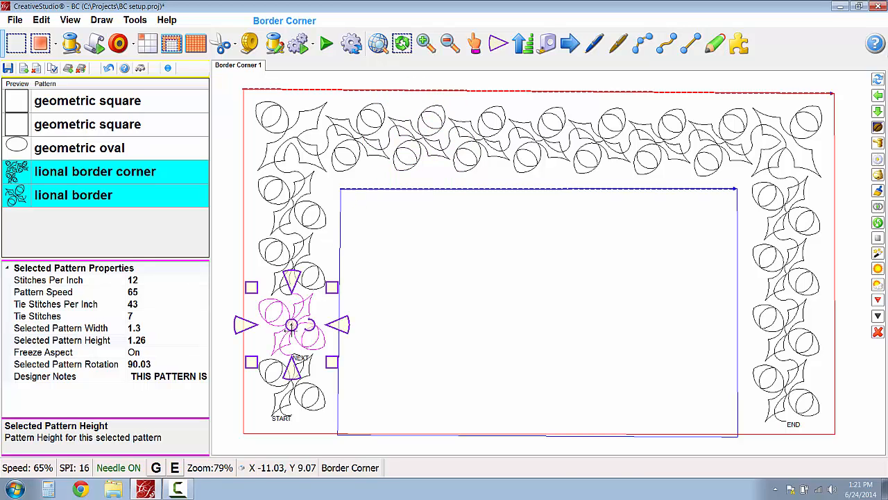
pyautogui.click(152, 340)
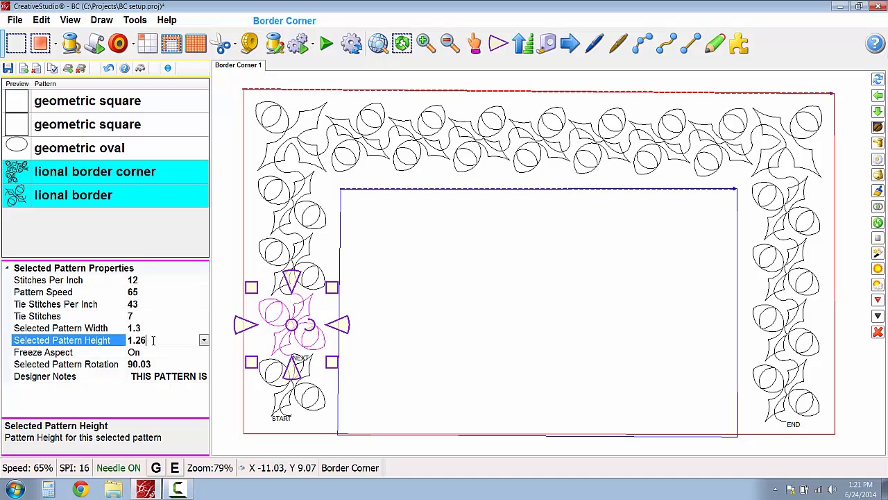
pyautogui.moveTo(154, 341); pyautogui.dragTo(118, 341)
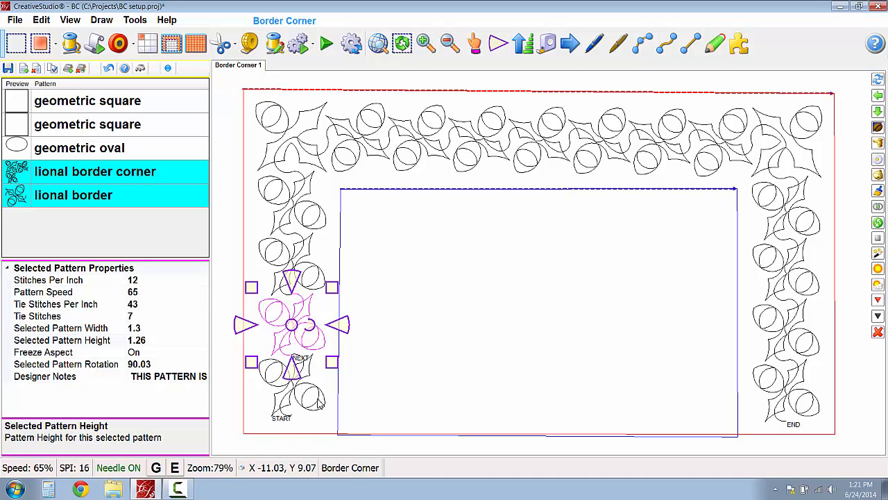
pyautogui.click(324, 129)
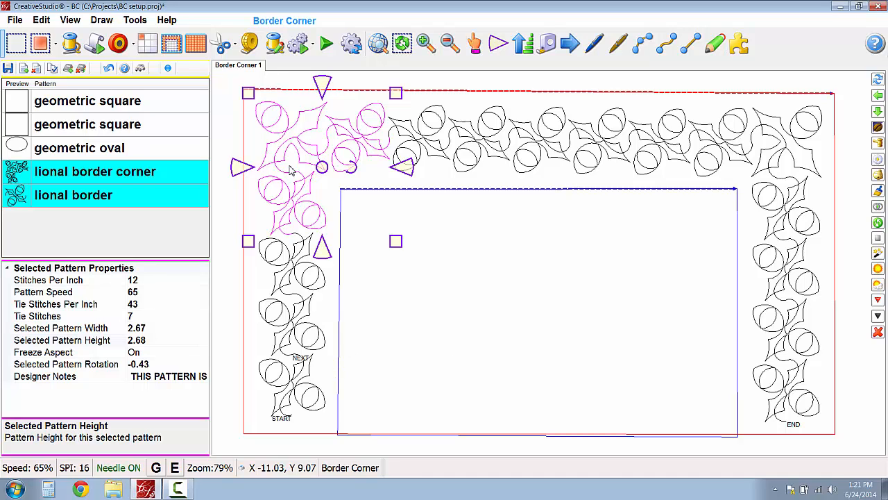
pyautogui.click(415, 360)
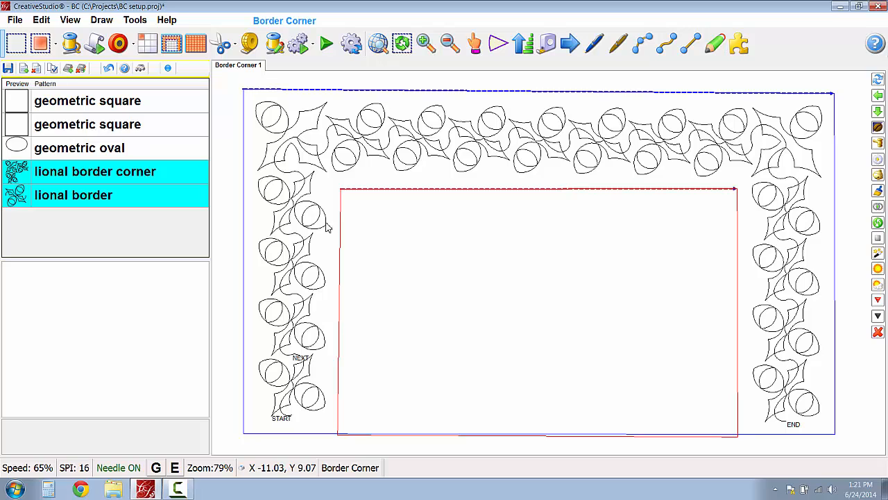
pyautogui.click(312, 287)
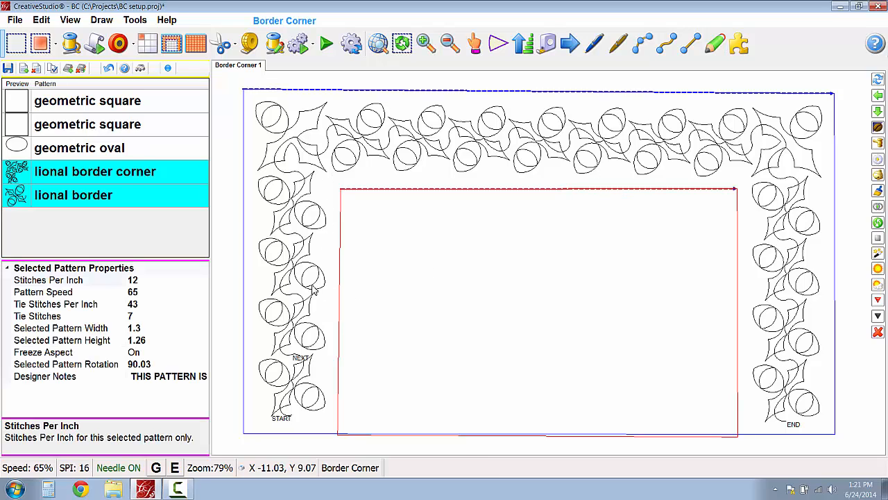
pyautogui.click(284, 340)
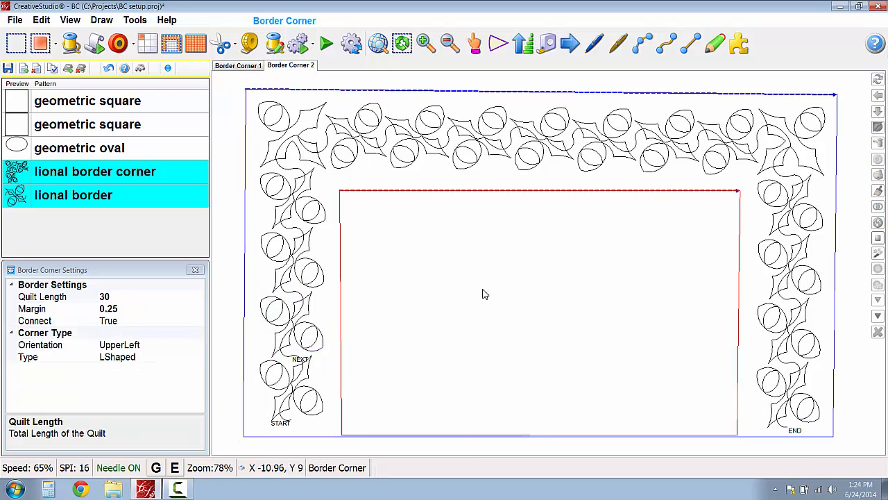
# - Turn off connecting the corner to the border by setting Connect to False in the Border Corner settings
pyautogui.click(133, 322)
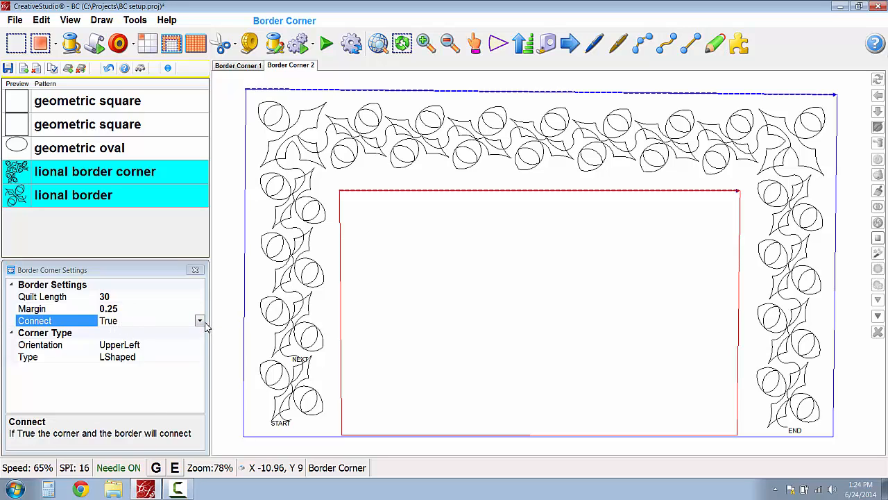
pyautogui.moveTo(153, 414); pyautogui.dragTo(152, 393)
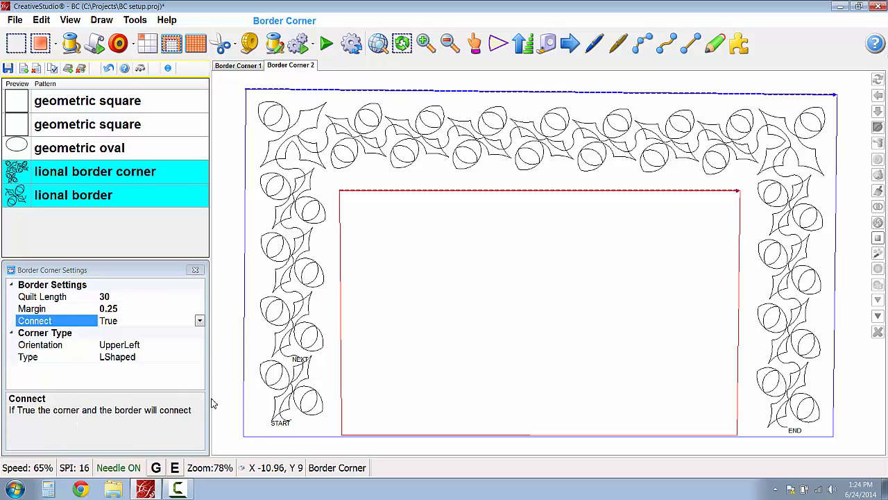
pyautogui.click(189, 321)
pyautogui.click(199, 322)
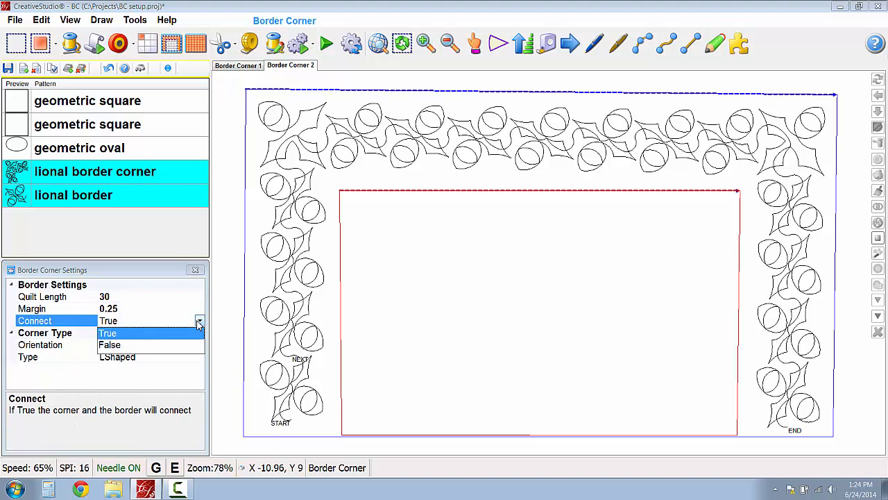
pyautogui.click(165, 345)
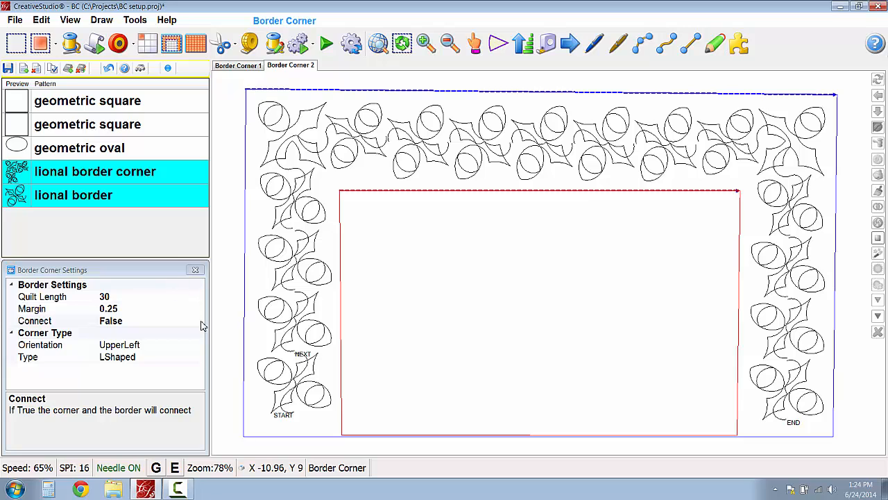
# - Refill the border between the two boundaries using geometric oval as the corner and geometric square as the border pattern
pyautogui.click(19, 131)
pyautogui.click(20, 133)
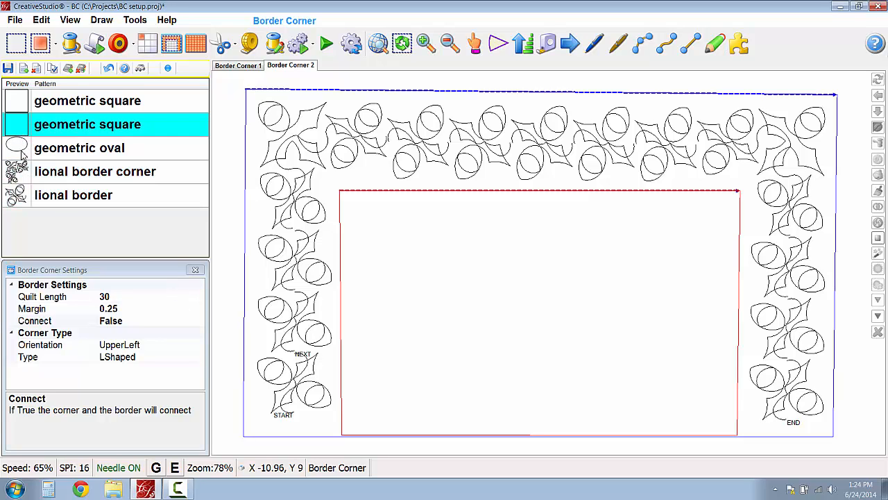
pyautogui.click(22, 151)
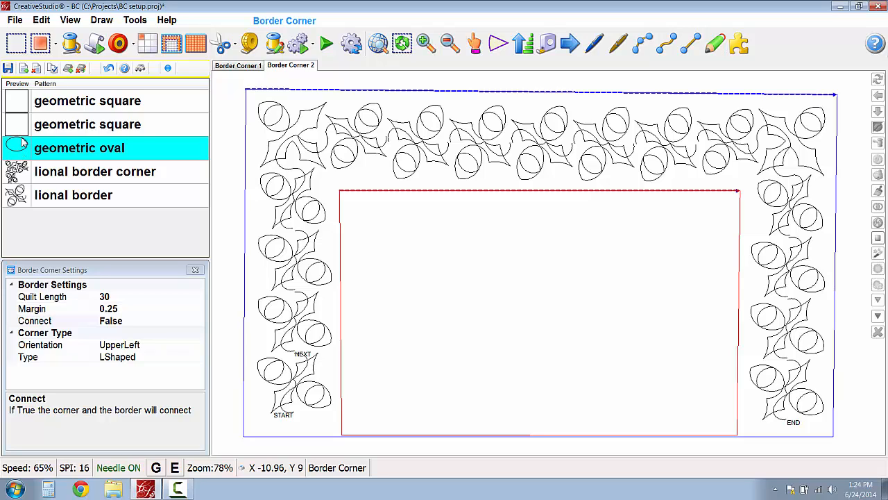
pyautogui.keyDown('ctrl'); pyautogui.click(23, 132); pyautogui.keyUp('ctrl')
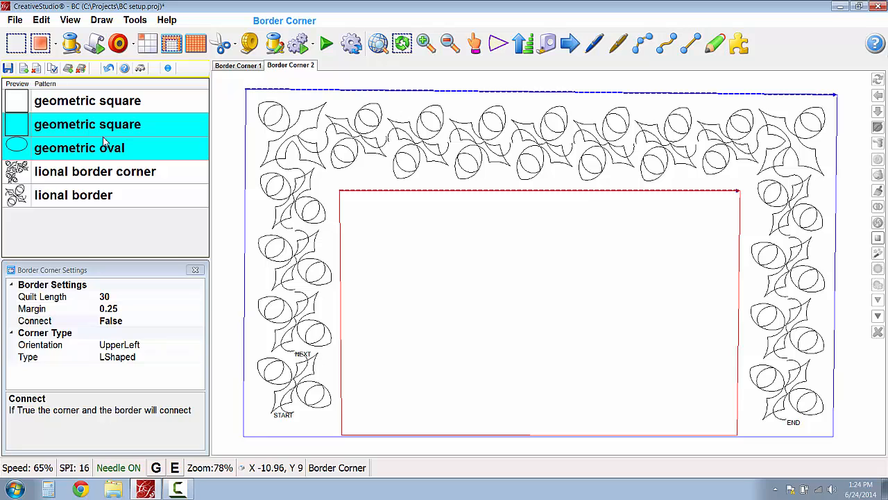
pyautogui.click(39, 43)
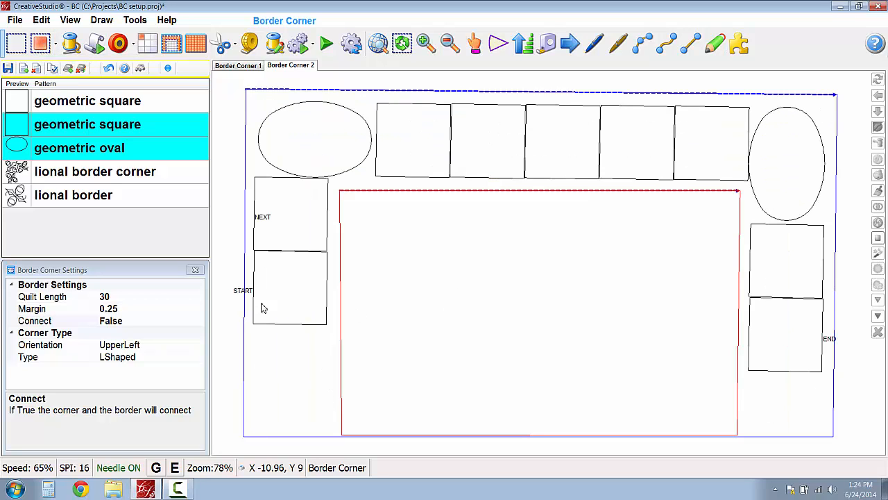
# - Check the corner Orientation setting and set the corner Type to Square for the oval corners
pyautogui.click(184, 349)
pyautogui.click(199, 347)
pyautogui.click(200, 347)
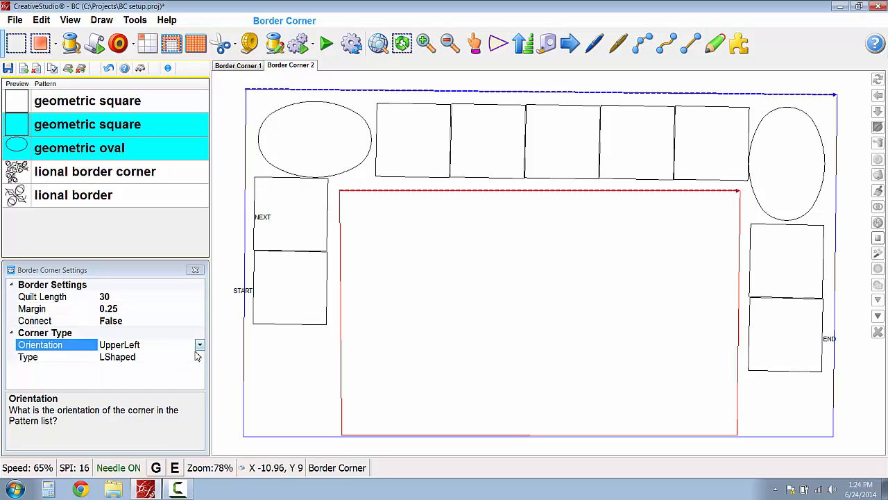
pyautogui.click(199, 357)
pyautogui.click(200, 357)
pyautogui.click(113, 381)
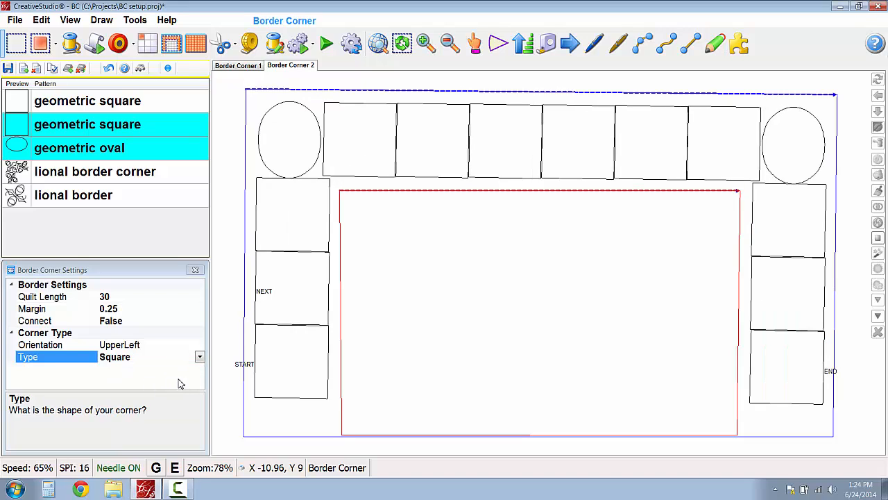
# - Leave Connect at False and set the corner Type to SquareOriented
pyautogui.click(161, 325)
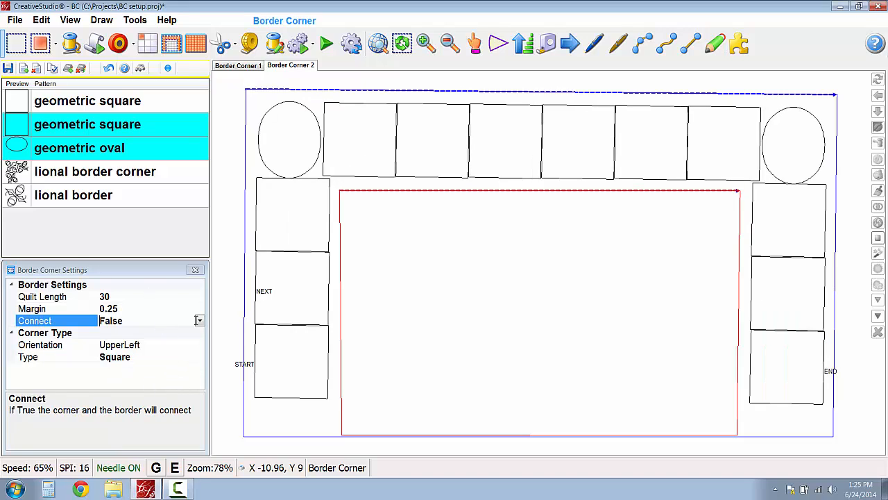
pyautogui.click(200, 321)
pyautogui.click(141, 340)
pyautogui.click(200, 359)
pyautogui.click(199, 358)
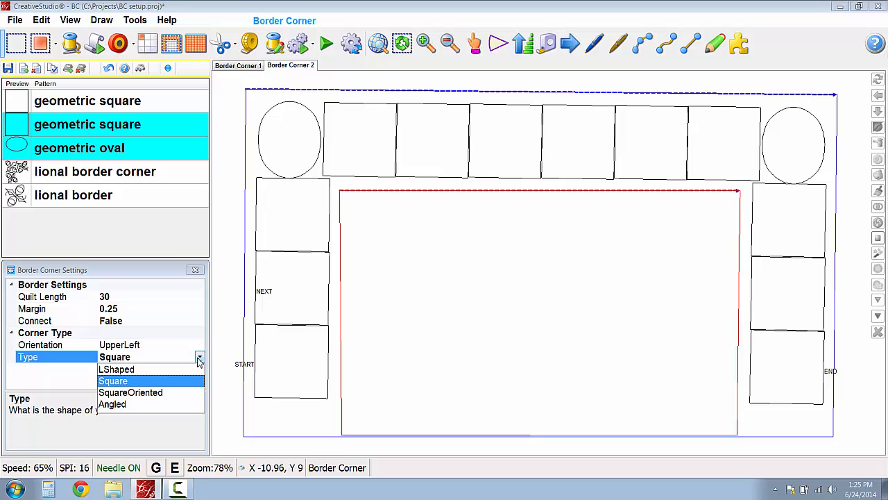
pyautogui.click(159, 394)
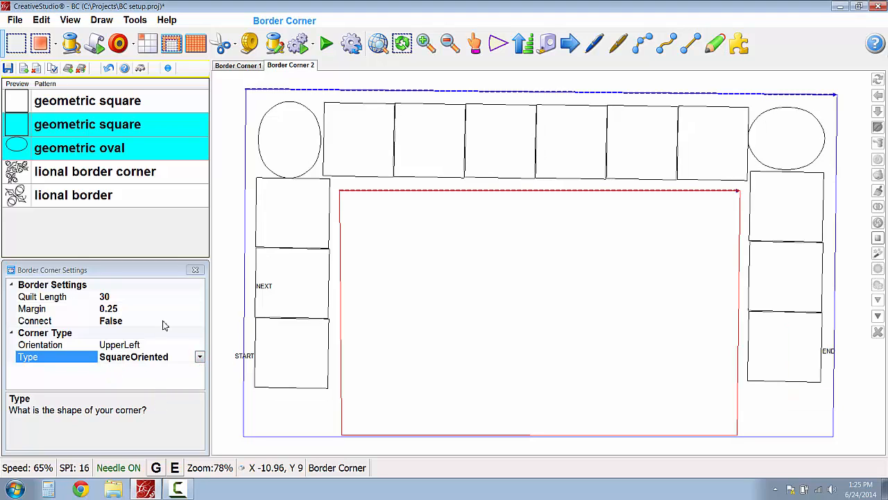
# - Refill the border with geometric square corners and geometric oval repeats, and set the corner Type to Angled
pyautogui.click(50, 104)
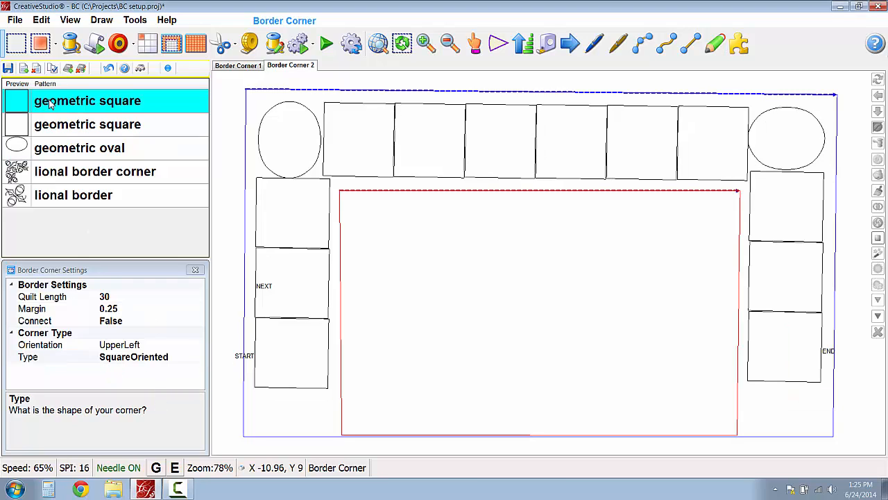
pyautogui.keyDown('ctrl'); pyautogui.click(22, 151); pyautogui.keyUp('ctrl')
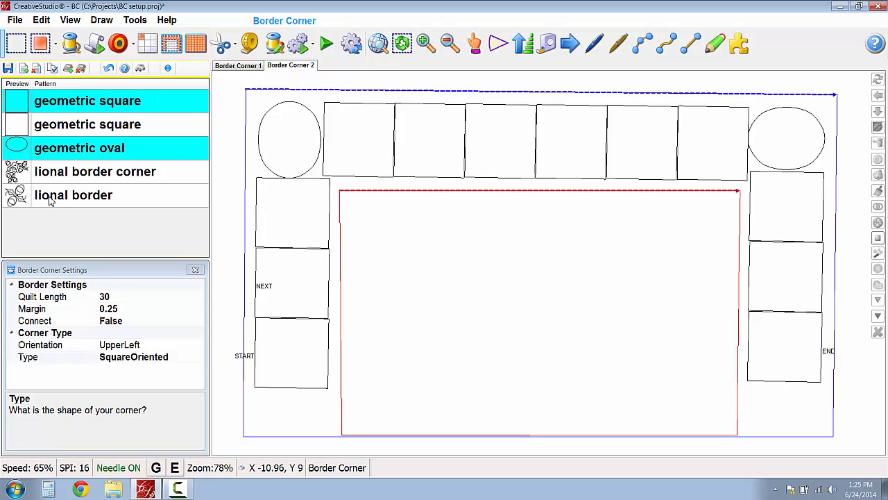
pyautogui.click(37, 68)
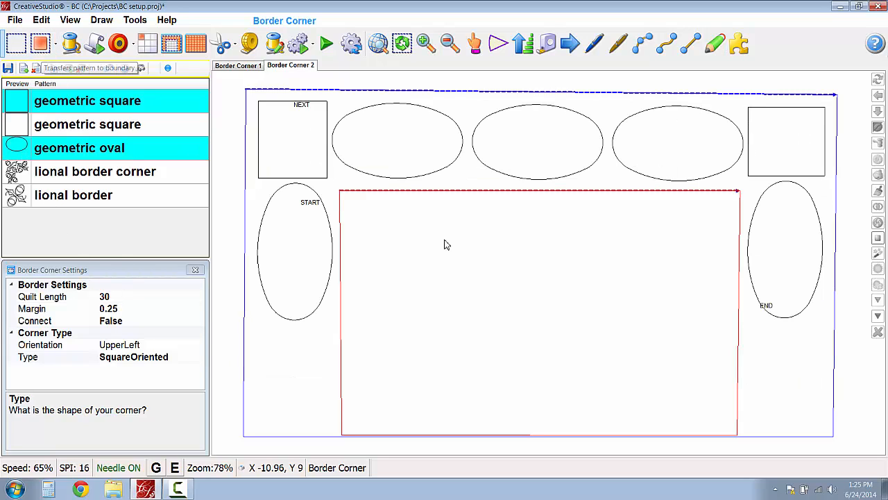
pyautogui.click(203, 358)
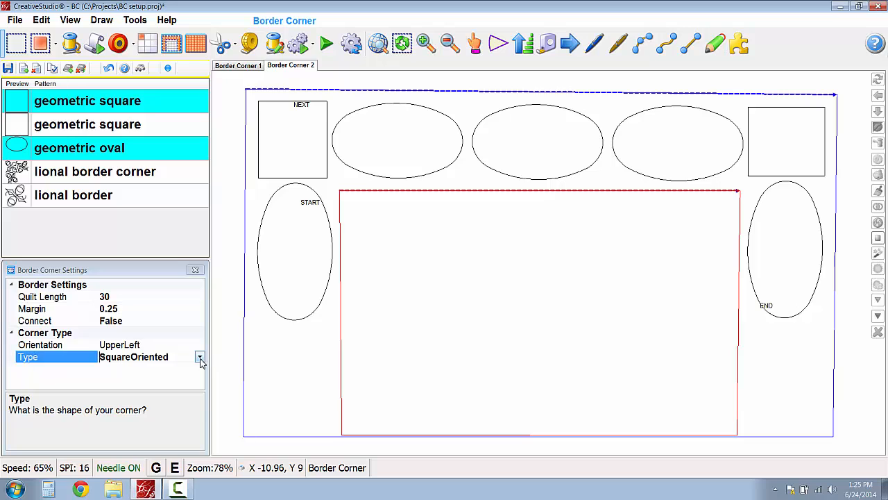
pyautogui.click(200, 356)
pyautogui.click(132, 405)
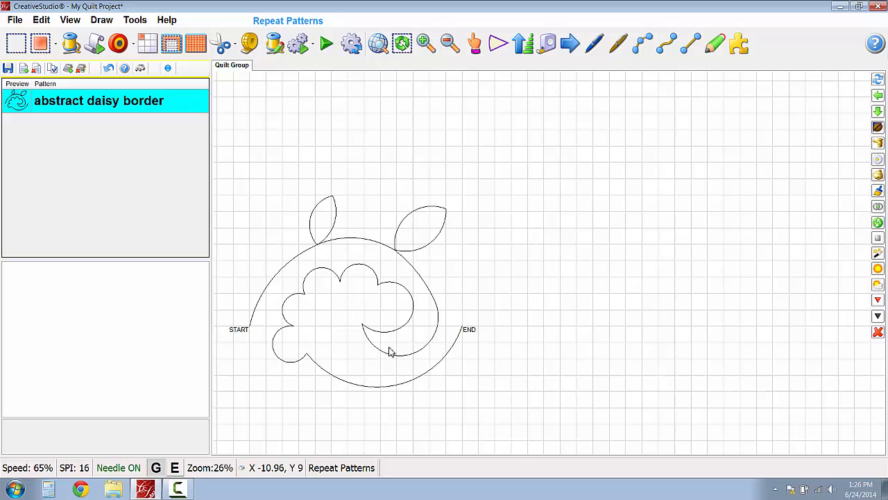
# - Mirror the abstract daisy border pattern across a vertical line drawn upward from its end point, and deselect it
pyautogui.rightClick(389, 348)
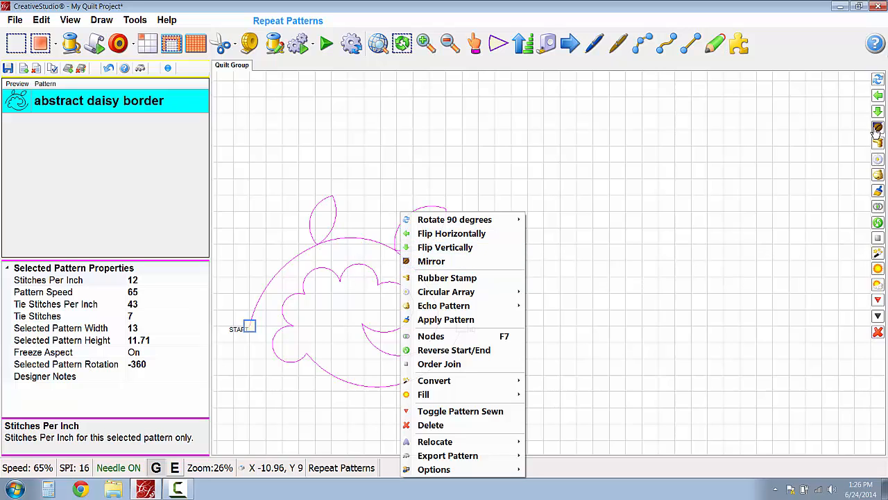
pyautogui.click(467, 262)
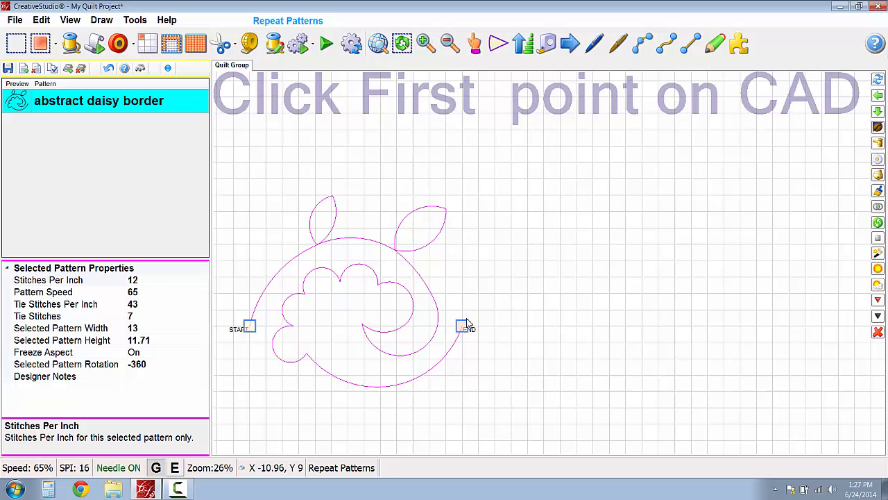
pyautogui.click(463, 248)
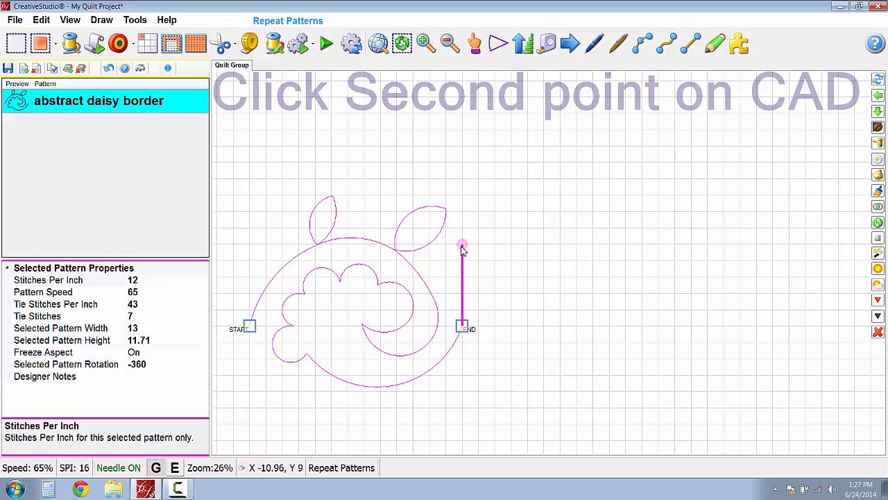
pyautogui.click(463, 250)
pyautogui.scroll(-1, 524, 295)
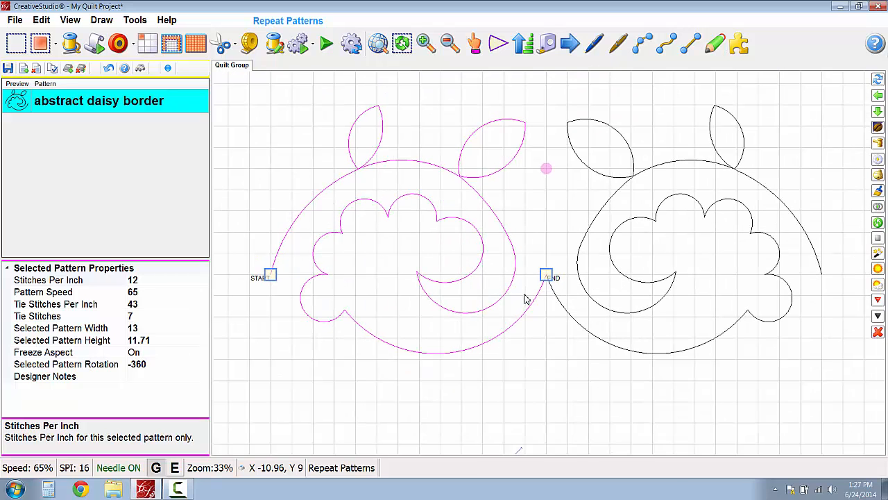
pyautogui.rightClick(541, 326)
pyautogui.click(546, 139)
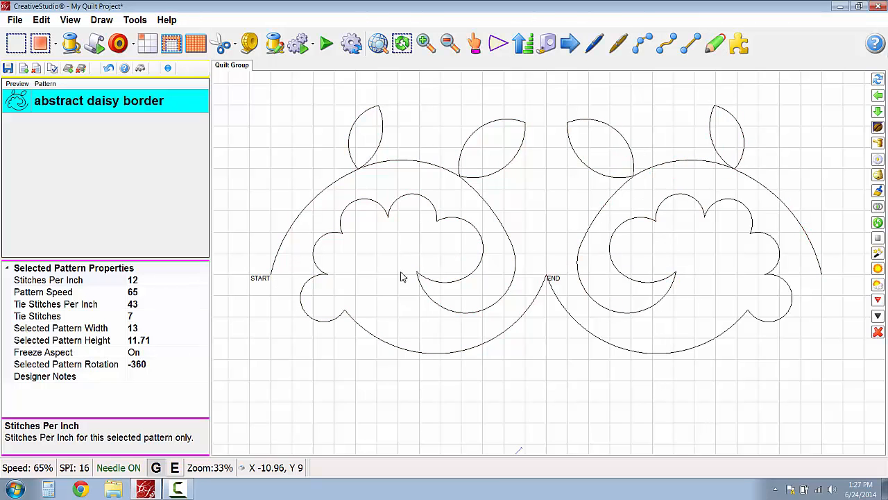
# - Apply Order Join to the original daisy pattern and its mirrored copy, starting from the original
pyautogui.scroll(-4, 496, 317)
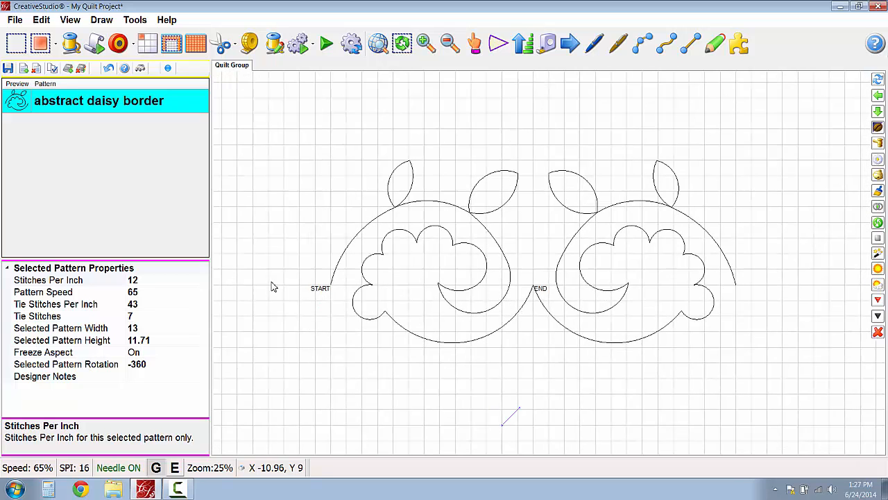
pyautogui.rightClick(337, 275)
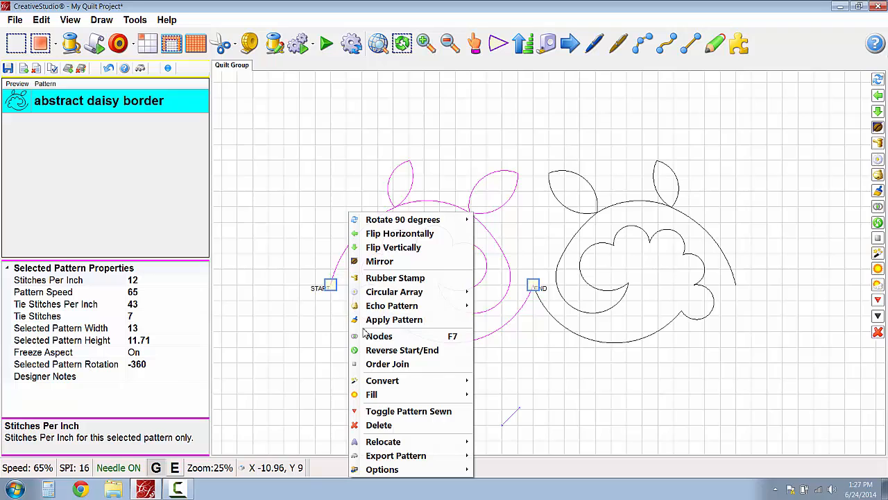
pyautogui.click(369, 365)
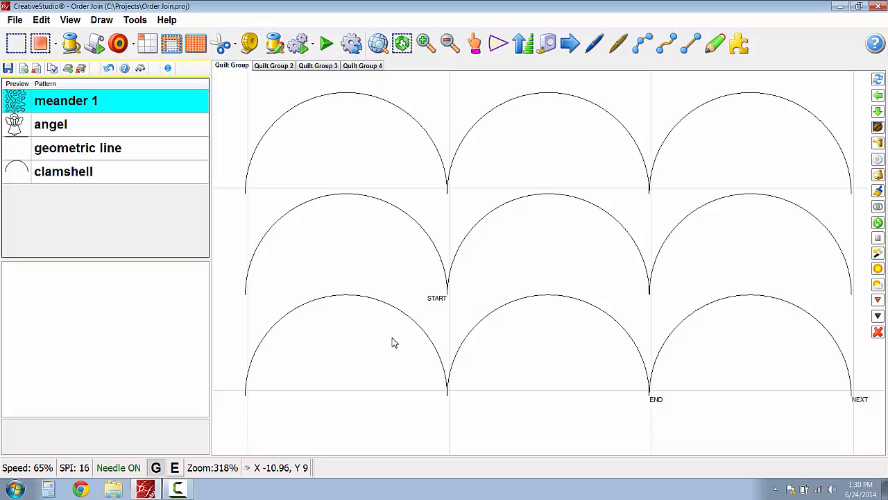
# - In the Order Join project, apply Order Join starting from the first clamshell at the left end of the lowest row
pyautogui.press('space')
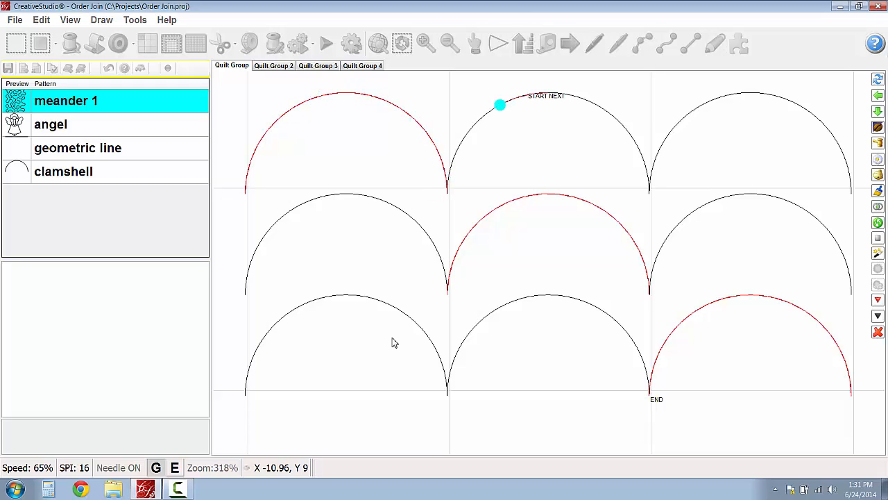
pyautogui.click(252, 388)
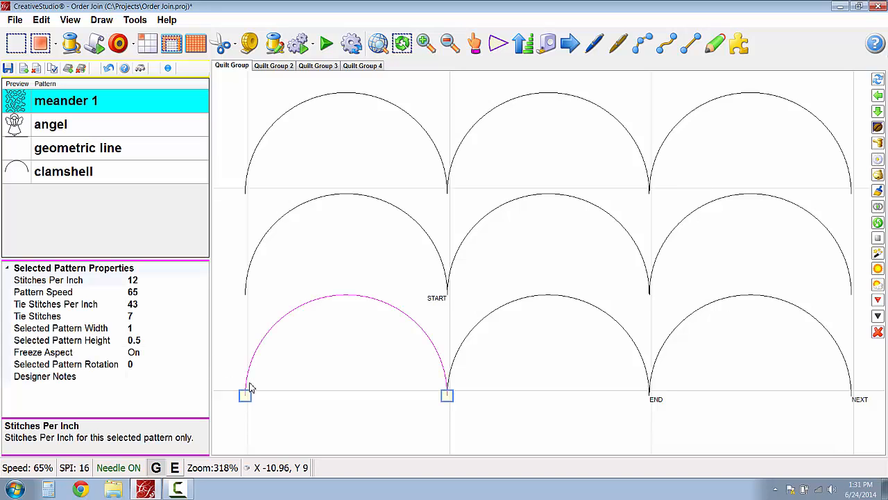
pyautogui.rightClick(250, 387)
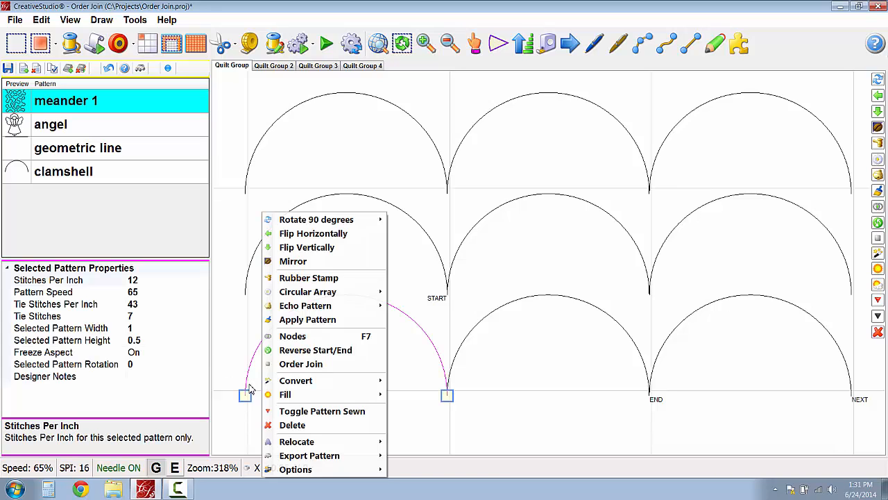
pyautogui.click(284, 363)
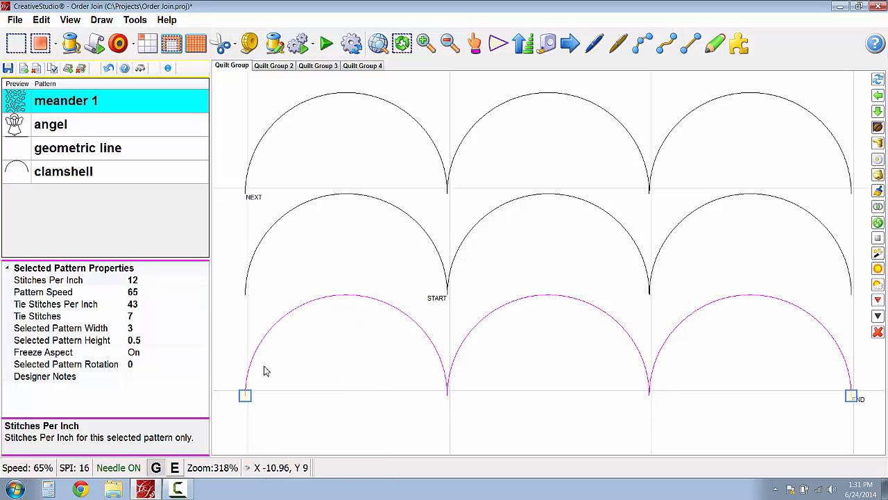
pyautogui.click(255, 354)
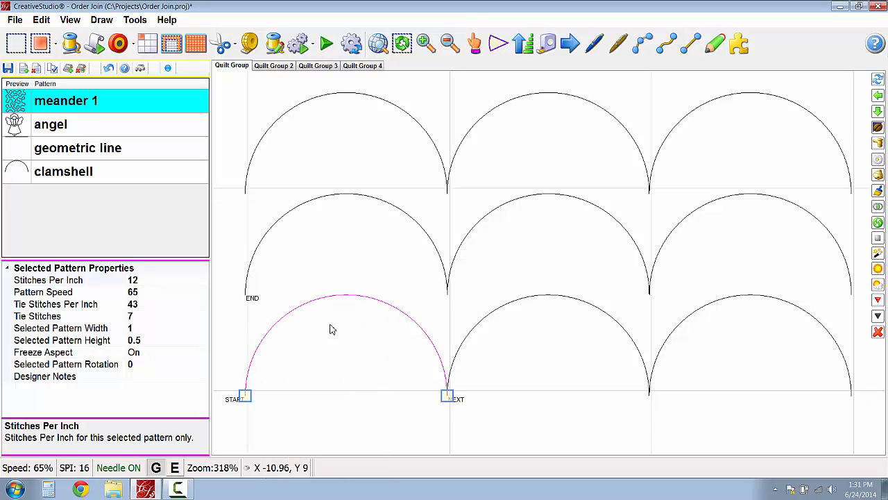
# - Apply Order Join to the clamshells starting from the left end of the middle row
pyautogui.click(251, 281)
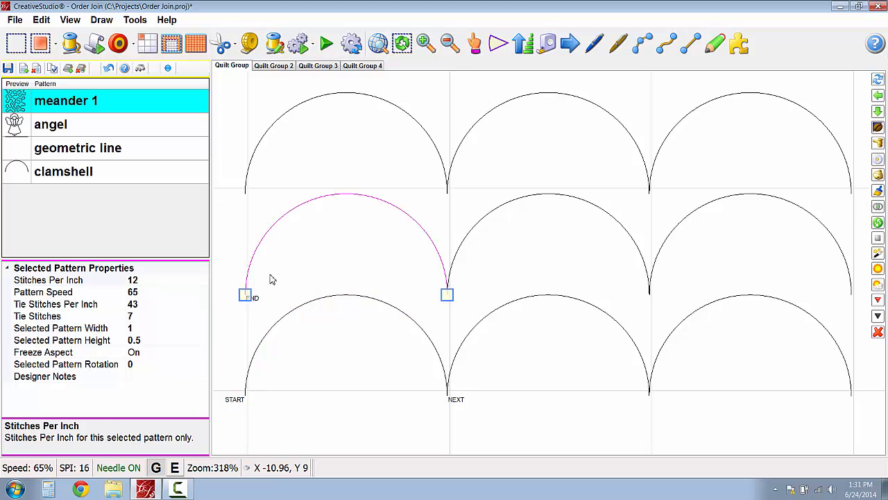
pyautogui.click(878, 242)
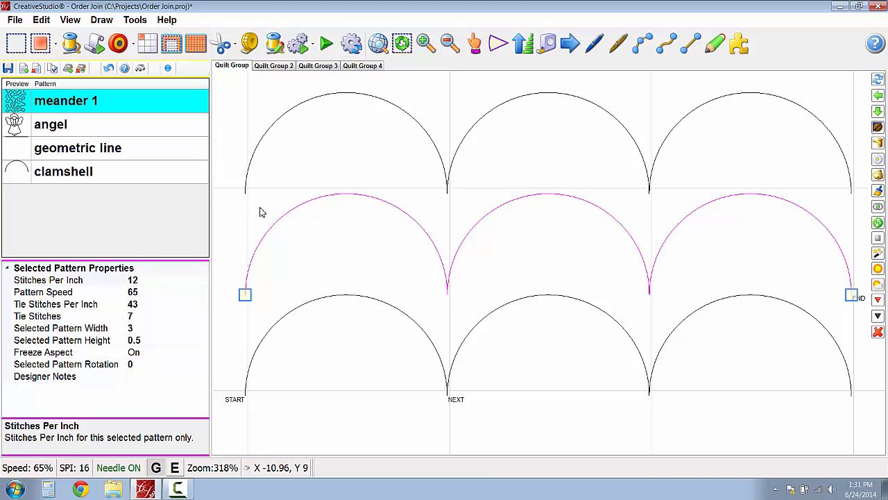
pyautogui.click(314, 195)
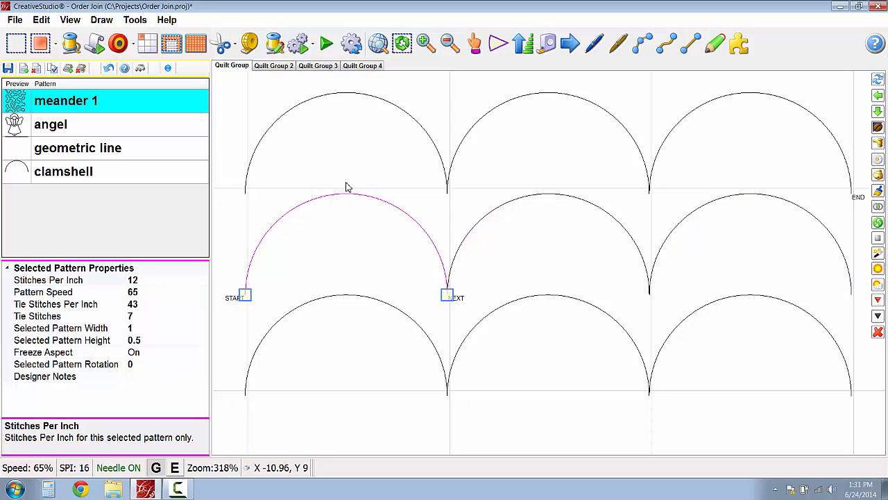
# - Apply Order Join starting from the left end of the uppermost clamshell row, and select the middle row's first clamshell
pyautogui.click(313, 184)
pyautogui.rightClick(250, 174)
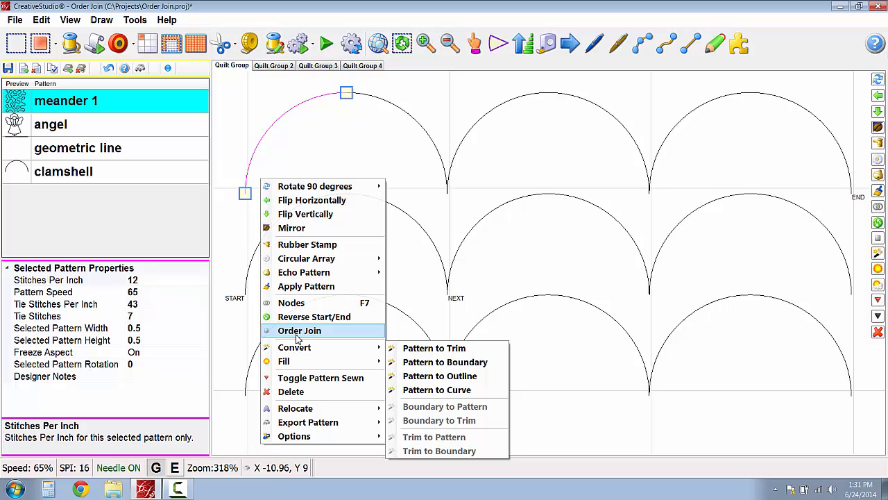
pyautogui.click(298, 330)
pyautogui.click(326, 219)
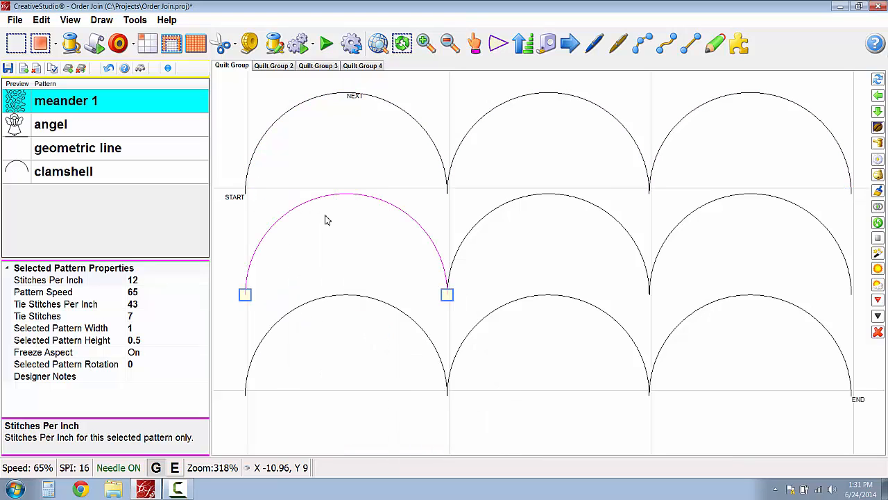
# - Select individual half-arc segments of the first two clamshells in the uppermost row to check how they are divided, and clear the selection
pyautogui.click(324, 160)
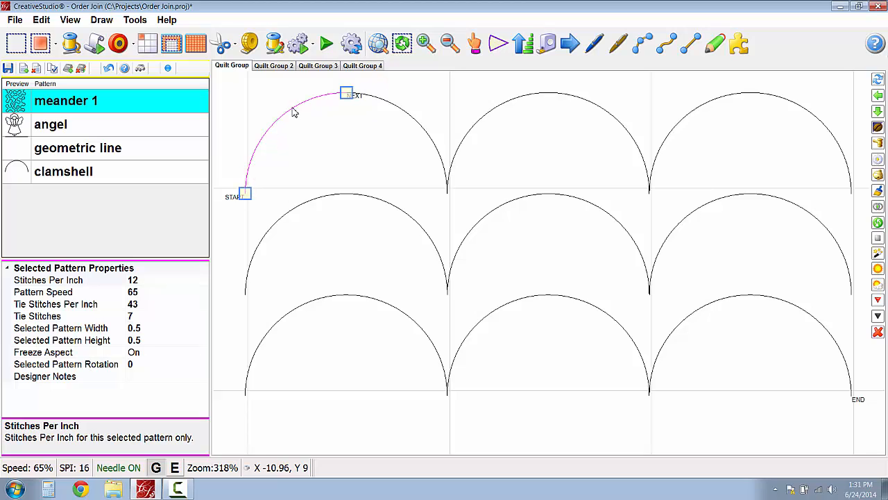
pyautogui.click(570, 158)
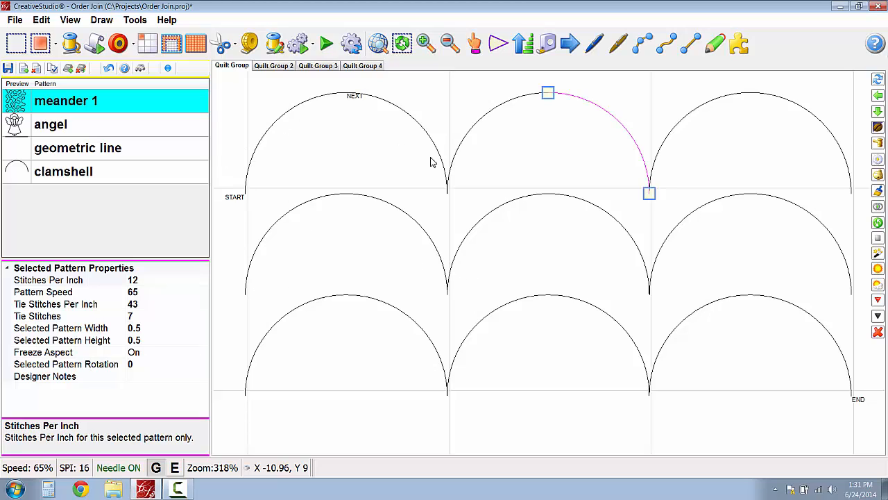
pyautogui.click(270, 111)
pyautogui.click(245, 116)
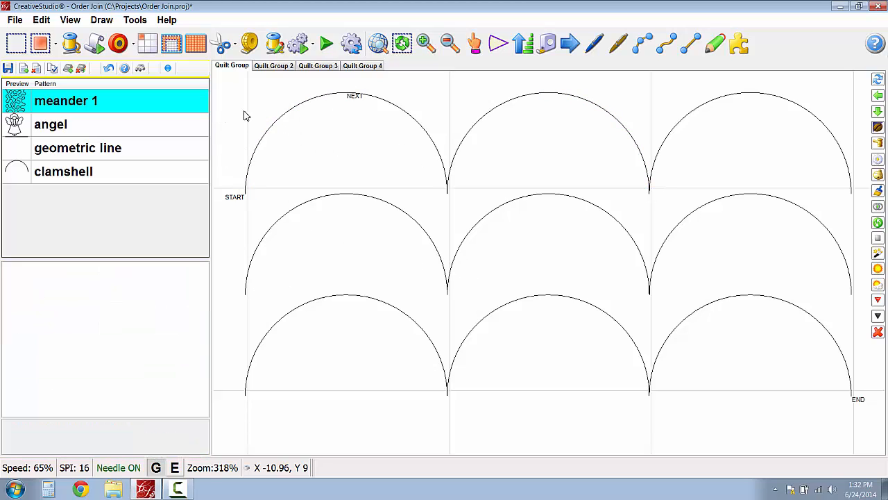
# - In Quilt Group 3, apply Order Join to the angel starting from the centre of its feet
pyautogui.press('space')
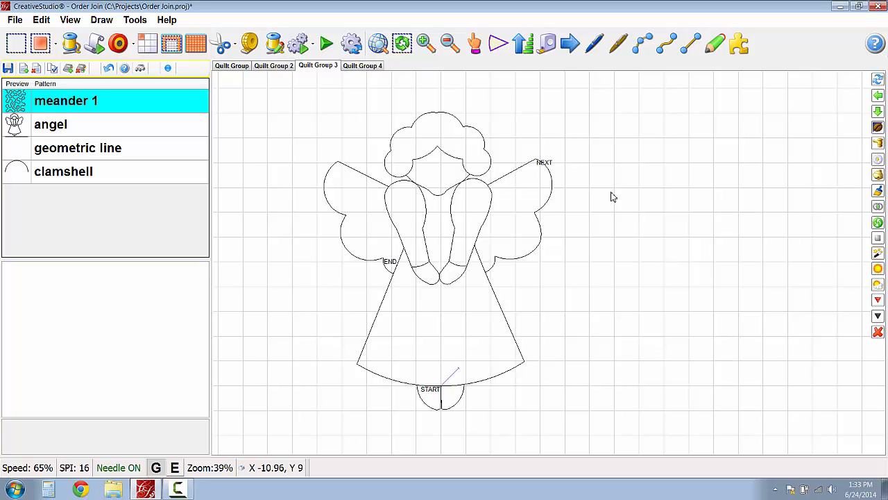
pyautogui.press('F5')
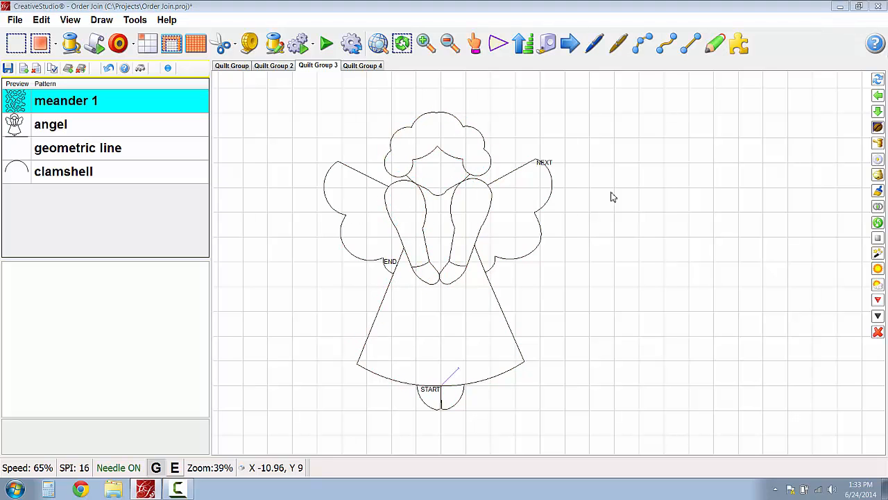
pyautogui.scroll(2, 440, 399)
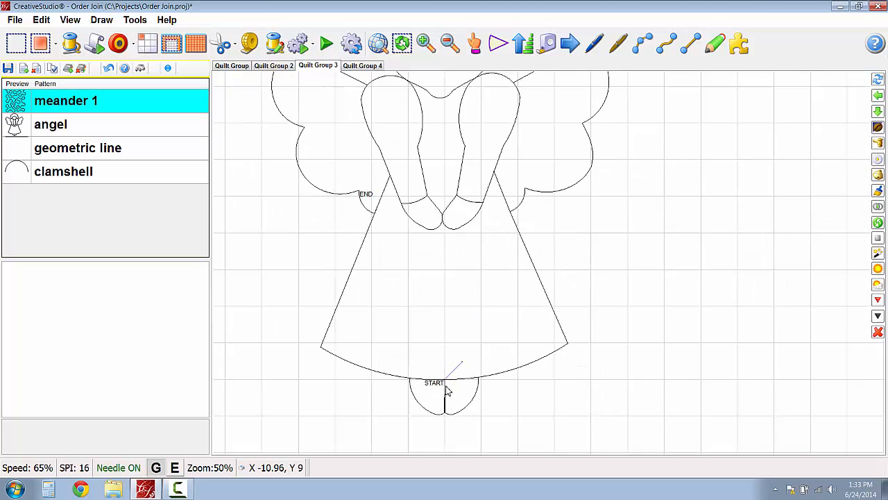
pyautogui.scroll(3, 448, 391)
pyautogui.rightClick(452, 382)
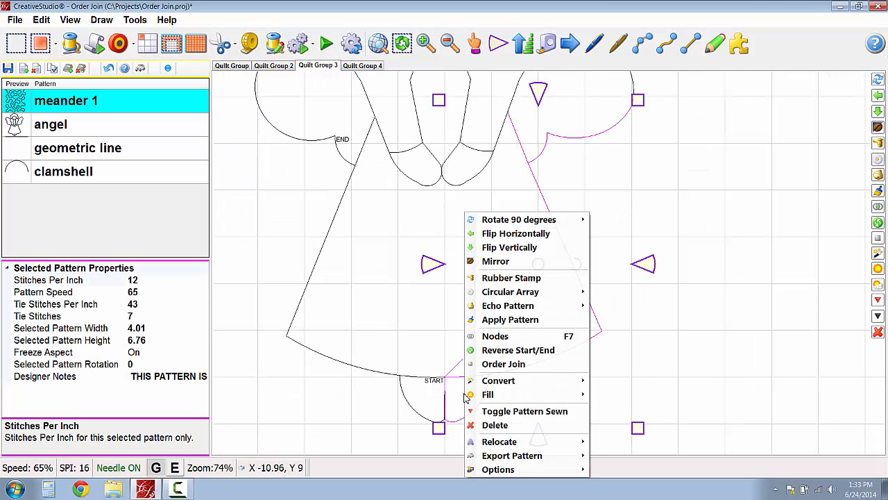
pyautogui.click(503, 364)
pyautogui.scroll(-2, 509, 387)
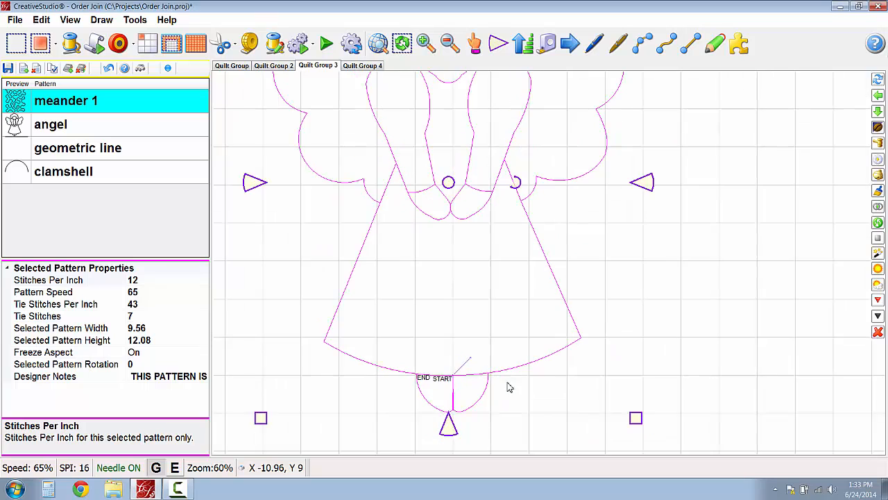
pyautogui.scroll(-3, 532, 391)
# - Combine the joined angel segments with Combine Group
pyautogui.rightClick(530, 332)
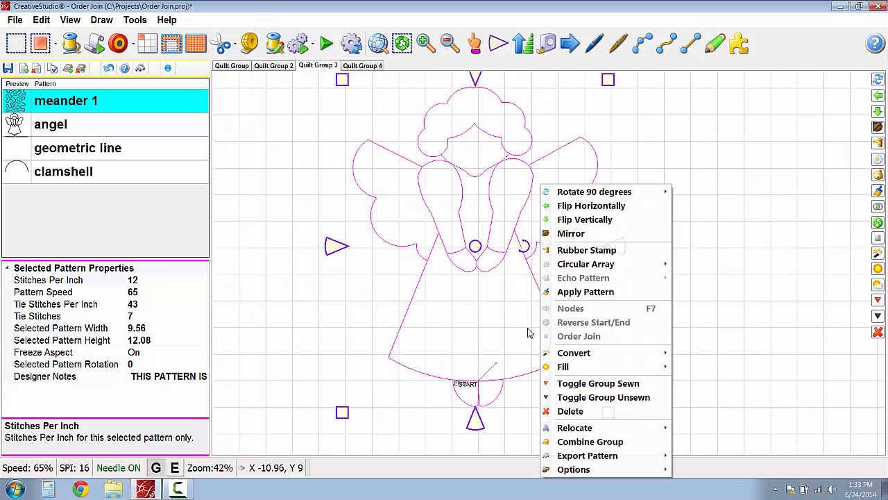
pyautogui.click(583, 442)
pyautogui.scroll(-1, 654, 339)
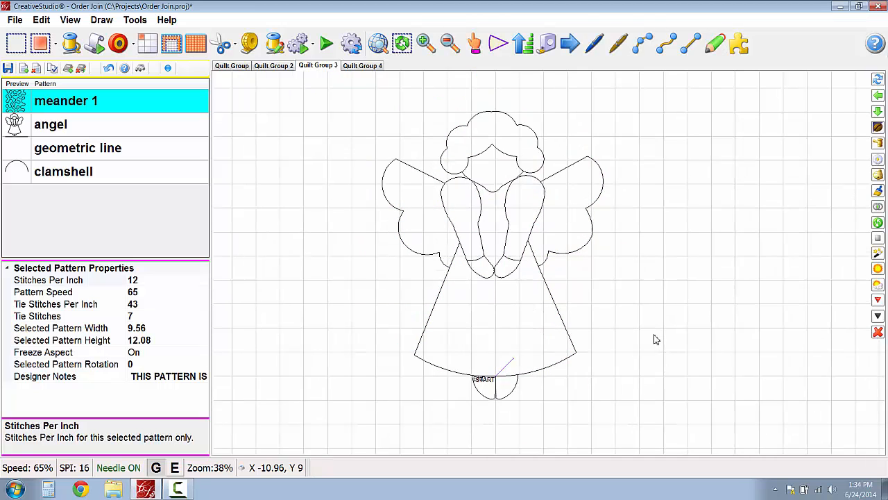
# - In Quilt Group 4, measure the two gaps between the meander's curve ends, and leave the measuring tool
pyautogui.press('space')
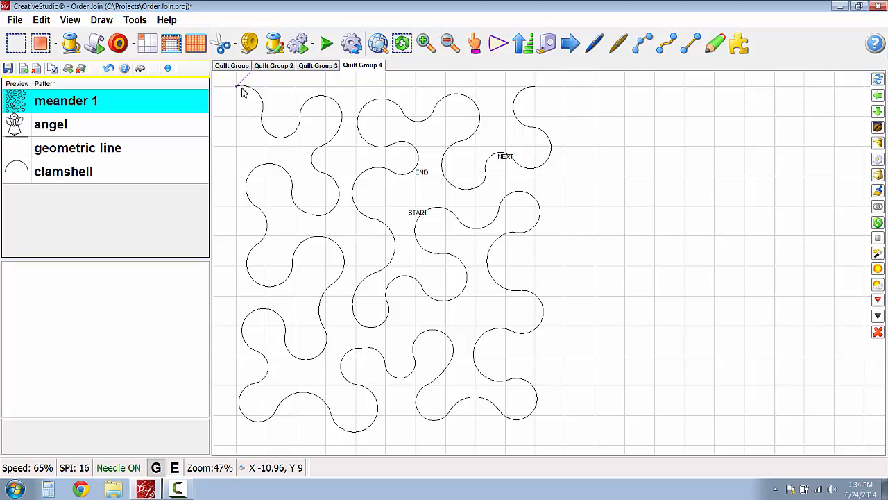
pyautogui.scroll(2, 309, 240)
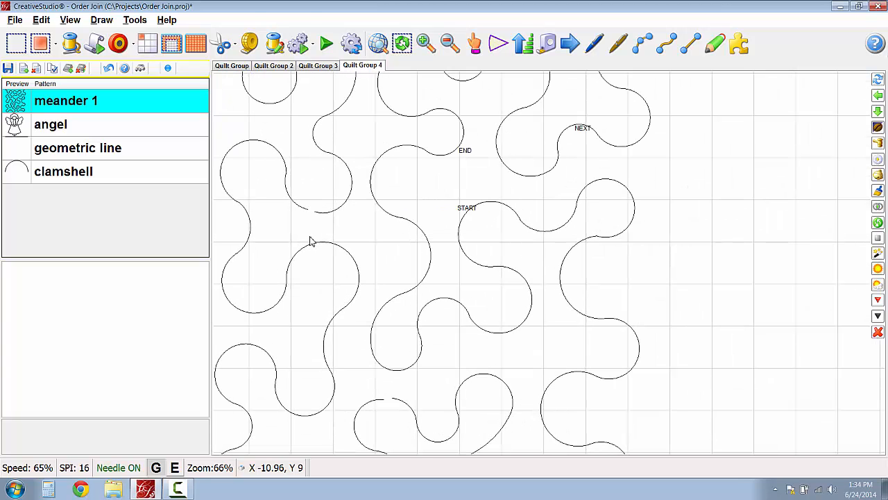
pyautogui.hotkey('ctrl', 'm')
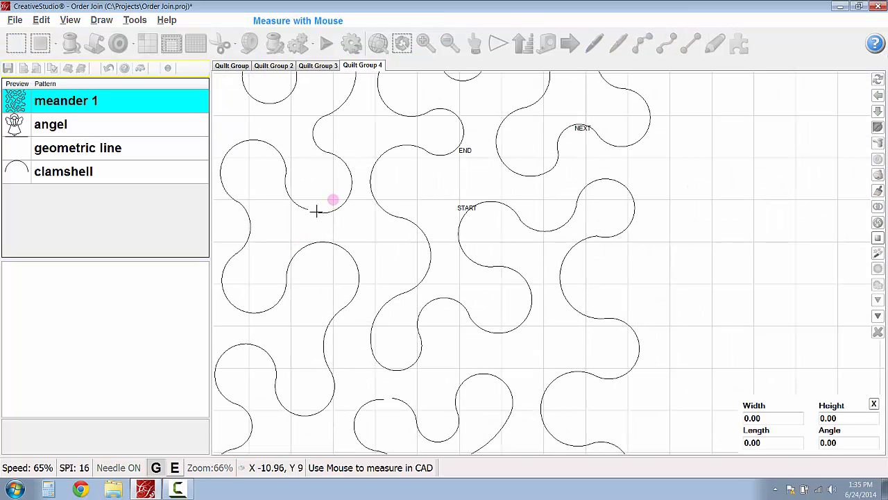
pyautogui.click(314, 213)
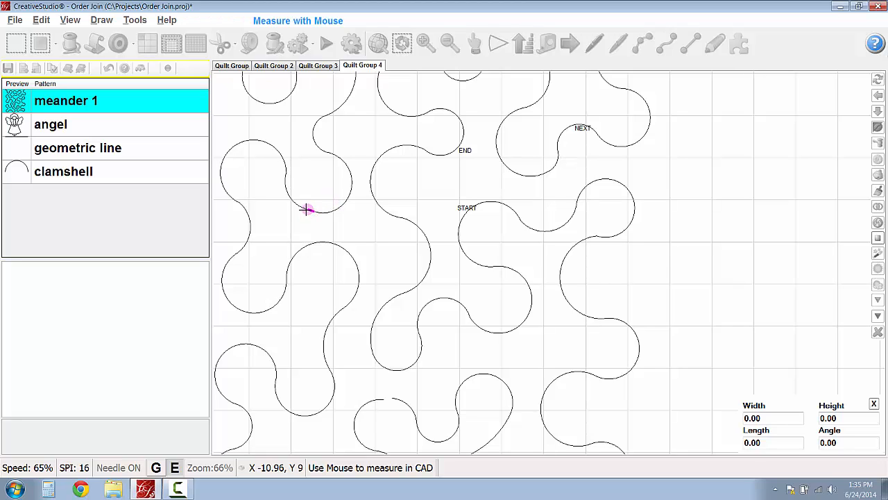
pyautogui.click(307, 210)
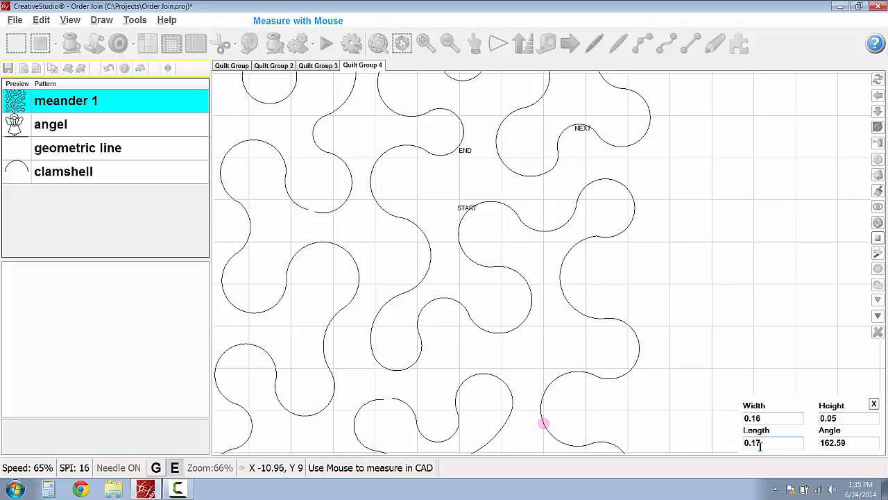
pyautogui.click(388, 400)
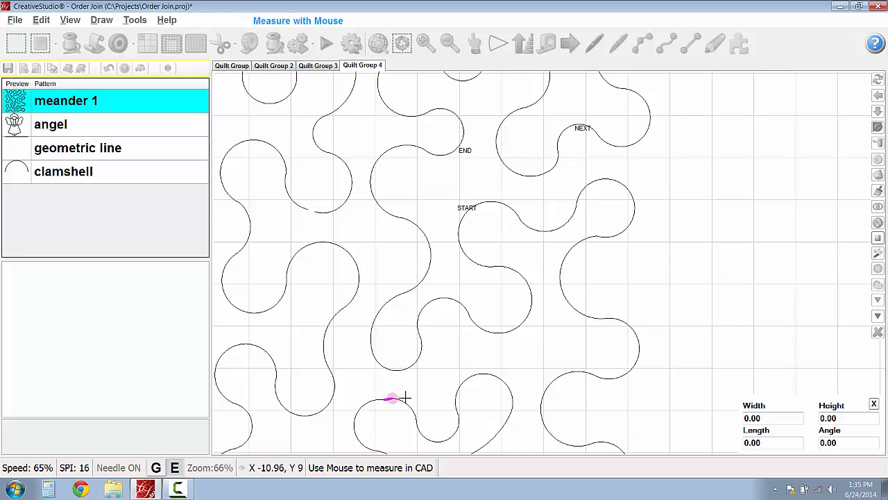
pyautogui.click(406, 397)
pyautogui.rightClick(417, 392)
pyautogui.scroll(-3, 417, 394)
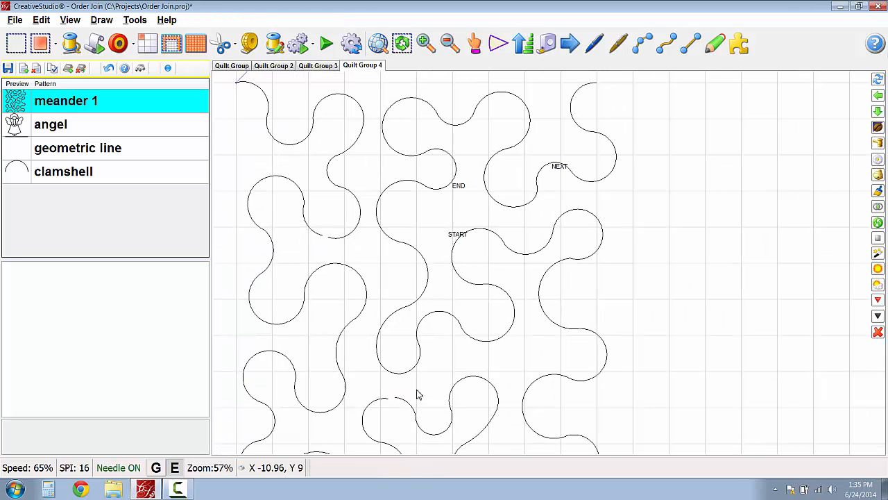
# - Show the designed pattern properties of meander 1 to check its margin
pyautogui.moveTo(418, 394); pyautogui.dragTo(445, 368)
pyautogui.click(12, 102)
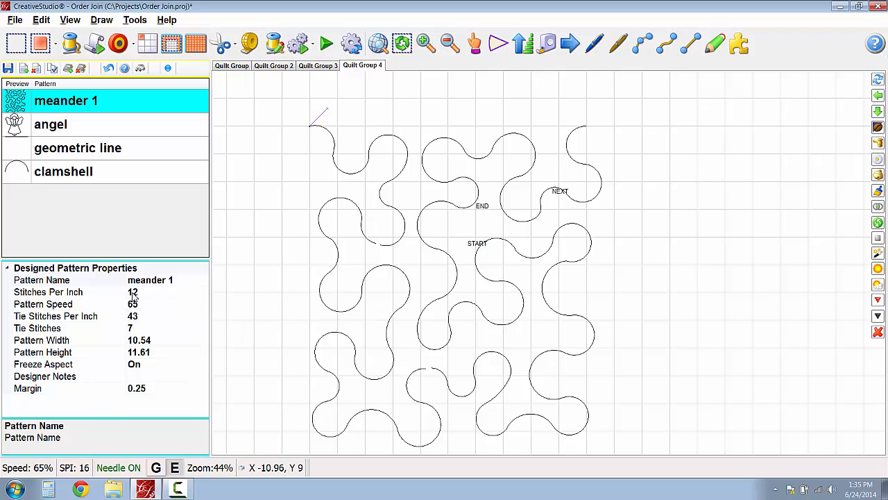
pyautogui.scroll(1, 300, 294)
pyautogui.scroll(-1, 403, 187)
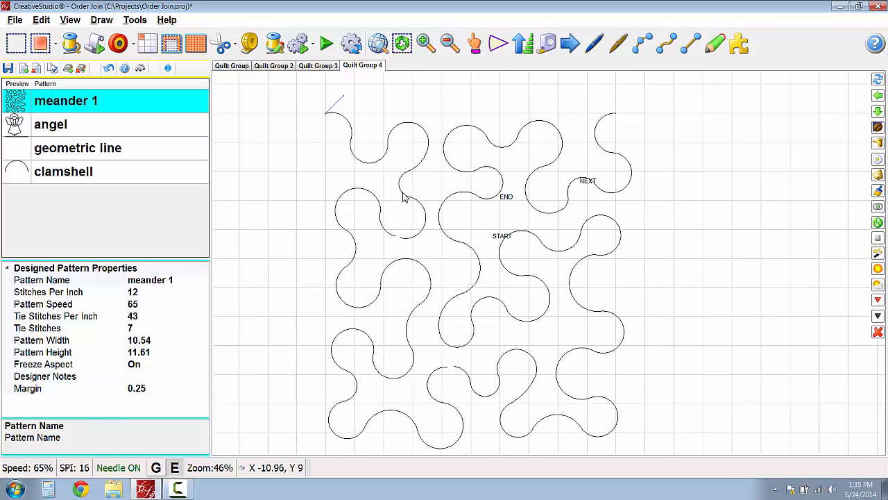
pyautogui.scroll(1, 399, 310)
# - Apply Order Join to the meander starting from its upper-left end
pyautogui.rightClick(324, 102)
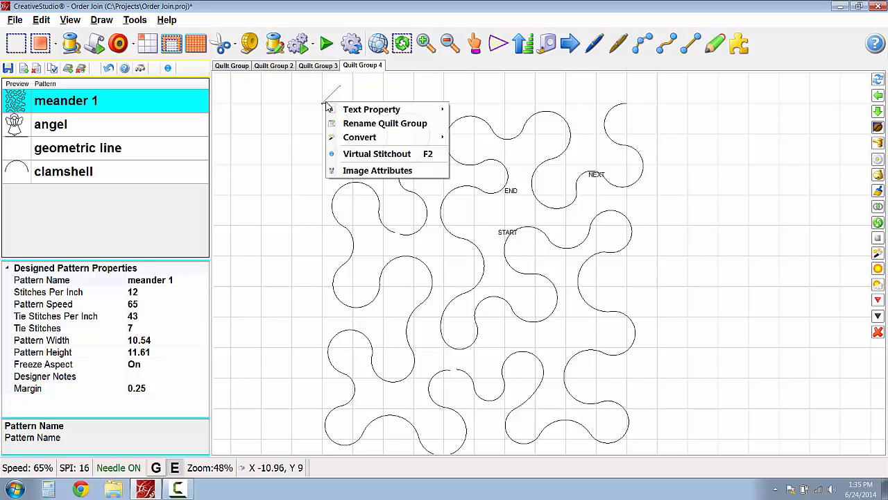
pyautogui.click(322, 103)
pyautogui.click(333, 105)
pyautogui.rightClick(333, 110)
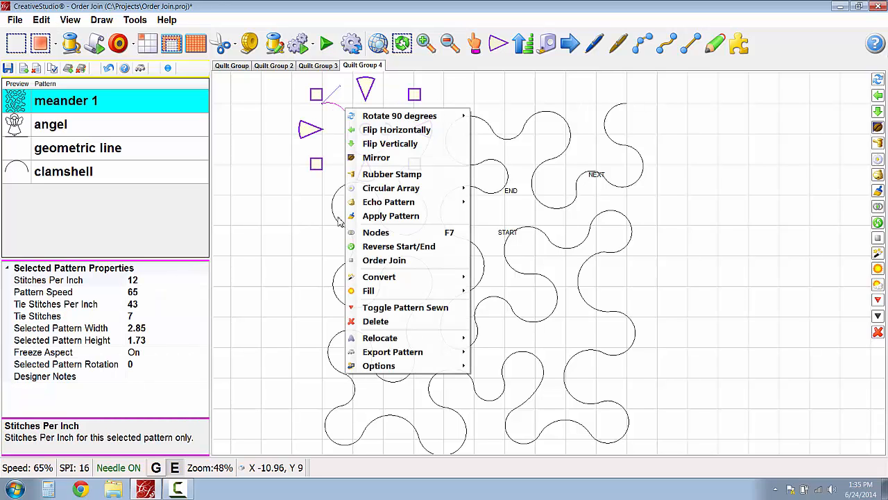
pyautogui.click(385, 318)
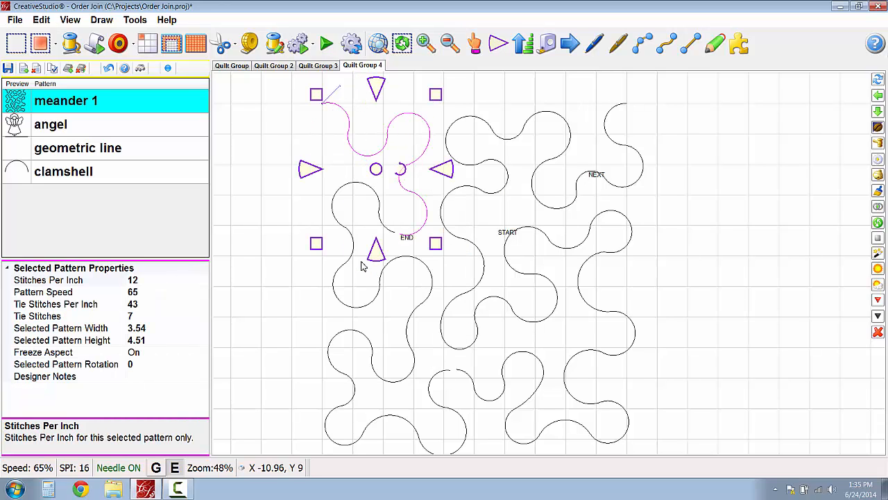
# - Apply Order Join to the meander starting from the segment just past the first gap
pyautogui.click(390, 234)
pyautogui.rightClick(390, 234)
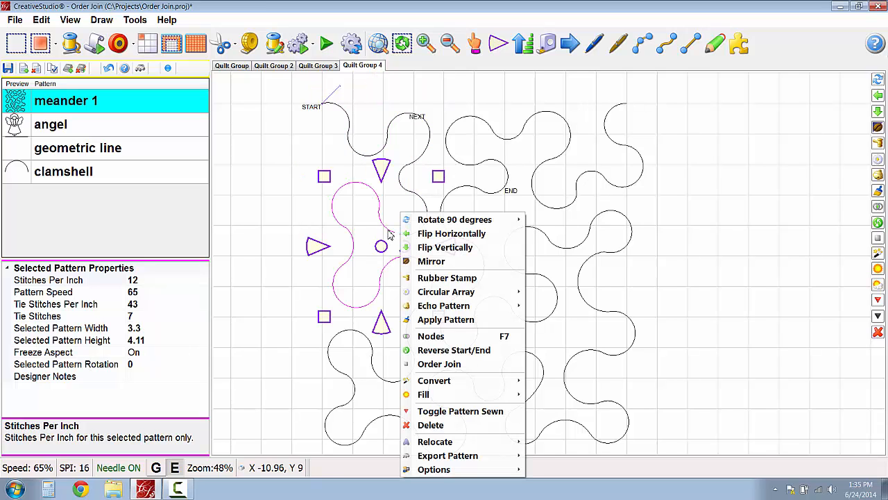
pyautogui.click(440, 365)
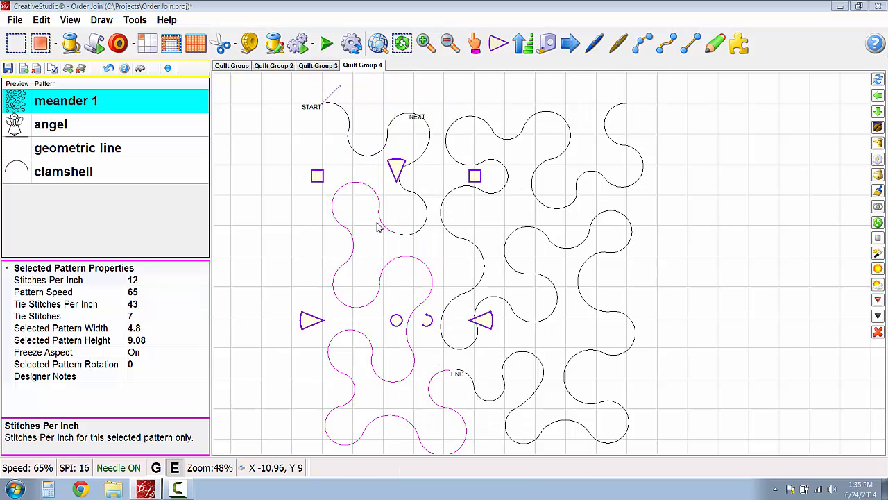
# - Move the start point of the segment past the first gap closer to the end of the preceding curve
pyautogui.scroll(4, 444, 377)
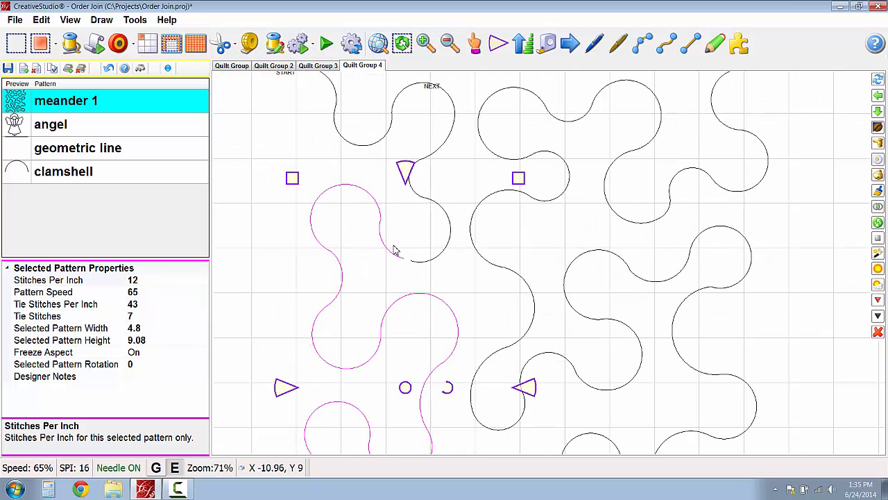
pyautogui.scroll(4, 394, 250)
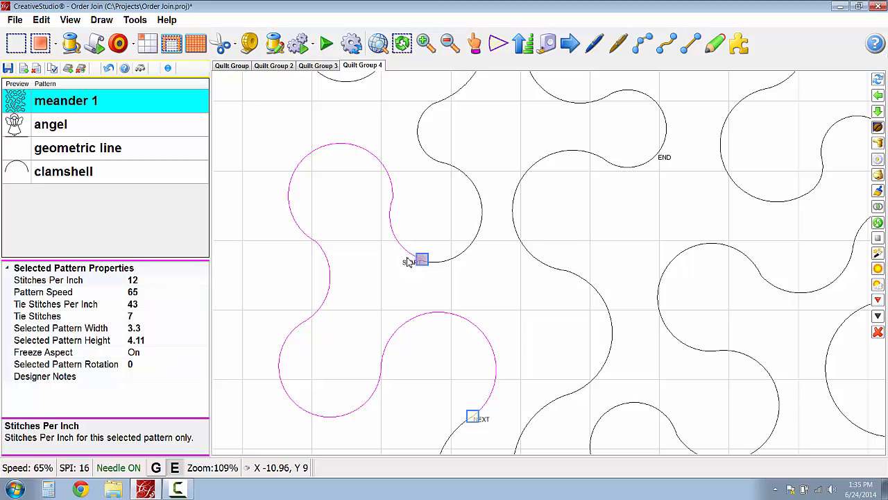
pyautogui.moveTo(408, 261); pyautogui.dragTo(415, 250)
pyautogui.scroll(4, 420, 283)
pyautogui.scroll(-5, 427, 282)
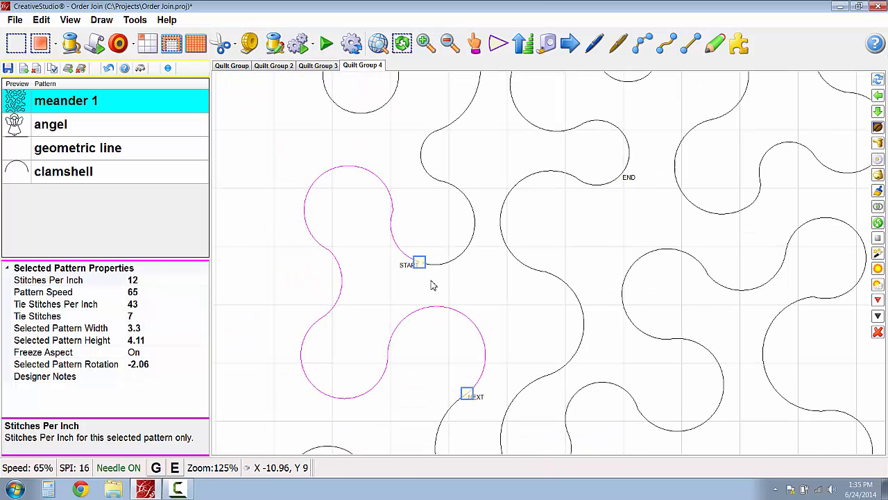
# - Measure the narrowed gap and pull the segment's start point still closer to the preceding curve's end
pyautogui.scroll(2, 415, 272)
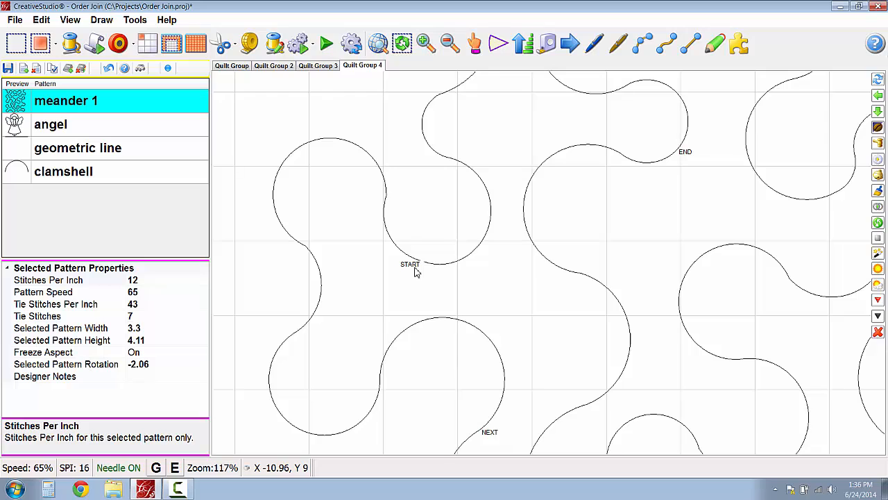
pyautogui.hotkey('ctrl', 'm')
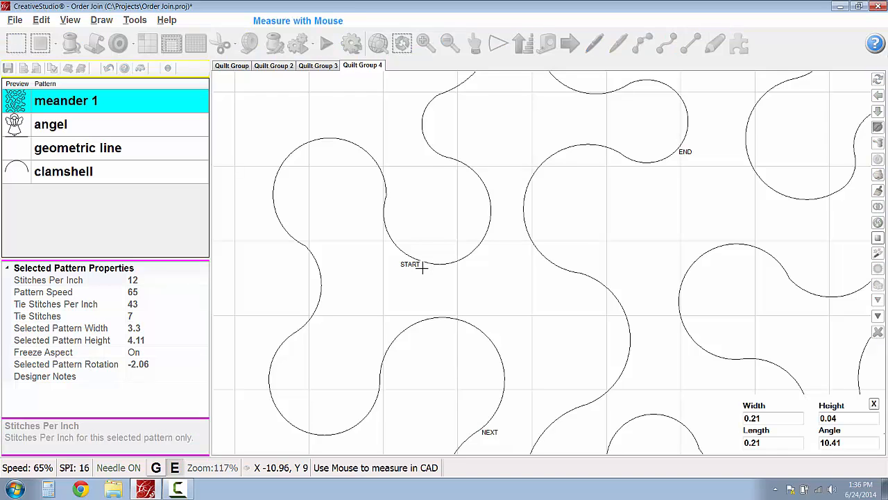
pyautogui.click(422, 262)
pyautogui.press('Escape')
pyautogui.scroll(-2, 439, 297)
pyautogui.scroll(-2, 441, 300)
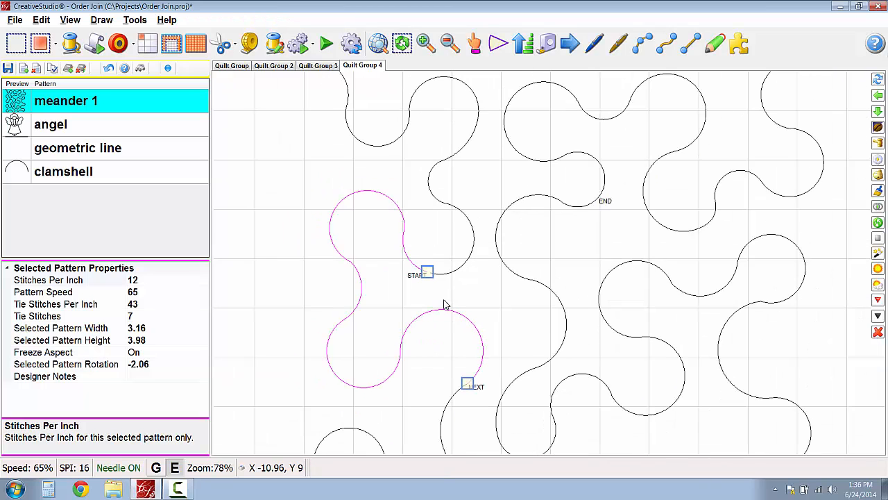
pyautogui.scroll(-1, 442, 310)
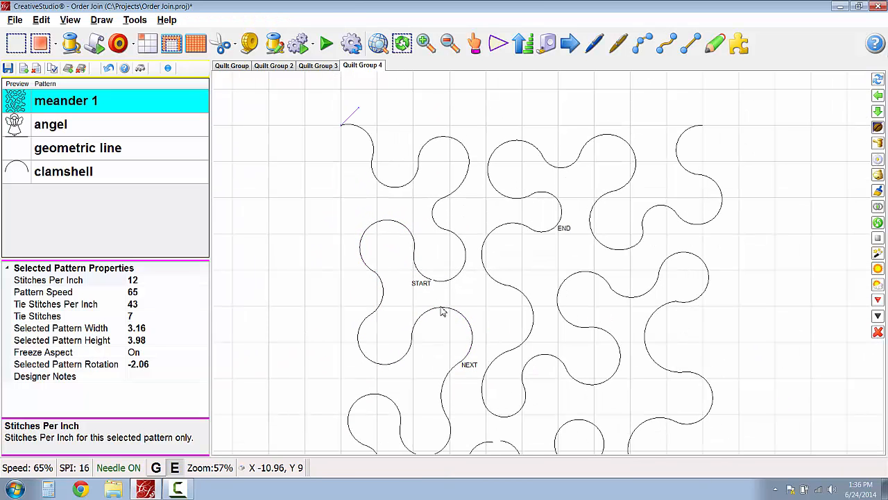
# - Reapply Order Join from the meander's upper-left end across the closed first gap, and check where the joined path stops
pyautogui.click(351, 133)
pyautogui.rightClick(361, 130)
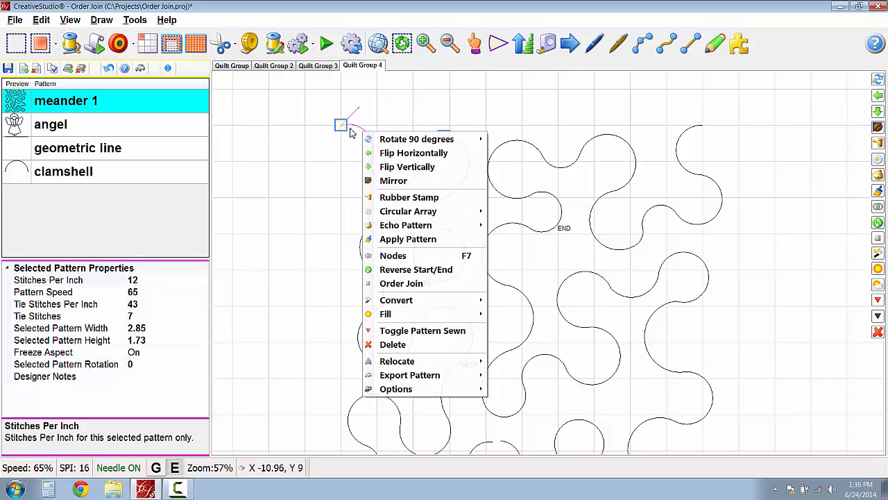
pyautogui.click(401, 283)
pyautogui.scroll(-3, 413, 288)
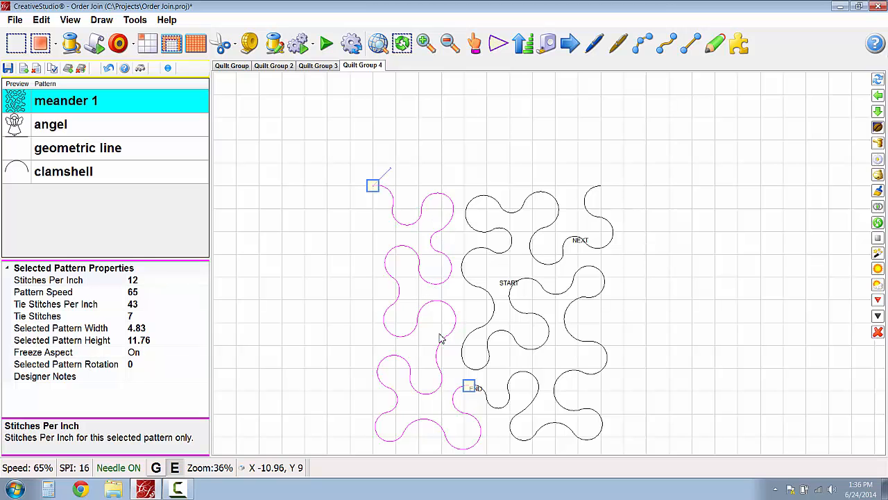
pyautogui.scroll(4, 476, 393)
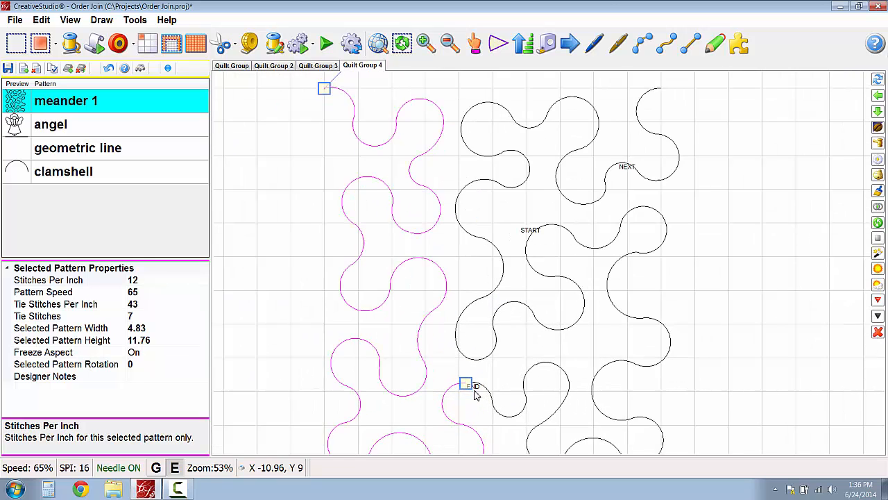
pyautogui.scroll(-1, 474, 391)
pyautogui.scroll(-1, 469, 387)
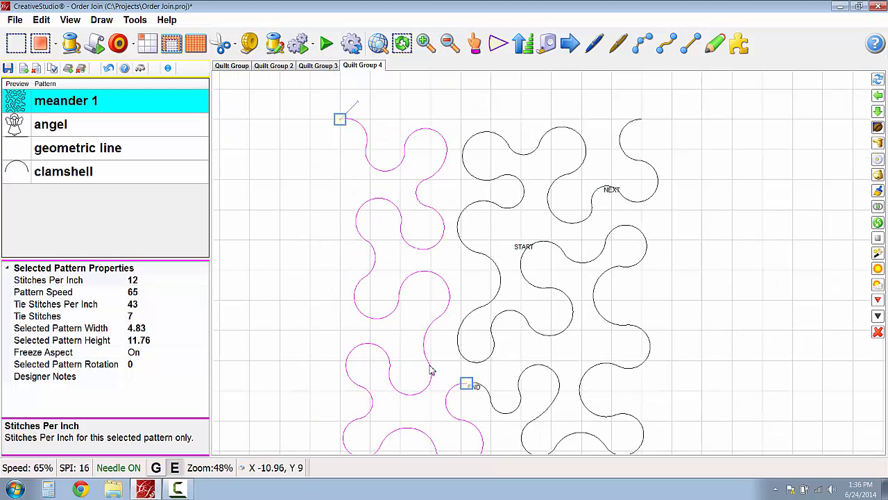
pyautogui.scroll(-2, 430, 368)
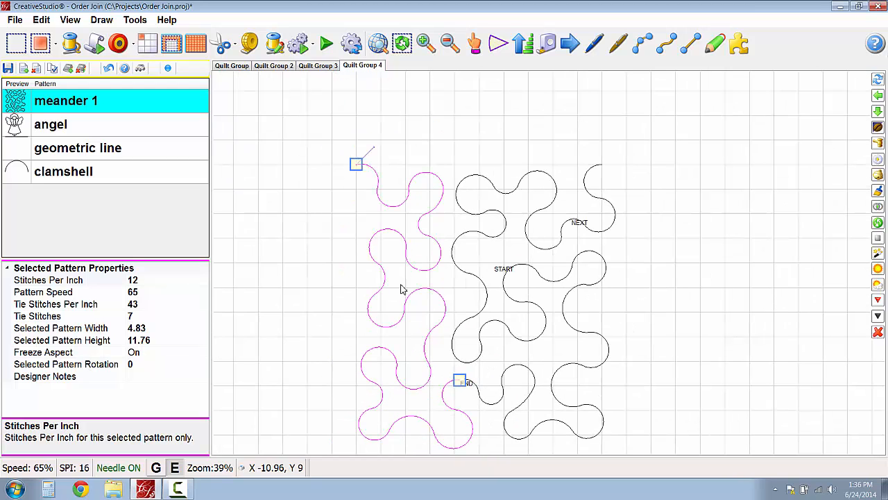
# - Combine the selected meander group and check the sewing path from its start point past the closed gap
pyautogui.rightClick(420, 319)
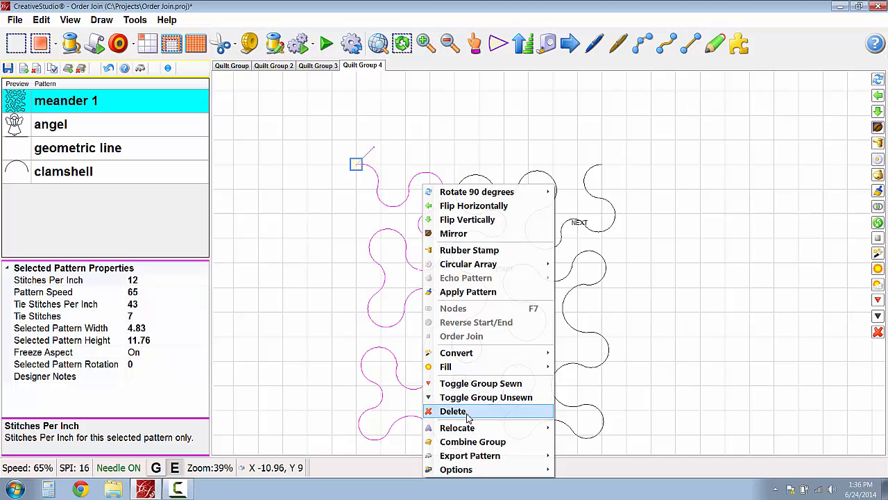
pyautogui.click(451, 441)
pyautogui.scroll(-2, 351, 364)
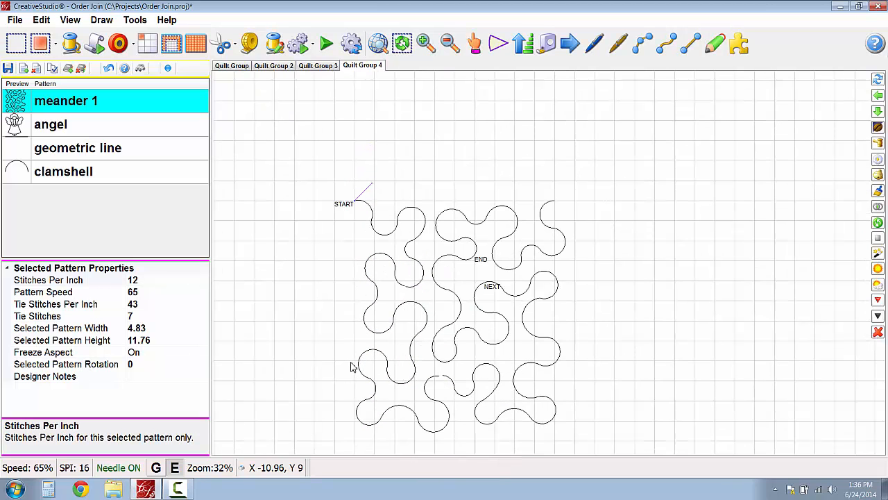
pyautogui.scroll(4, 352, 366)
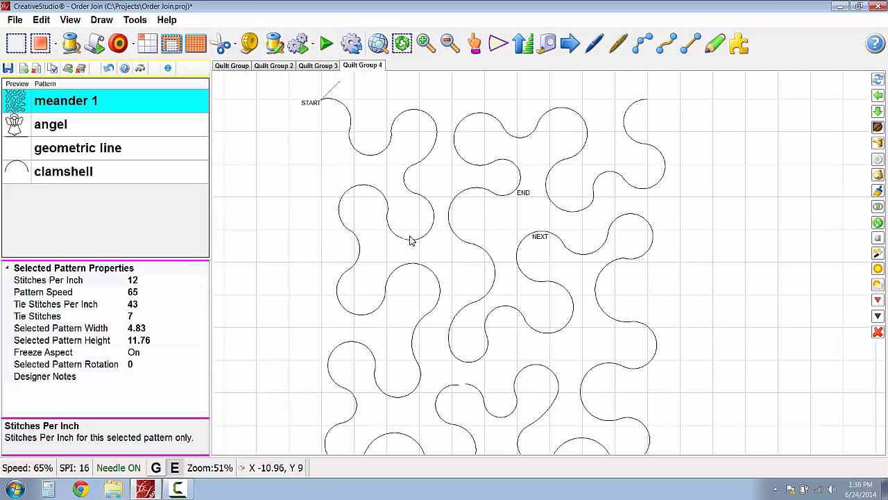
pyautogui.scroll(2, 410, 243)
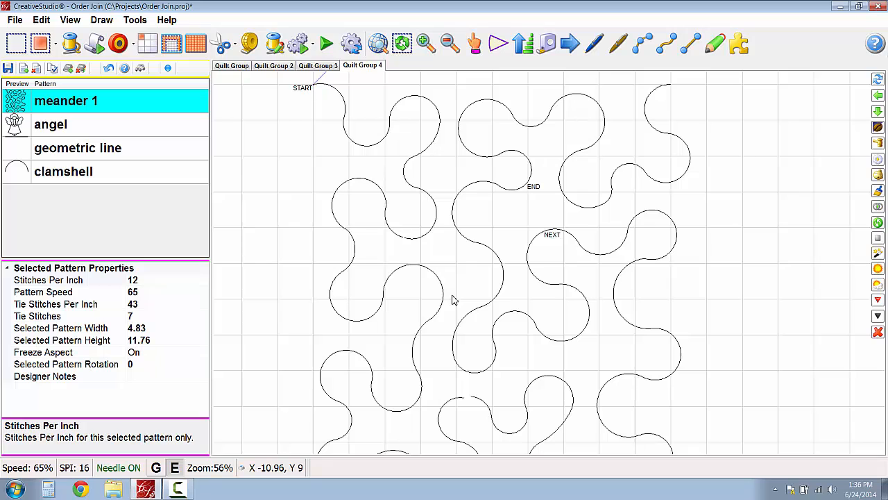
pyautogui.scroll(-1, 574, 372)
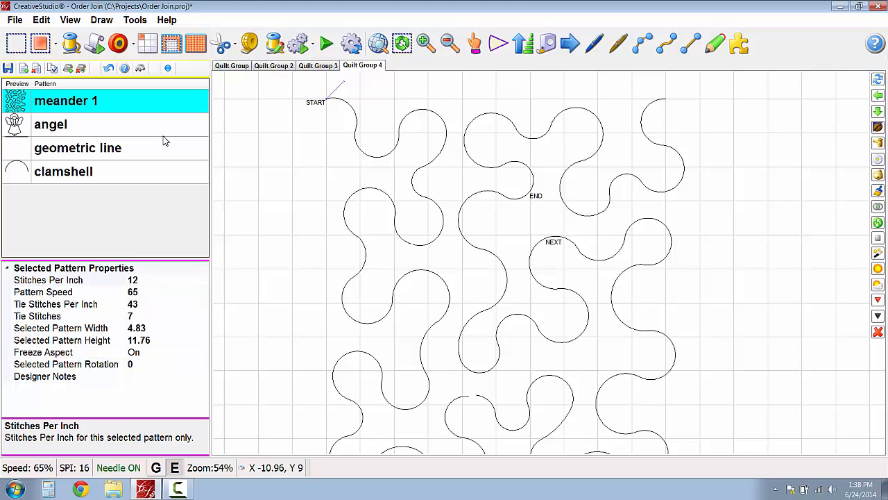
# - Set the TB Delay in the controller definition to 0 seconds
pyautogui.click(137, 19)
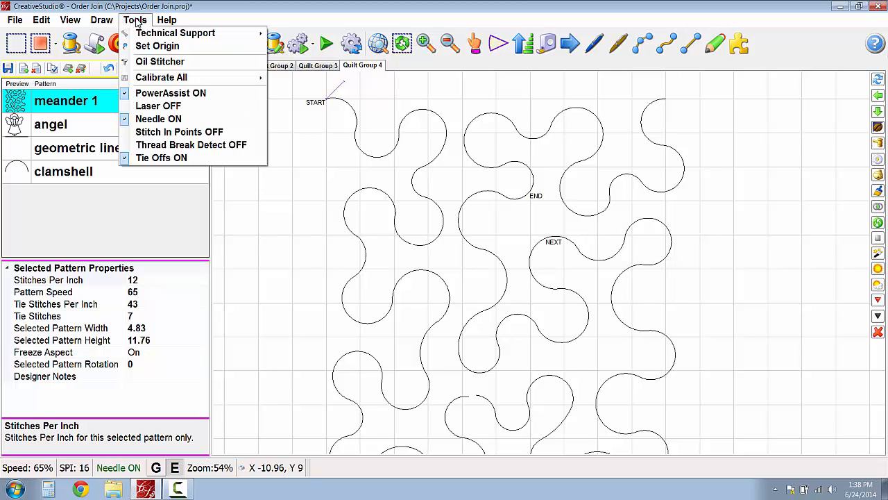
pyautogui.moveTo(151, 34)
pyautogui.click(298, 33)
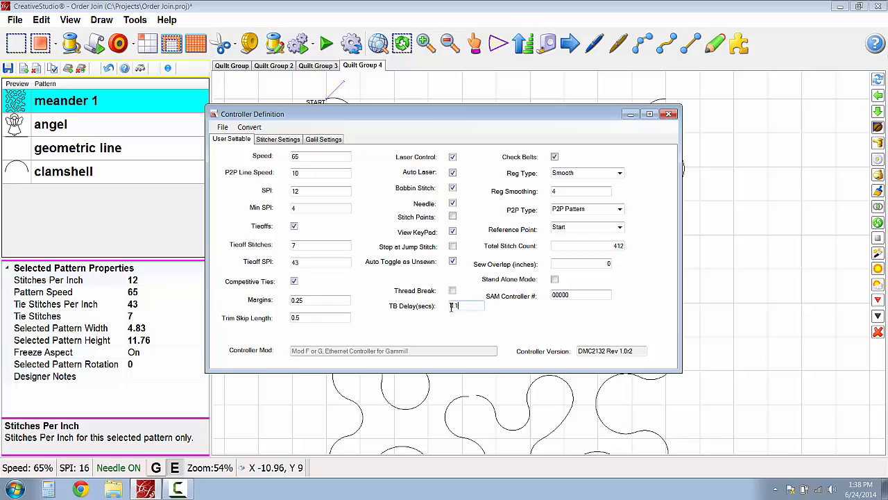
pyautogui.moveTo(452, 306); pyautogui.dragTo(466, 308)
pyautogui.write('0')
pyautogui.press('Return')
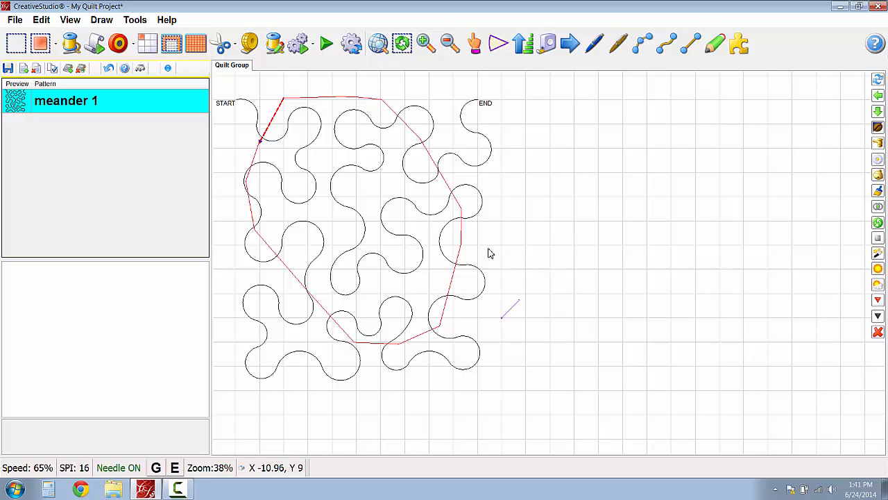
# - Fill the drawn boundary polygon with the meander 1 pattern
pyautogui.rightClick(336, 156)
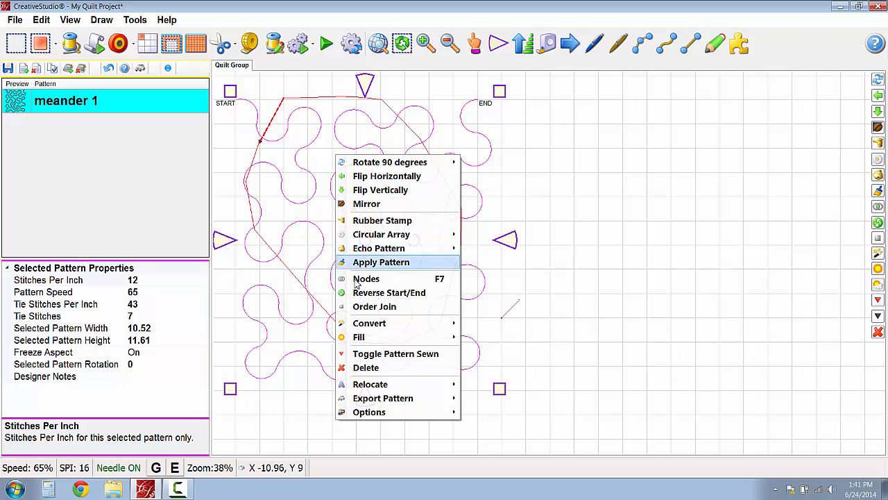
pyautogui.moveTo(386, 345)
pyautogui.click(493, 340)
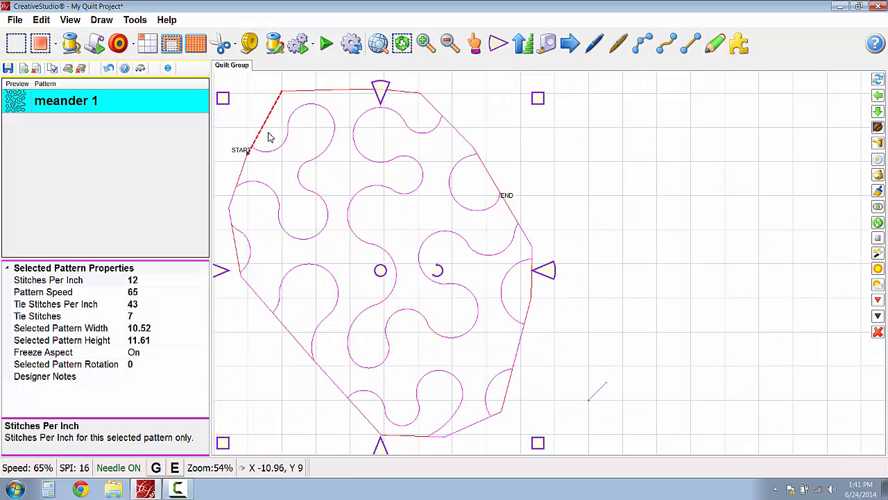
# - Examine how the filled meander's curves meet and follow the boundary, from the start point around the whole perimeter
pyautogui.scroll(4, 262, 141)
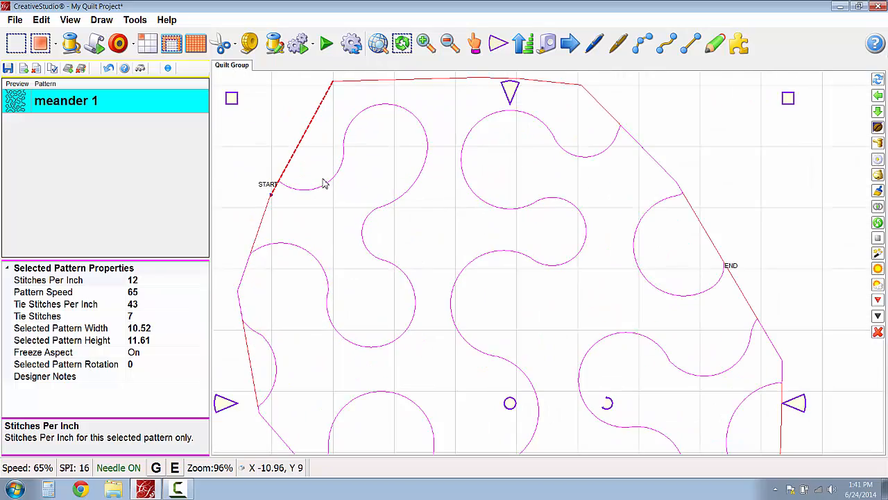
pyautogui.scroll(5, 287, 174)
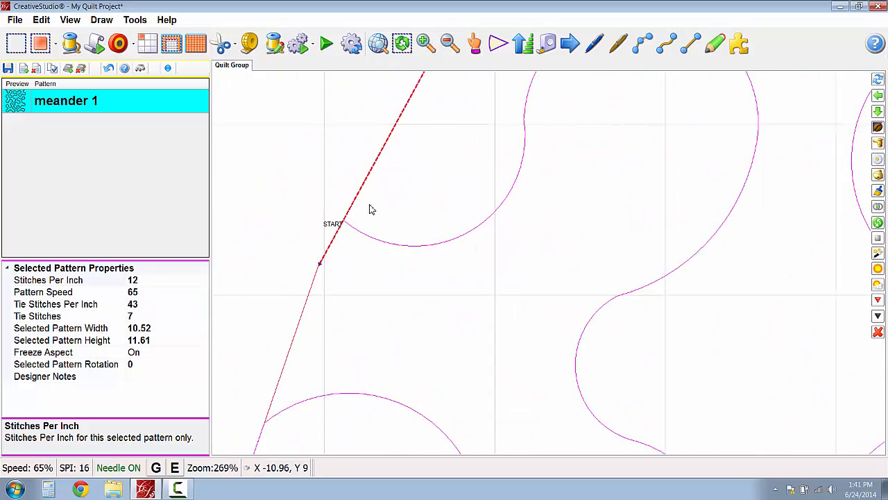
pyautogui.scroll(8, 340, 222)
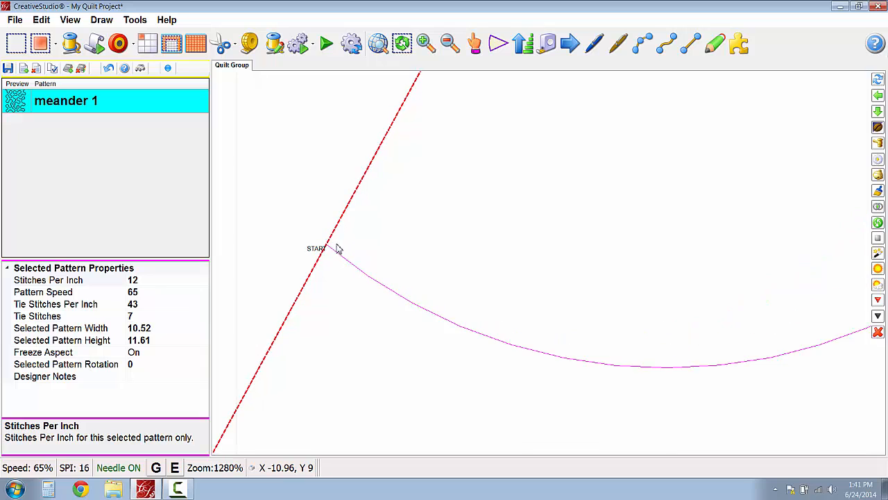
pyautogui.scroll(1, 329, 250)
pyautogui.scroll(-1, 326, 247)
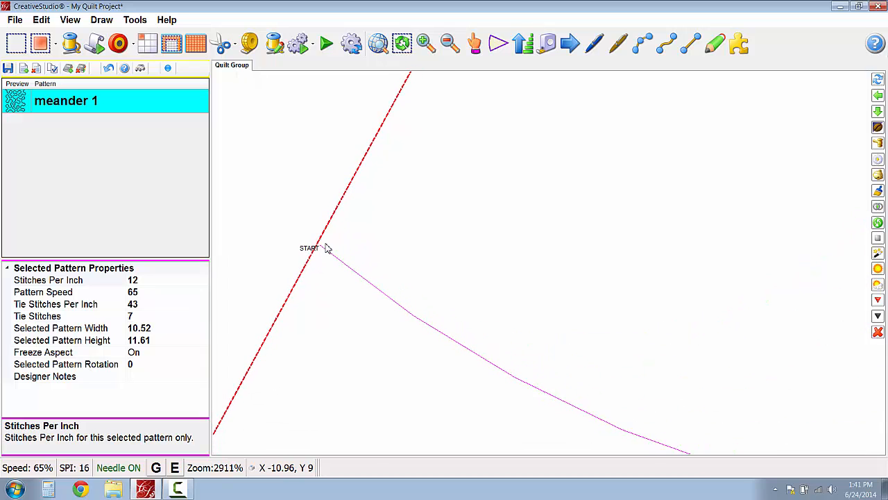
pyautogui.scroll(1, 347, 250)
pyautogui.scroll(-7, 368, 252)
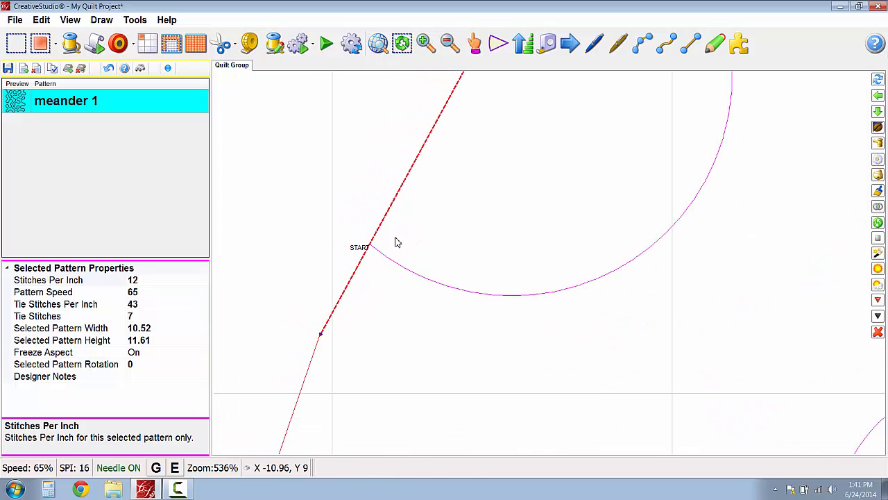
pyautogui.scroll(-5, 553, 339)
pyautogui.scroll(2, 386, 317)
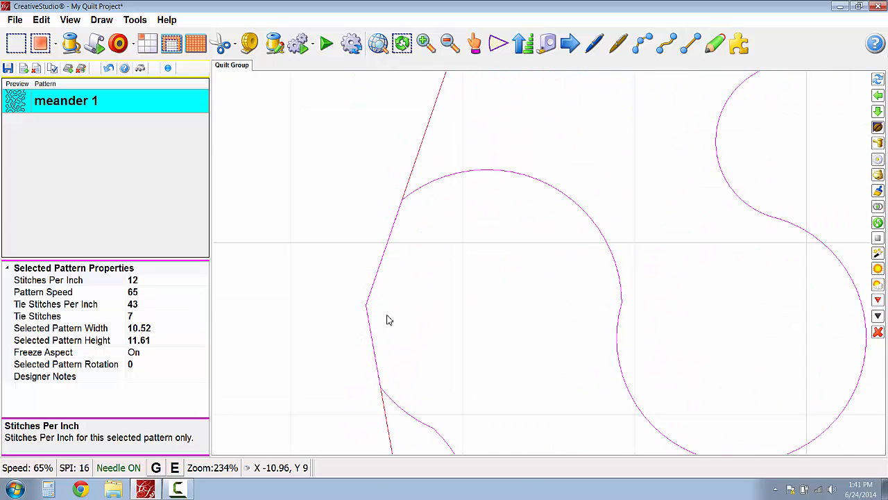
pyautogui.scroll(4, 378, 380)
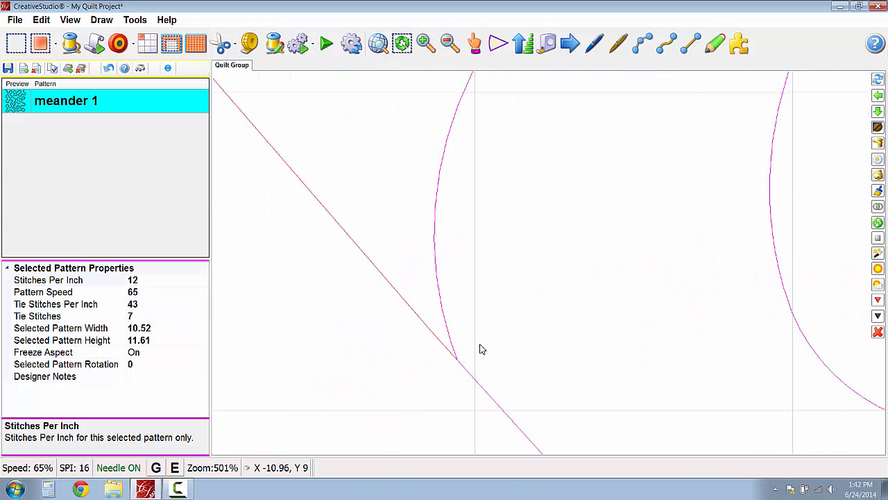
pyautogui.scroll(-4, 492, 361)
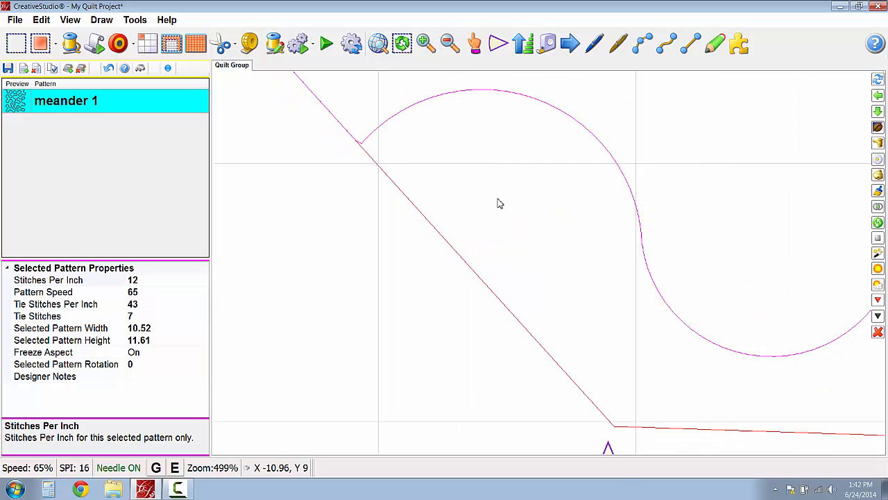
pyautogui.moveTo(842, 211); pyautogui.dragTo(480, 202)
pyautogui.scroll(3, 790, 254)
pyautogui.moveTo(790, 254); pyautogui.dragTo(735, 377)
pyautogui.scroll(1, 775, 281)
pyautogui.moveTo(775, 281); pyautogui.dragTo(651, 403)
pyautogui.moveTo(749, 197); pyautogui.dragTo(665, 408)
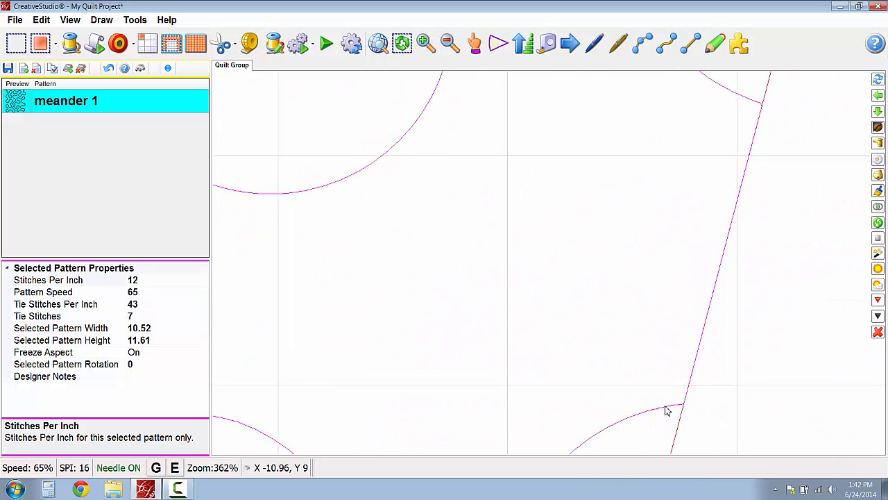
pyautogui.moveTo(674, 241); pyautogui.dragTo(638, 437)
pyautogui.moveTo(722, 200); pyautogui.dragTo(673, 494)
pyautogui.scroll(-3, 680, 451)
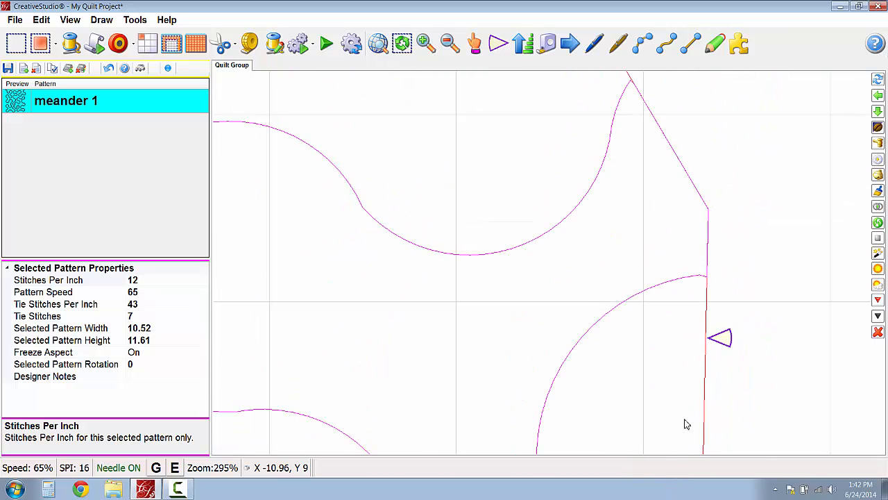
pyautogui.scroll(-5, 684, 393)
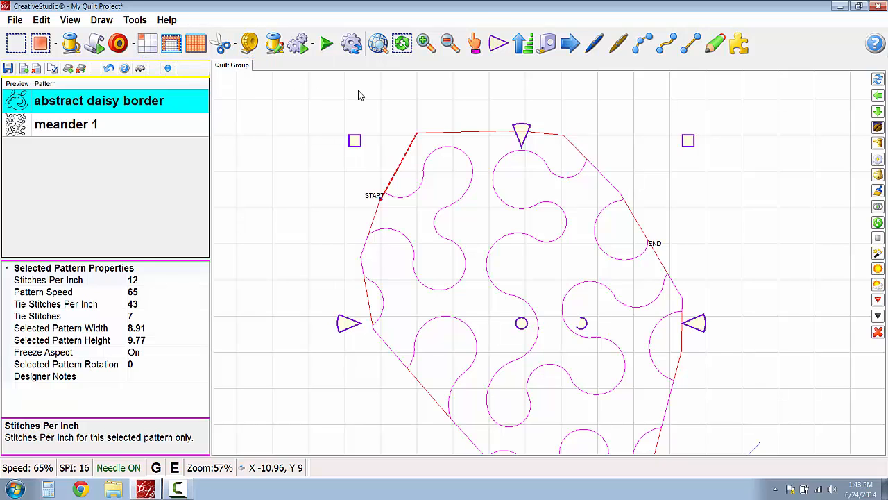
# - Cycle the anchor type of the filled meander pattern twice
pyautogui.click(499, 45)
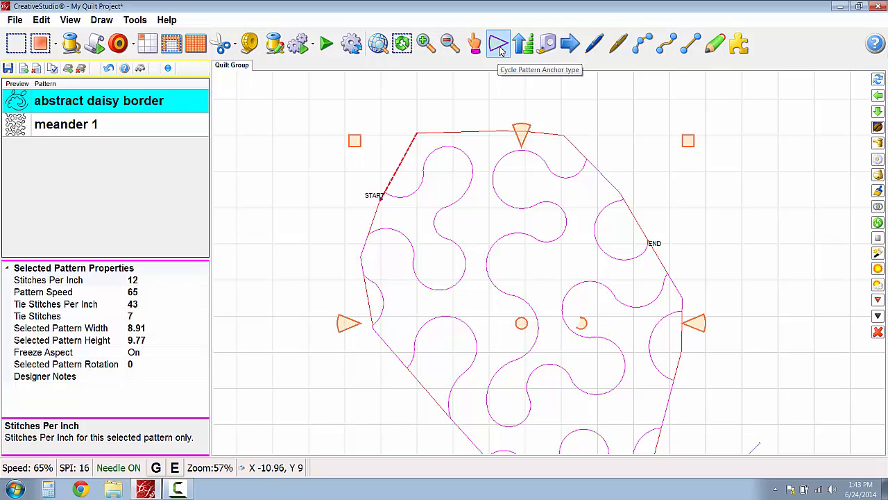
pyautogui.click(500, 47)
pyautogui.scroll(-1, 642, 118)
pyautogui.moveTo(642, 118); pyautogui.dragTo(587, 122)
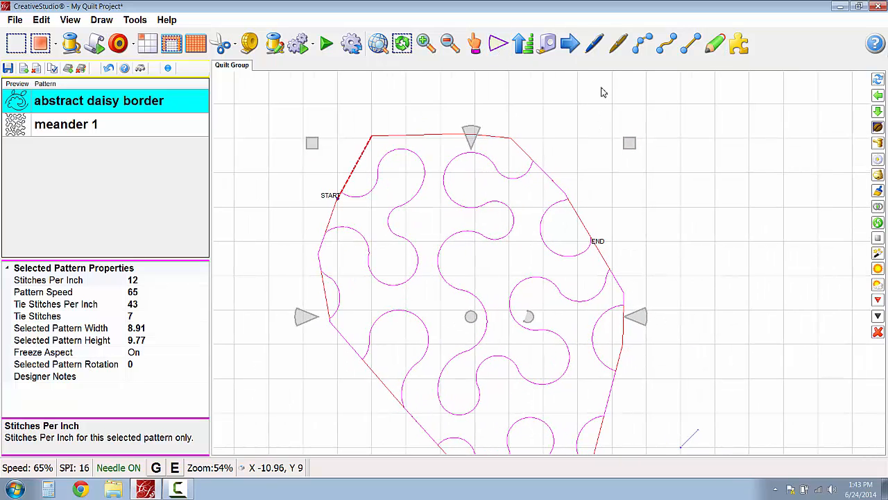
# - Draw a closed five-sided trim in the empty area to the right of the filled meander
pyautogui.click(619, 45)
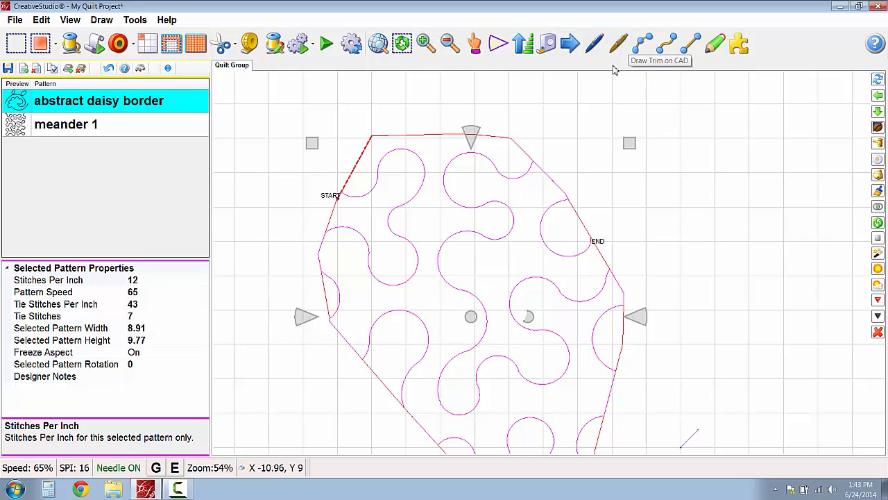
pyautogui.click(705, 146)
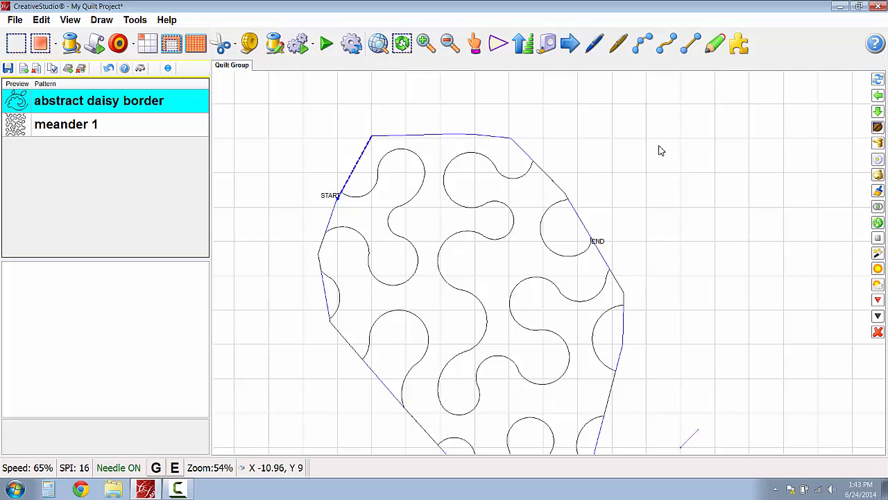
pyautogui.scroll(-2, 699, 145)
pyautogui.moveTo(614, 138); pyautogui.dragTo(612, 137)
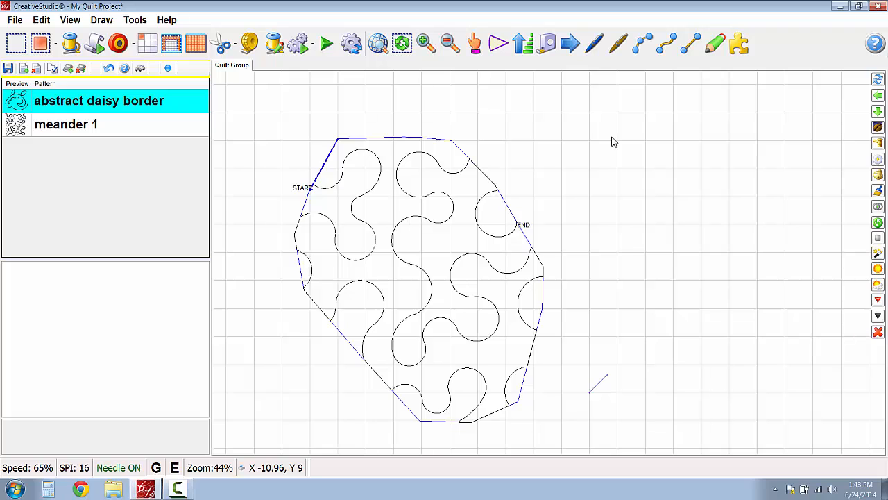
pyautogui.hotkey('ctrl', 't')
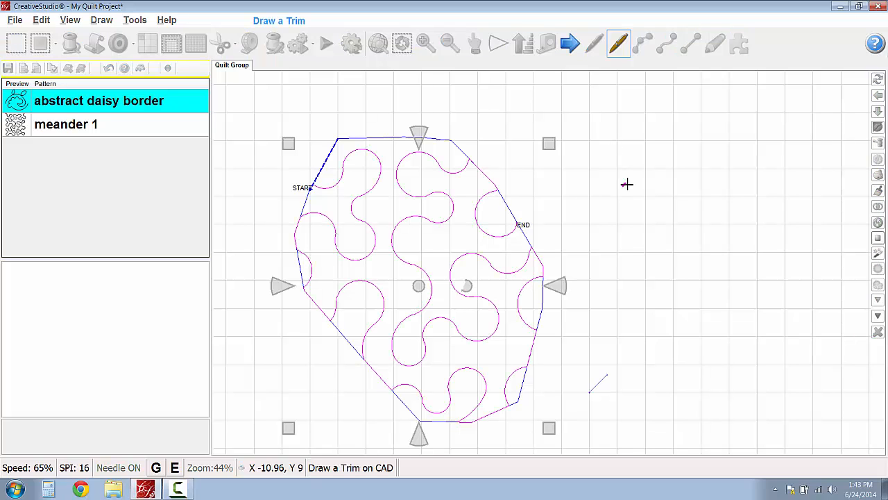
pyautogui.click(680, 262)
pyautogui.click(787, 178)
pyautogui.click(712, 97)
pyautogui.doubleClick(623, 109)
pyautogui.doubleClick(594, 150)
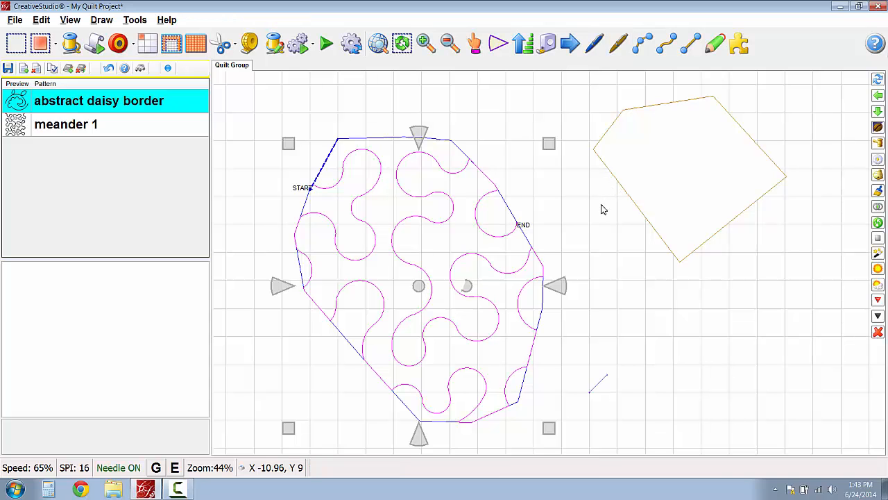
pyautogui.scroll(1, 881, 99)
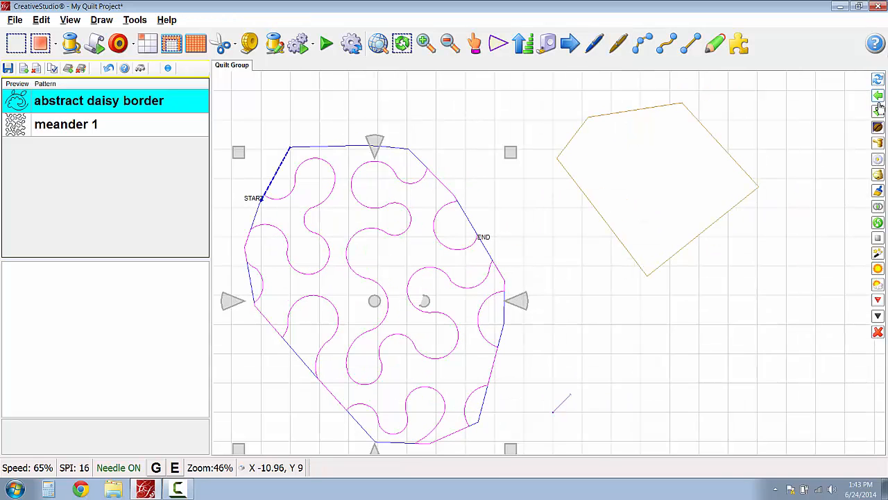
pyautogui.scroll(-2, 862, 296)
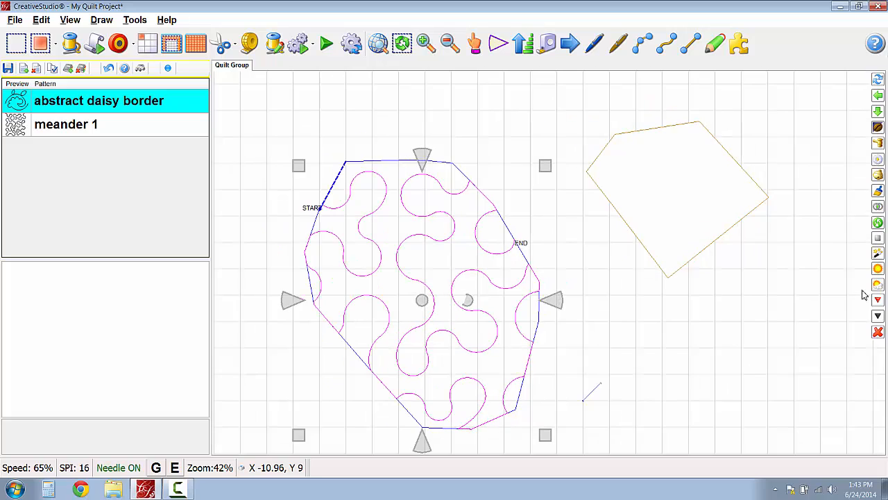